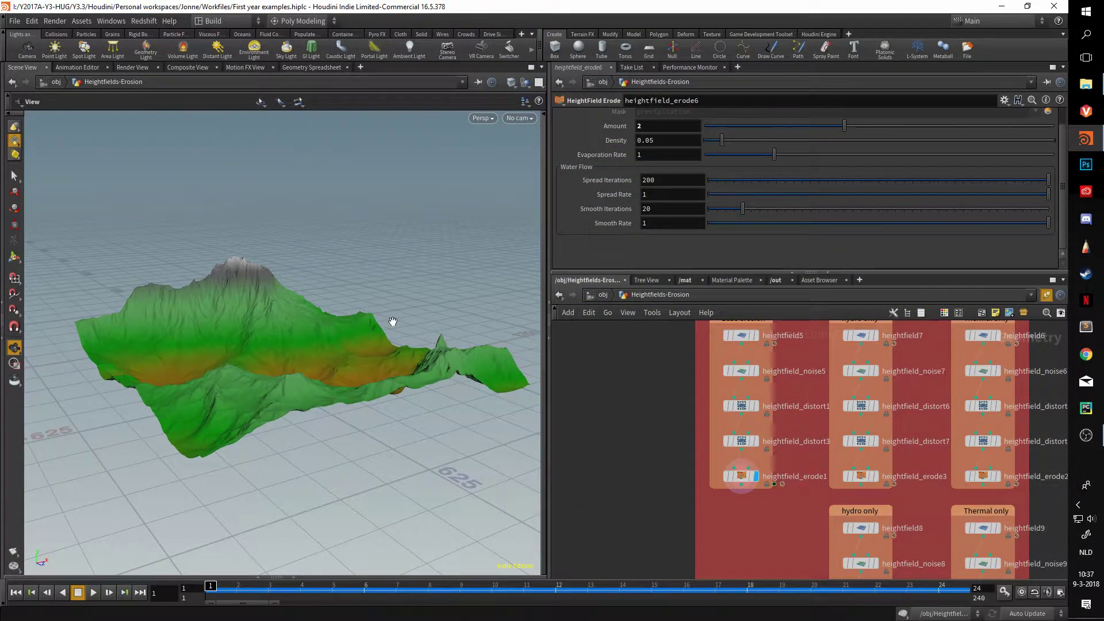
Move the display flag through distort3, noise5 and distort1, then back to heightfield_erode1.
{"action": "left_click", "coordinate": [742, 474]}
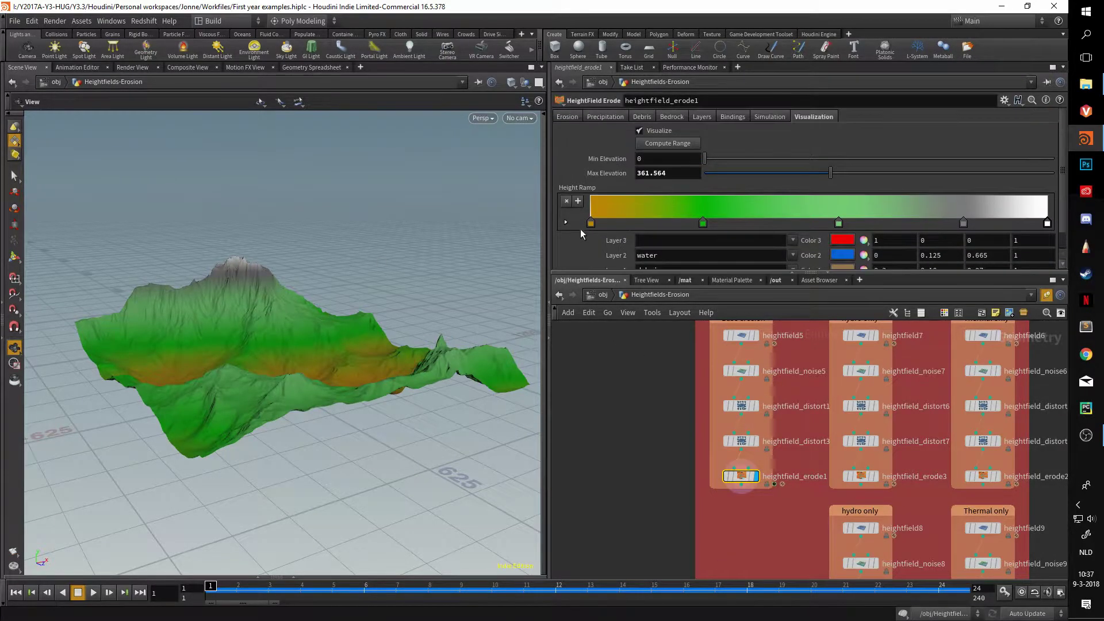
{"action": "left_click", "coordinate": [562, 116]}
{"action": "mouse_move", "coordinate": [754, 442]}
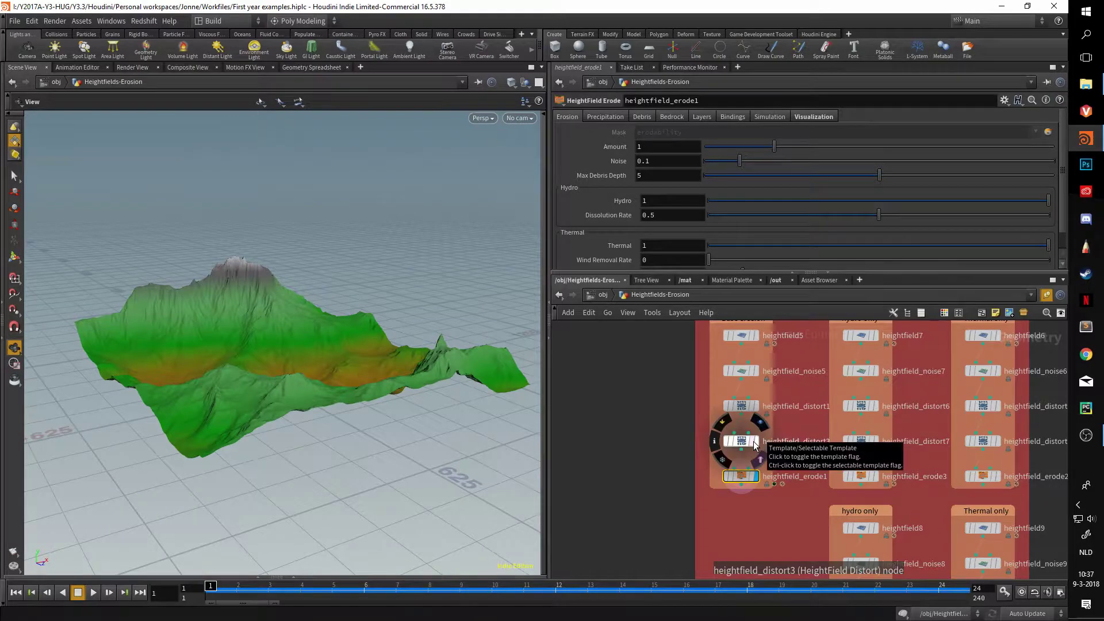
{"action": "left_click", "coordinate": [756, 442]}
{"action": "left_click_drag", "start_coordinate": [430, 335], "coordinate": [314, 339]}
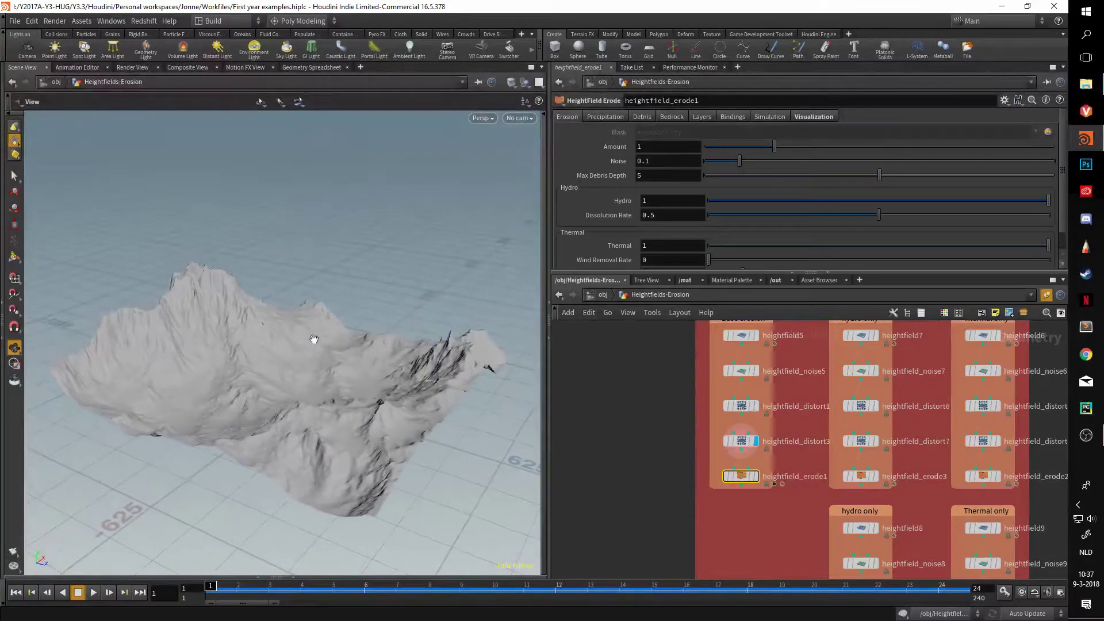
{"action": "left_click", "coordinate": [755, 371]}
{"action": "left_click", "coordinate": [756, 406]}
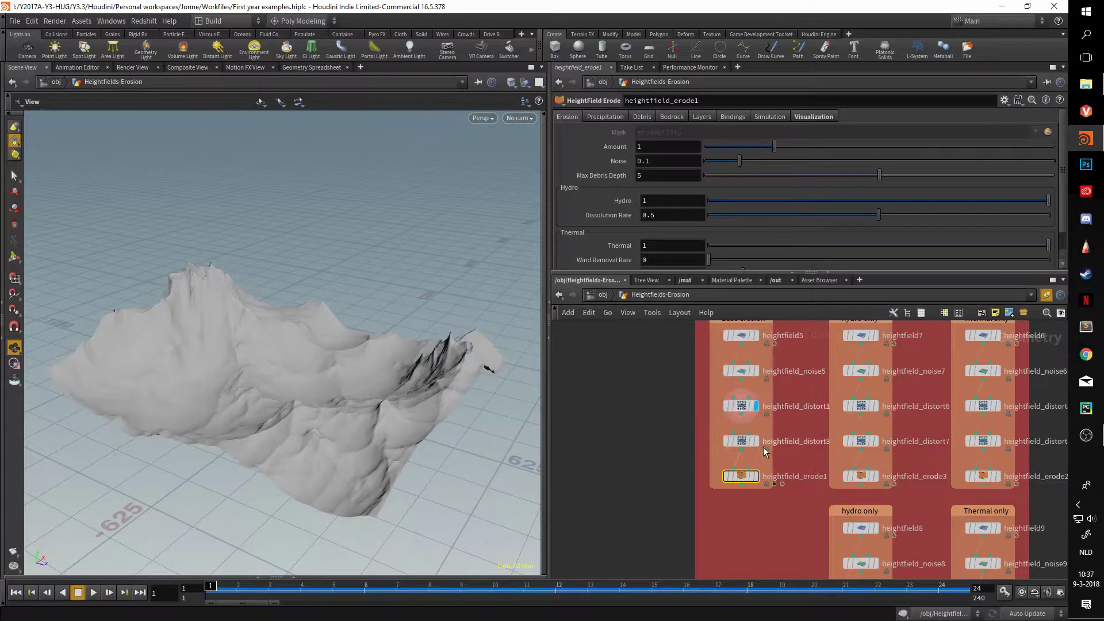
{"action": "left_click", "coordinate": [755, 476]}
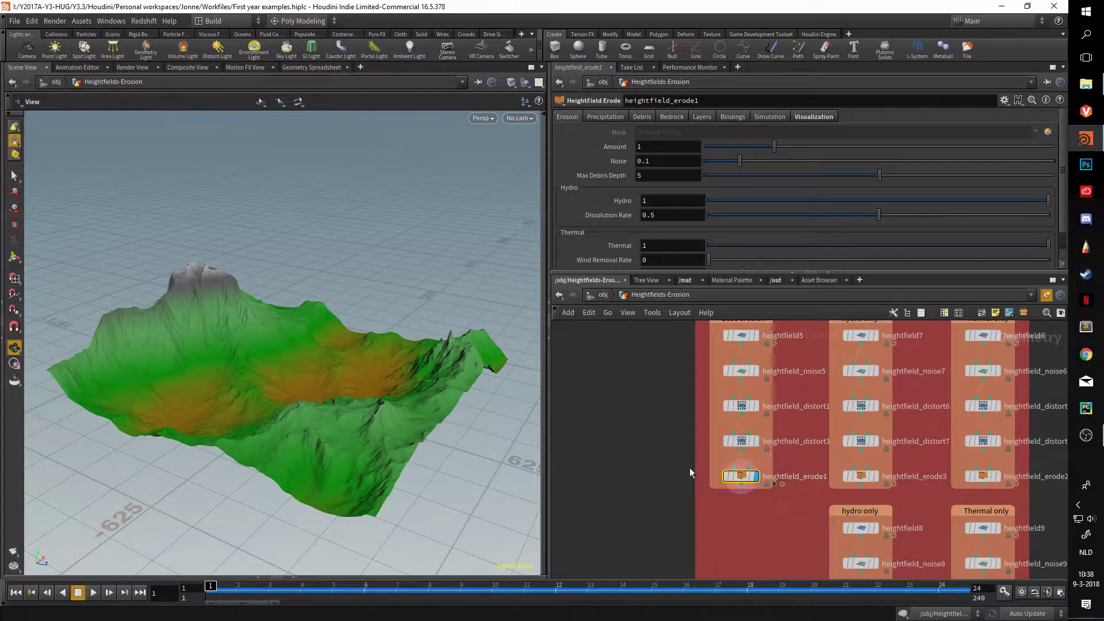
Scrub the erosion simulation forward to frame 24.
{"action": "left_click_drag", "start_coordinate": [333, 359], "coordinate": [313, 377]}
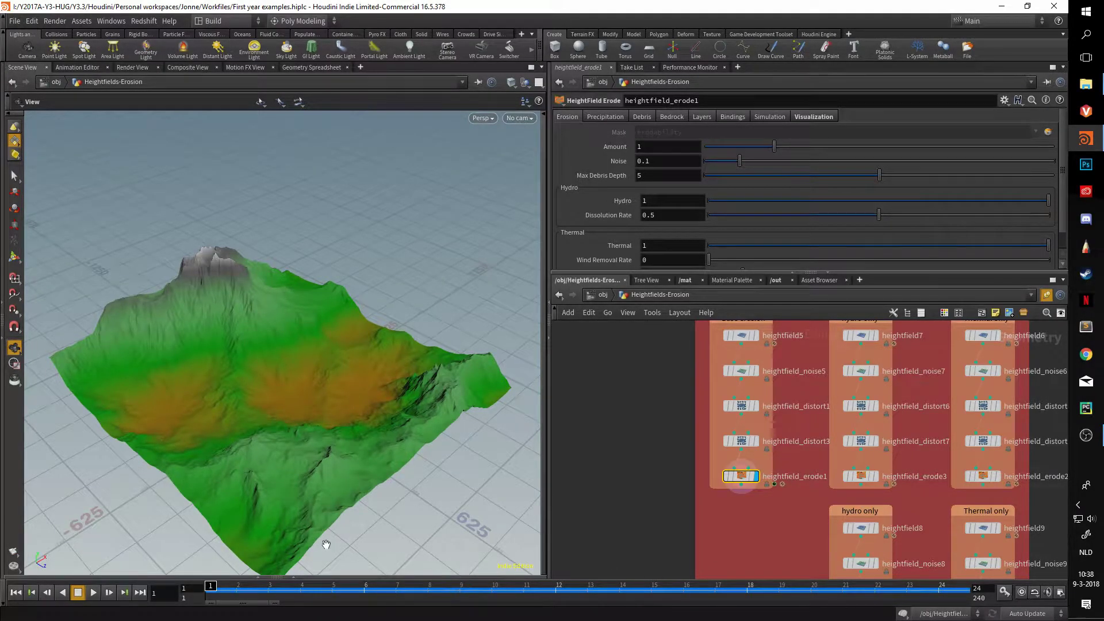
{"action": "mouse_move", "coordinate": [222, 590]}
{"action": "left_mouse_down"}
{"action": "mouse_move", "coordinate": [955, 592]}
{"action": "mouse_move", "coordinate": [920, 586]}
{"action": "mouse_move", "coordinate": [938, 586]}
{"action": "left_mouse_up"}
{"action": "left_click_drag", "start_coordinate": [392, 424], "coordinate": [330, 376]}
Inspect the eroded mountain up close, review earlier frames, and enlarge the parameter pane.
{"action": "right_click_drag", "start_coordinate": [330, 377], "coordinate": [274, 304]}
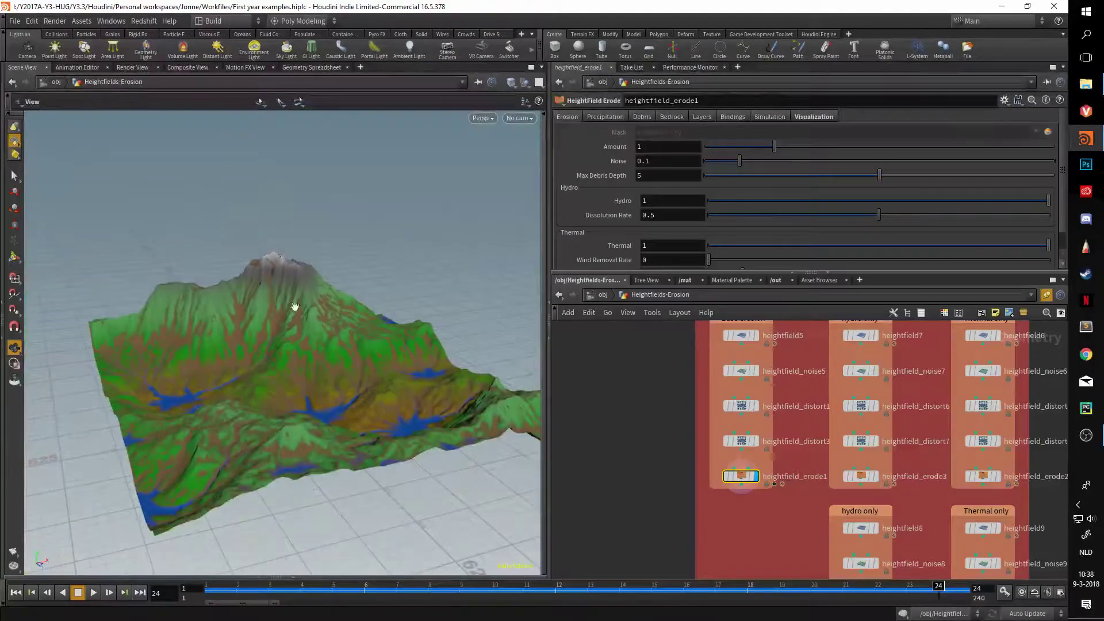
{"action": "left_click_drag", "start_coordinate": [295, 307], "coordinate": [282, 321]}
{"action": "middle_click_drag", "start_coordinate": [281, 321], "coordinate": [357, 332]}
{"action": "mouse_move", "coordinate": [938, 588]}
{"action": "left_mouse_down"}
{"action": "mouse_move", "coordinate": [428, 588]}
{"action": "mouse_move", "coordinate": [270, 516]}
{"action": "mouse_move", "coordinate": [772, 507]}
{"action": "mouse_move", "coordinate": [982, 520]}
{"action": "left_mouse_up"}
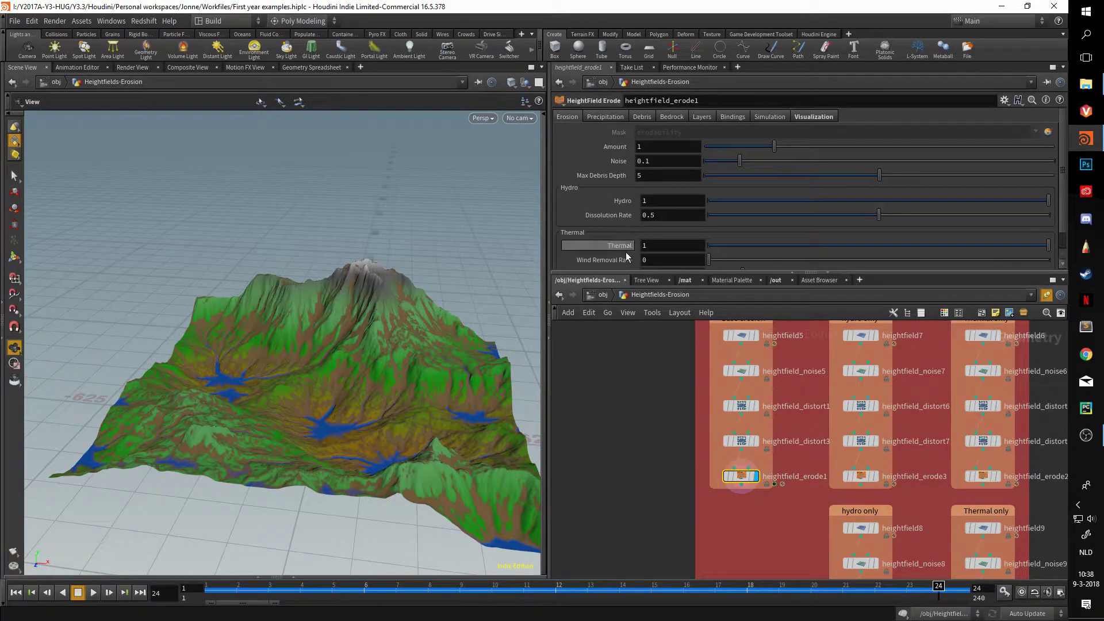
{"action": "left_click_drag", "start_coordinate": [617, 270], "coordinate": [619, 384]}
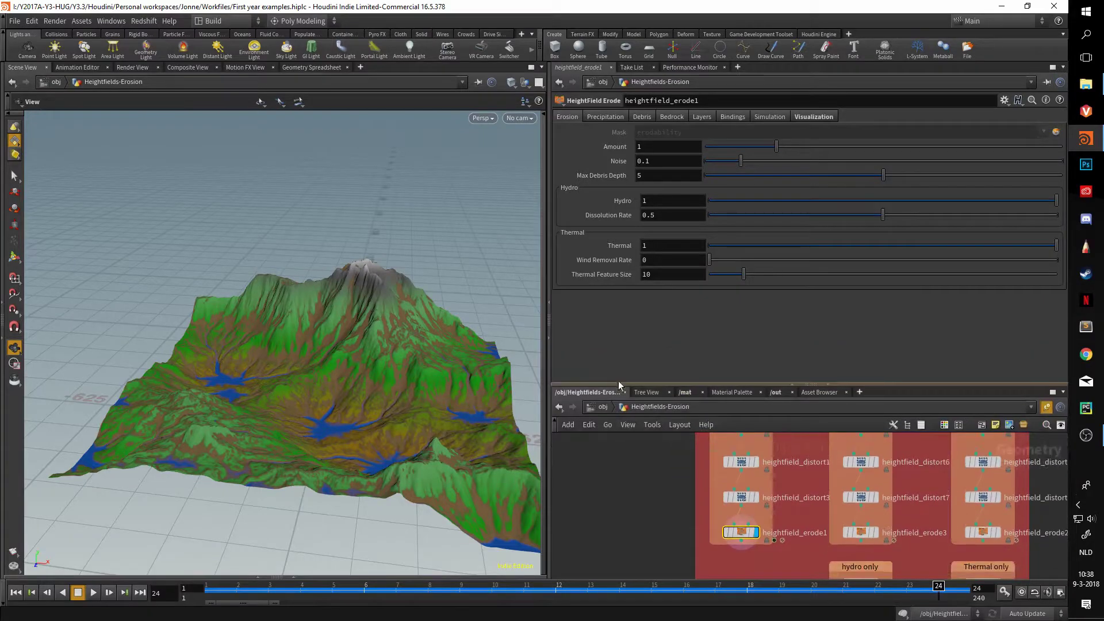
Look through the erode node's Precipitation, Debris, Bedrock, Layers, Bindings and Simulation tabs.
{"action": "left_click", "coordinate": [605, 116]}
{"action": "left_click", "coordinate": [642, 117]}
{"action": "left_click", "coordinate": [672, 117]}
{"action": "left_click", "coordinate": [701, 117]}
{"action": "left_click", "coordinate": [732, 117]}
{"action": "left_click", "coordinate": [768, 118]}
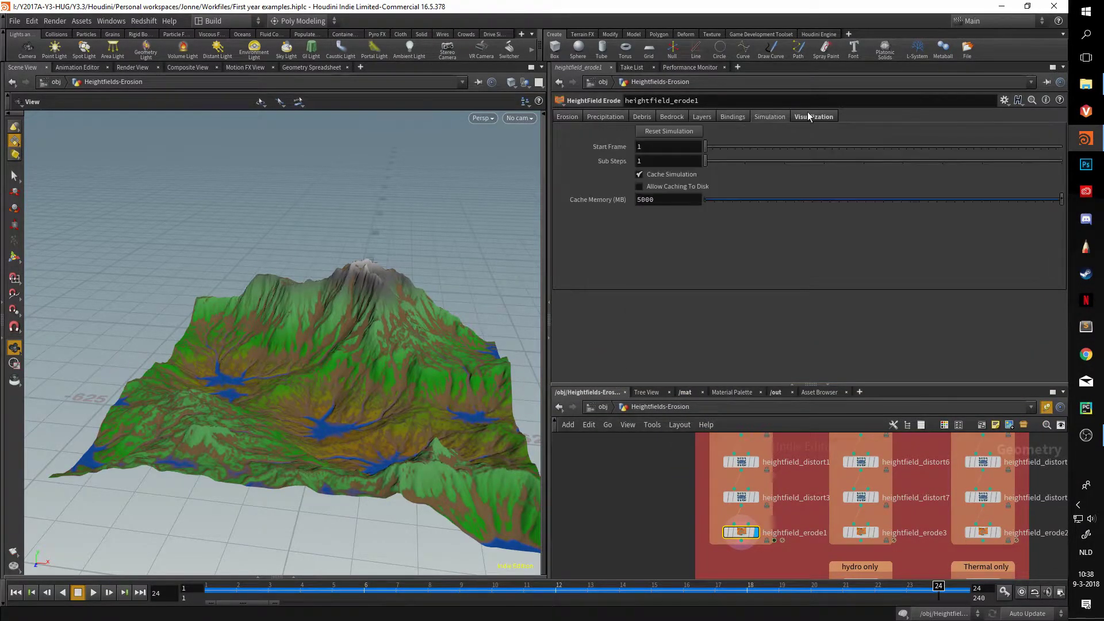
{"action": "left_click", "coordinate": [803, 118]}
{"action": "left_click", "coordinate": [561, 118]}
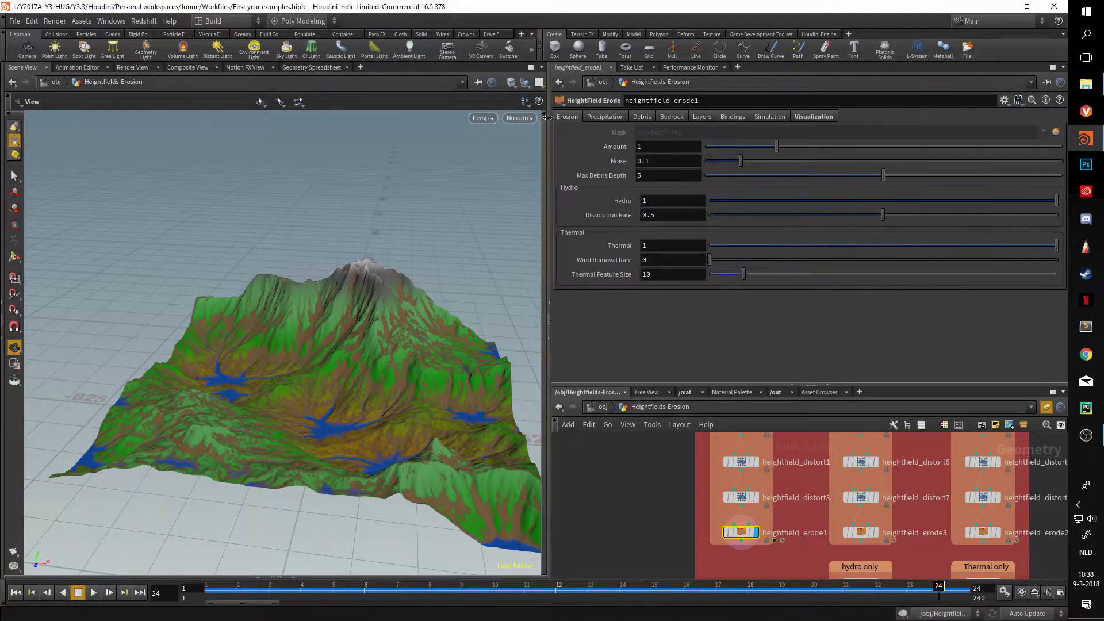
Revisit Precipitation and Simulation, then settle on the Visualization tab's height ramp.
{"action": "left_click", "coordinate": [592, 116]}
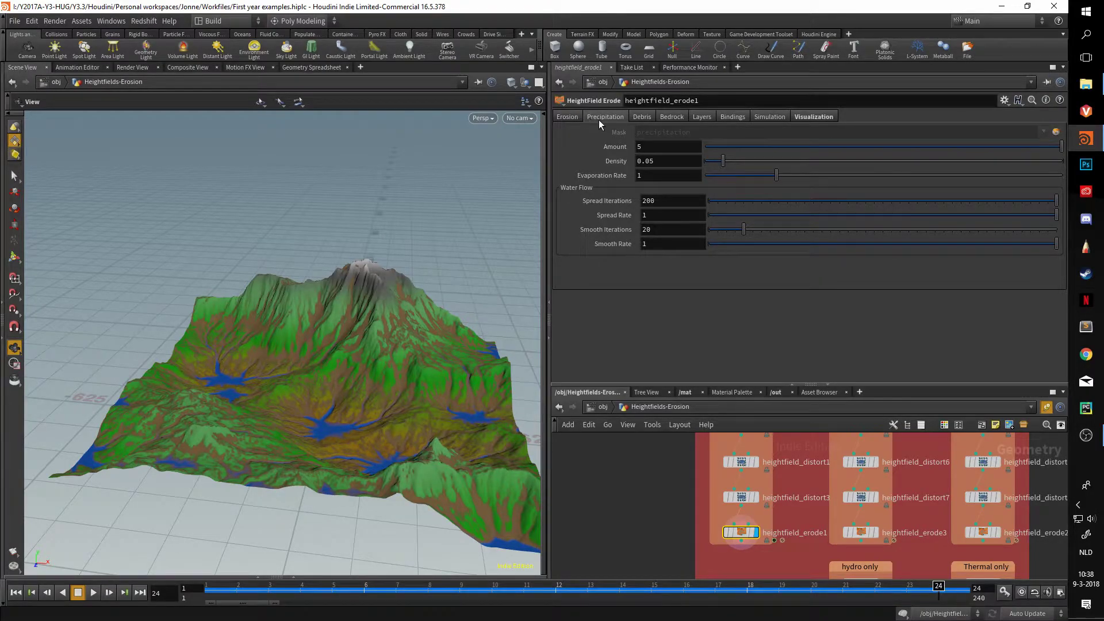
{"action": "left_click", "coordinate": [760, 116]}
{"action": "left_click", "coordinate": [813, 115]}
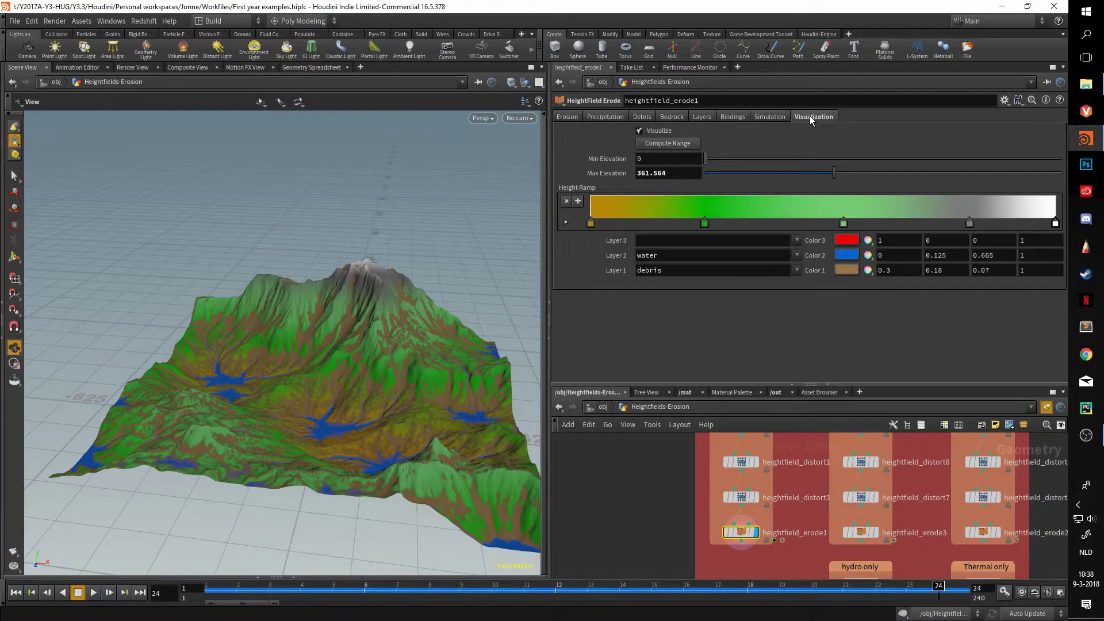
{"action": "left_click", "coordinate": [603, 117]}
{"action": "left_click", "coordinate": [557, 117]}
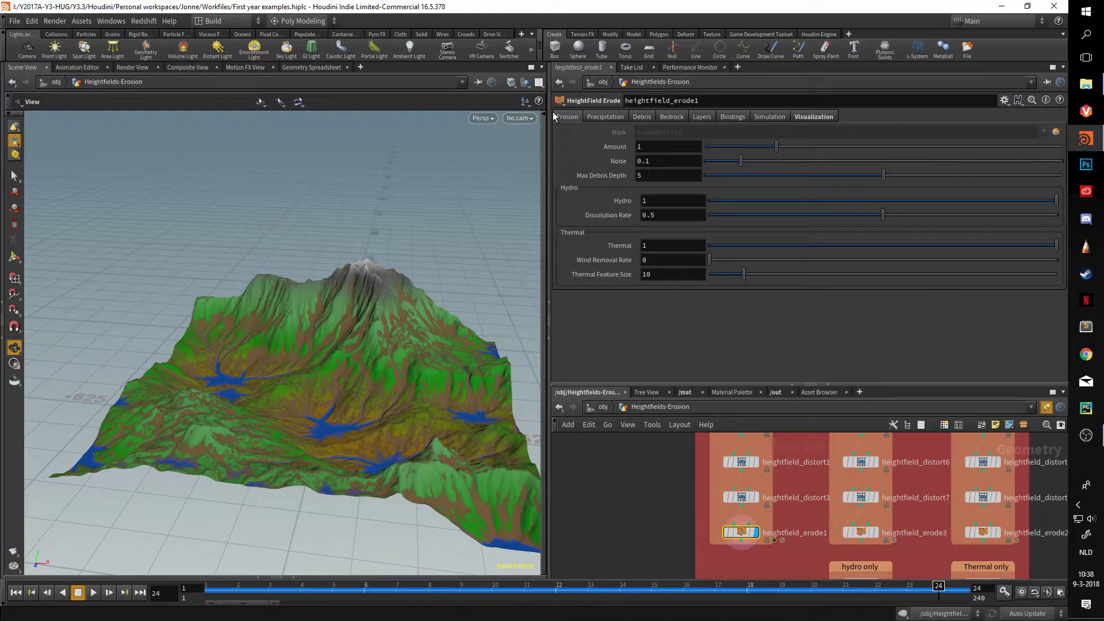
{"action": "left_click", "coordinate": [817, 117]}
Rewind the erosion simulation to frame 1 and tilt the view.
{"action": "mouse_move", "coordinate": [422, 361]}
{"action": "left_mouse_down"}
{"action": "mouse_move", "coordinate": [358, 374]}
{"action": "mouse_move", "coordinate": [440, 369]}
{"action": "left_mouse_up"}
{"action": "left_click_drag", "start_coordinate": [927, 594], "coordinate": [211, 593]}
{"action": "left_click_drag", "start_coordinate": [350, 358], "coordinate": [357, 421]}
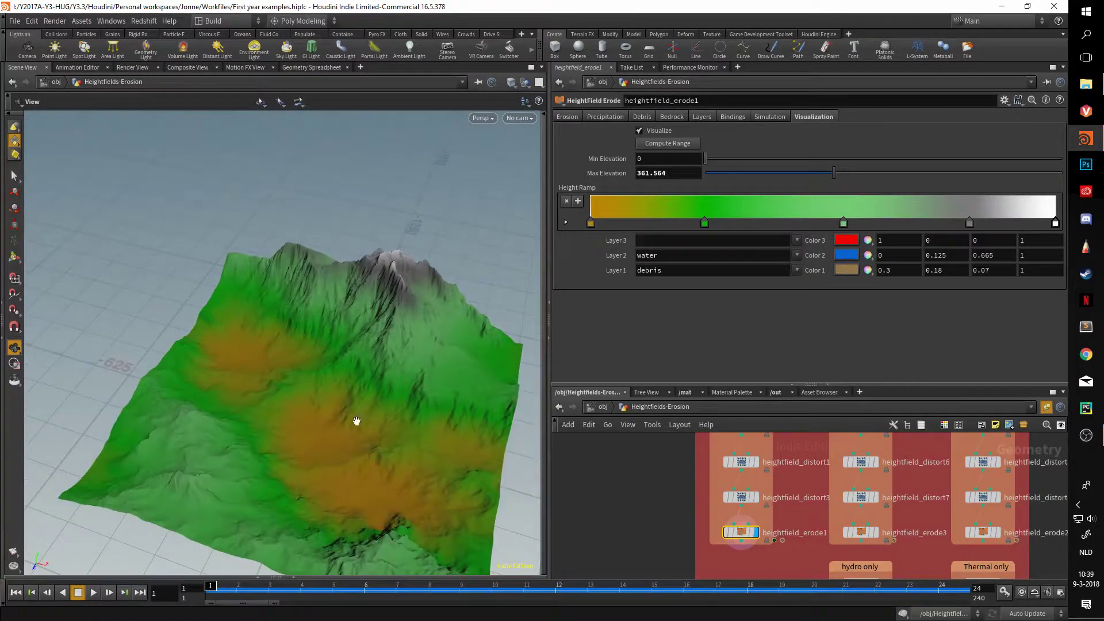
{"action": "left_click_drag", "start_coordinate": [468, 332], "coordinate": [411, 335]}
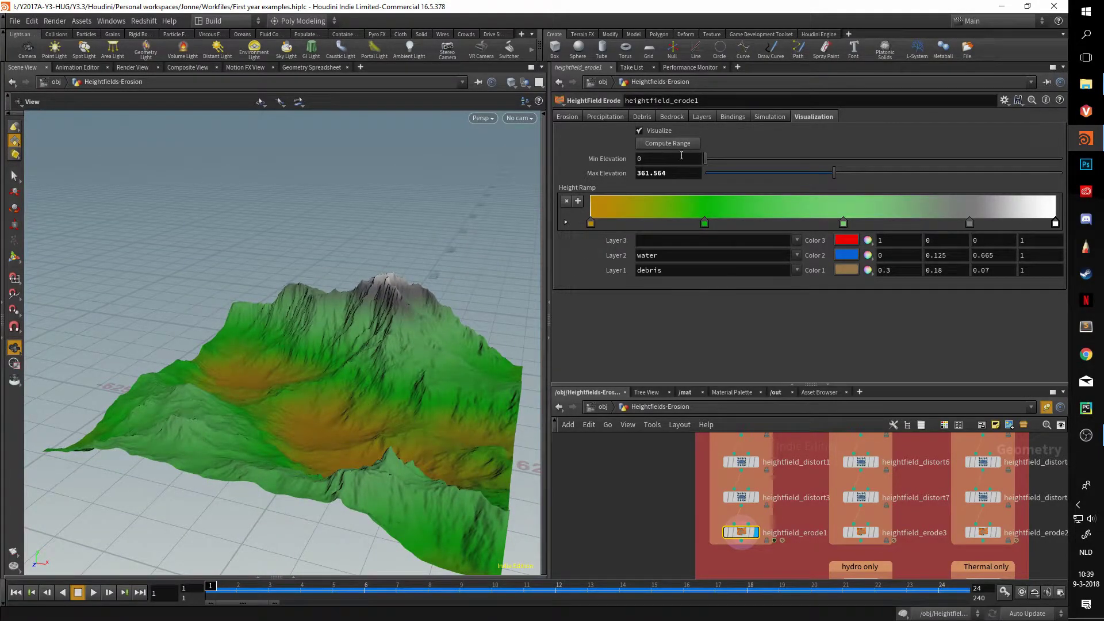
Set Max Elevation to 1, then compute the elevation range from the terrain.
{"action": "left_click", "coordinate": [655, 173]}
{"action": "type", "text": "1"}
{"action": "key", "text": "Return"}
{"action": "left_click_drag", "start_coordinate": [409, 431], "coordinate": [363, 403]}
{"action": "left_click", "coordinate": [681, 147]}
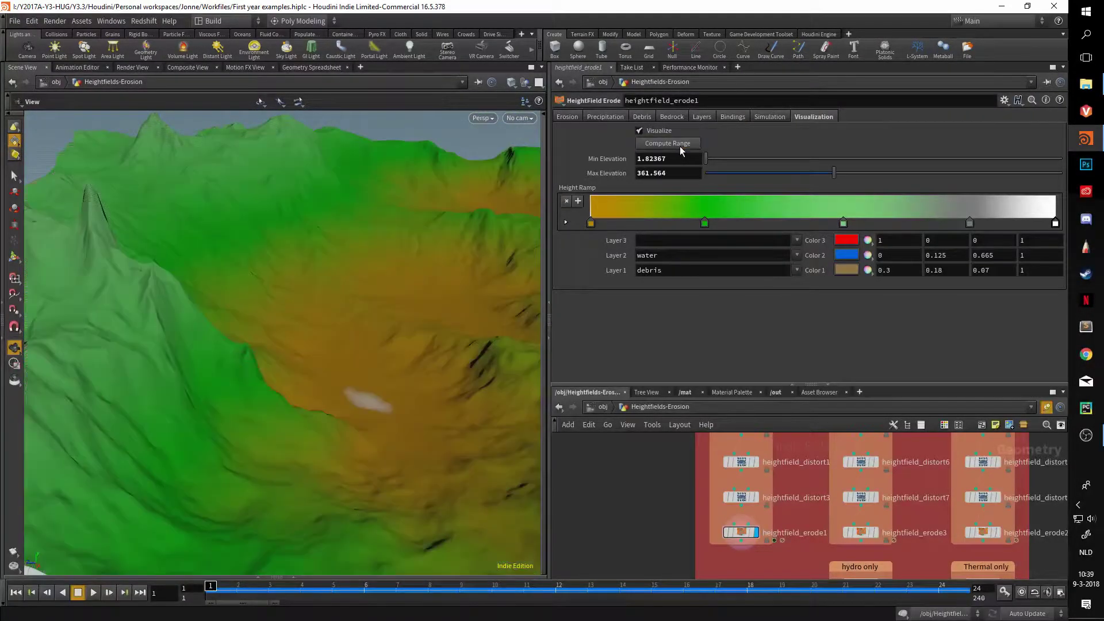
{"action": "left_click_drag", "start_coordinate": [374, 299], "coordinate": [273, 346]}
{"action": "right_click_drag", "start_coordinate": [273, 346], "coordinate": [332, 335]}
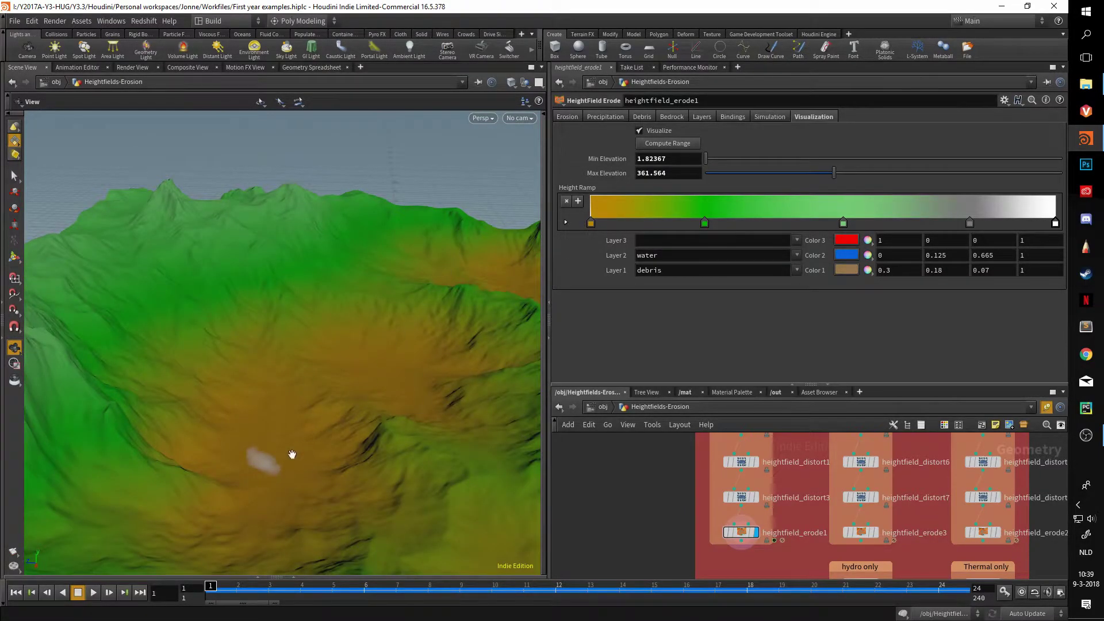
Set Min Elevation to -1 and view the recoloured terrain from the side.
{"action": "left_click", "coordinate": [693, 161]}
{"action": "type", "text": "-1"}
{"action": "key", "text": "Return"}
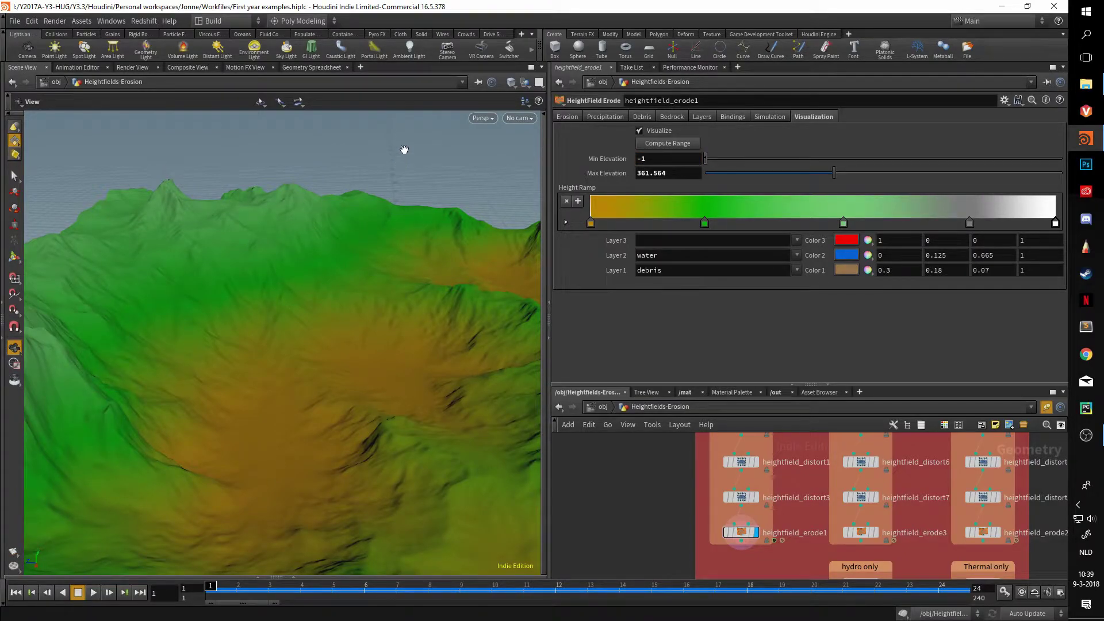
{"action": "scroll", "coordinate": [416, 373], "scroll_direction": "down", "scroll_amount": 4}
{"action": "left_click_drag", "start_coordinate": [453, 345], "coordinate": [293, 463]}
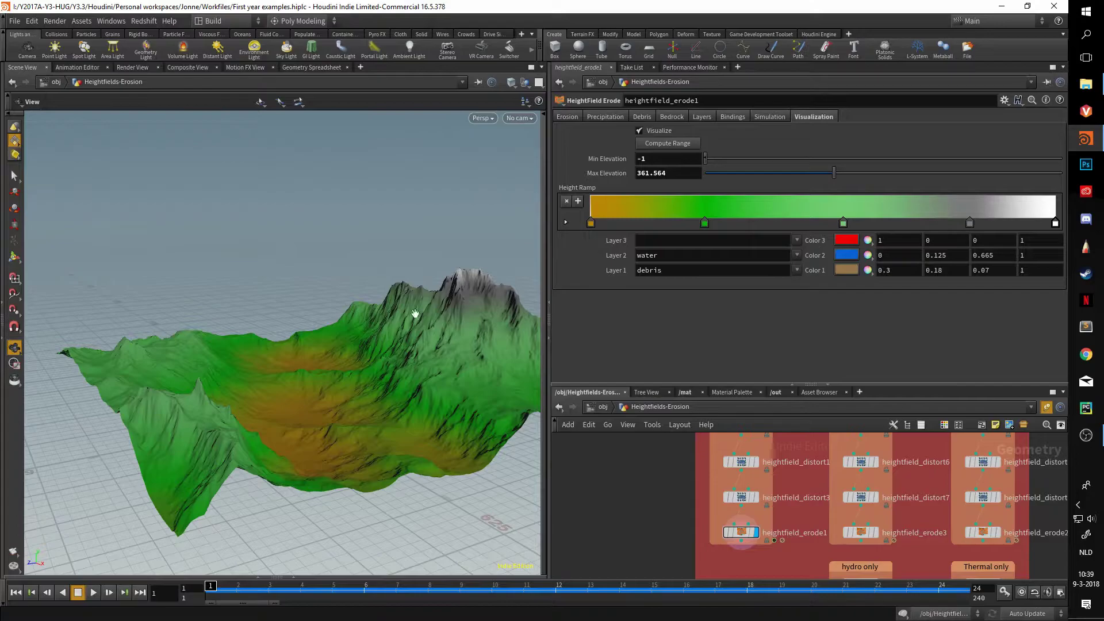
{"action": "left_click_drag", "start_coordinate": [366, 307], "coordinate": [353, 302]}
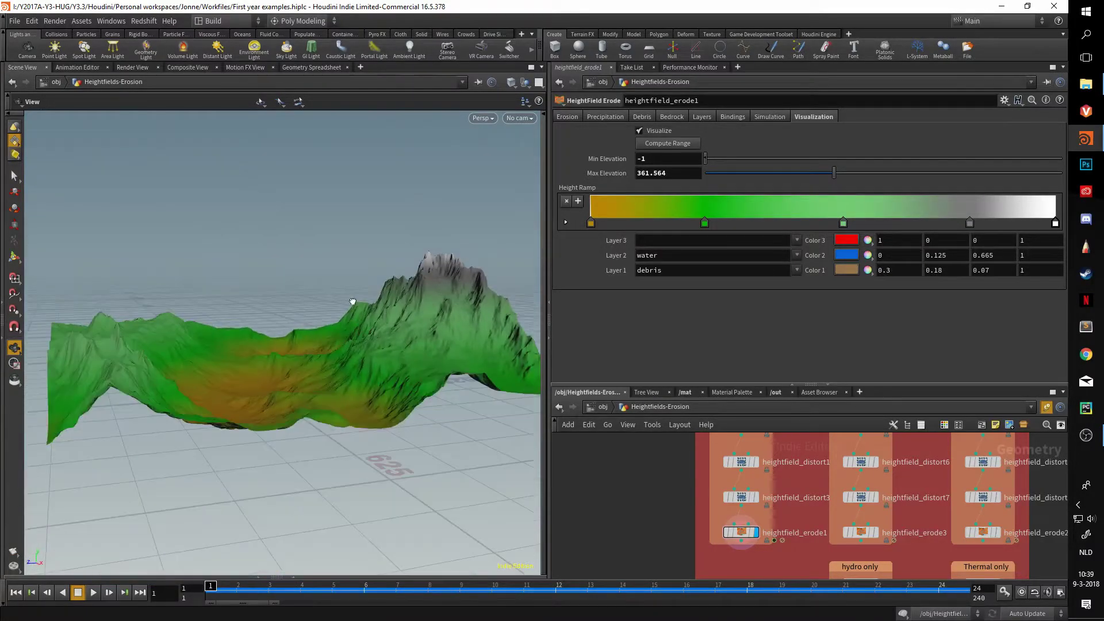
Colour the lowest height-ramp key sky blue and the upper key violet.
{"action": "double_click", "coordinate": [590, 225]}
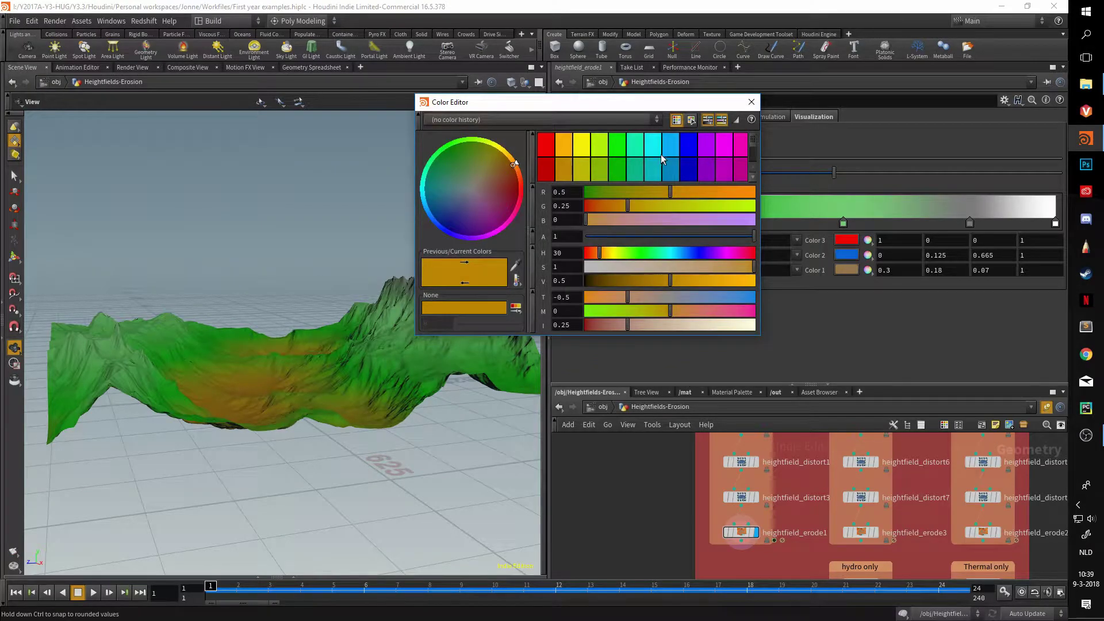
{"action": "left_click", "coordinate": [673, 148]}
{"action": "left_click", "coordinate": [751, 103]}
{"action": "left_click_drag", "start_coordinate": [335, 349], "coordinate": [339, 386]}
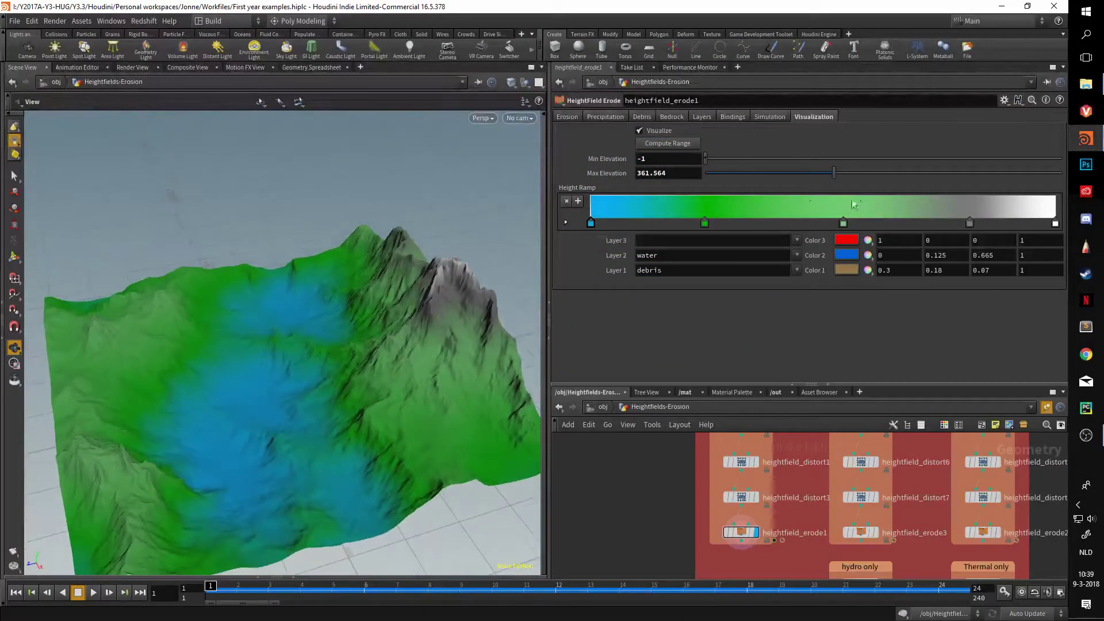
{"action": "double_click", "coordinate": [969, 224]}
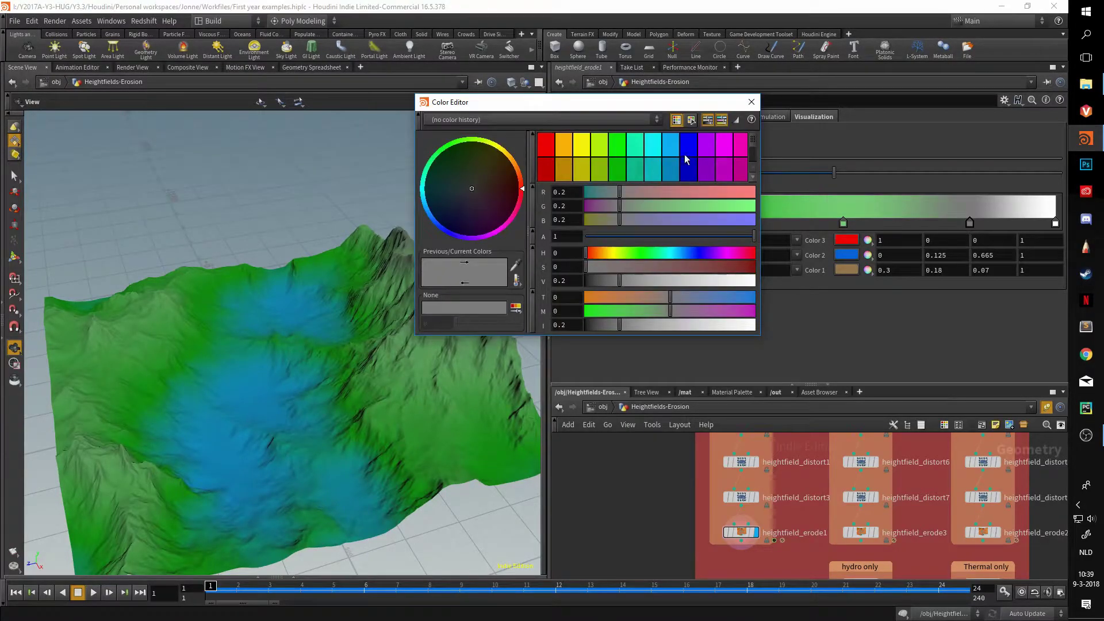
{"action": "left_click", "coordinate": [705, 148]}
{"action": "left_click", "coordinate": [751, 102]}
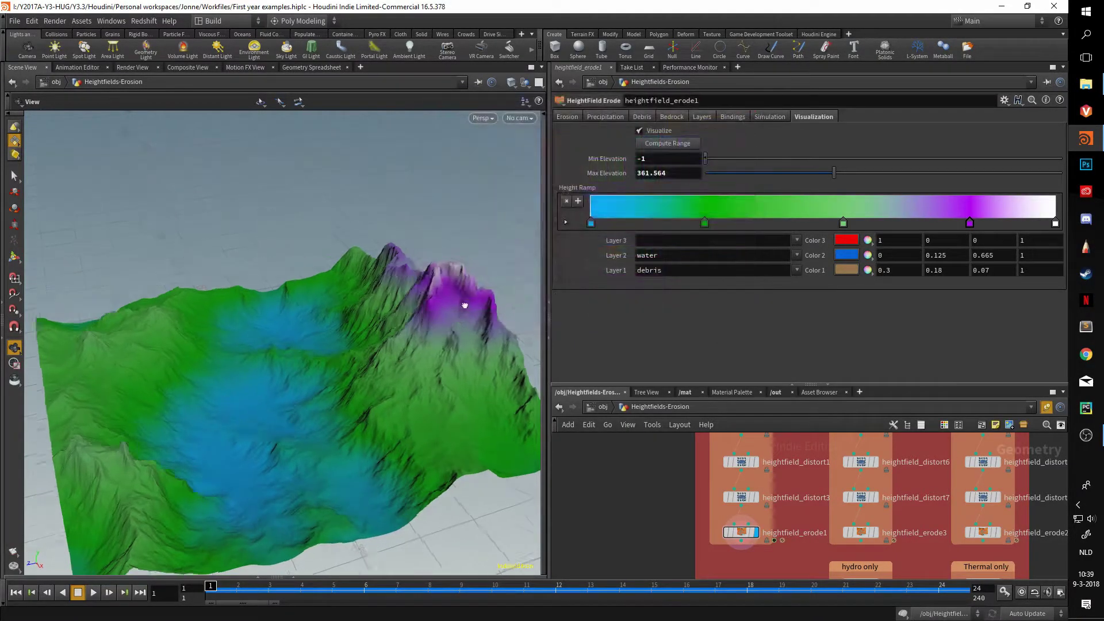
Shift the middle ramp keys to widen the green and purple bands.
{"action": "left_click_drag", "start_coordinate": [818, 223], "coordinate": [775, 222]}
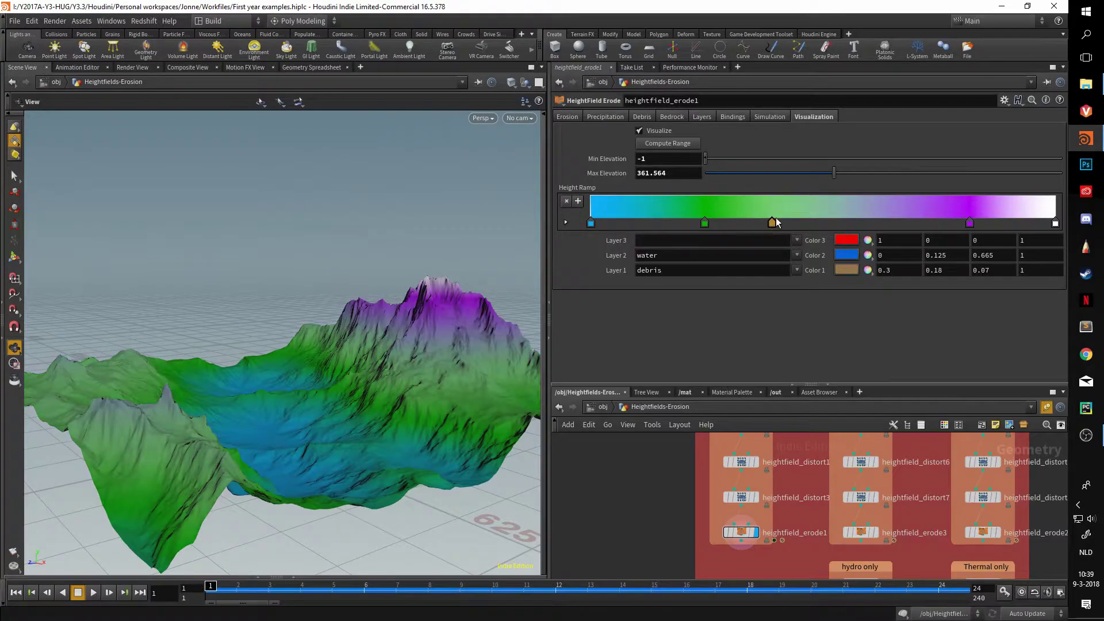
{"action": "mouse_move", "coordinate": [970, 223]}
{"action": "left_mouse_down"}
{"action": "mouse_move", "coordinate": [903, 224]}
{"action": "mouse_move", "coordinate": [976, 223]}
{"action": "left_mouse_up"}
{"action": "left_click_drag", "start_coordinate": [772, 222], "coordinate": [806, 223]}
{"action": "left_click_drag", "start_coordinate": [412, 278], "coordinate": [407, 337]}
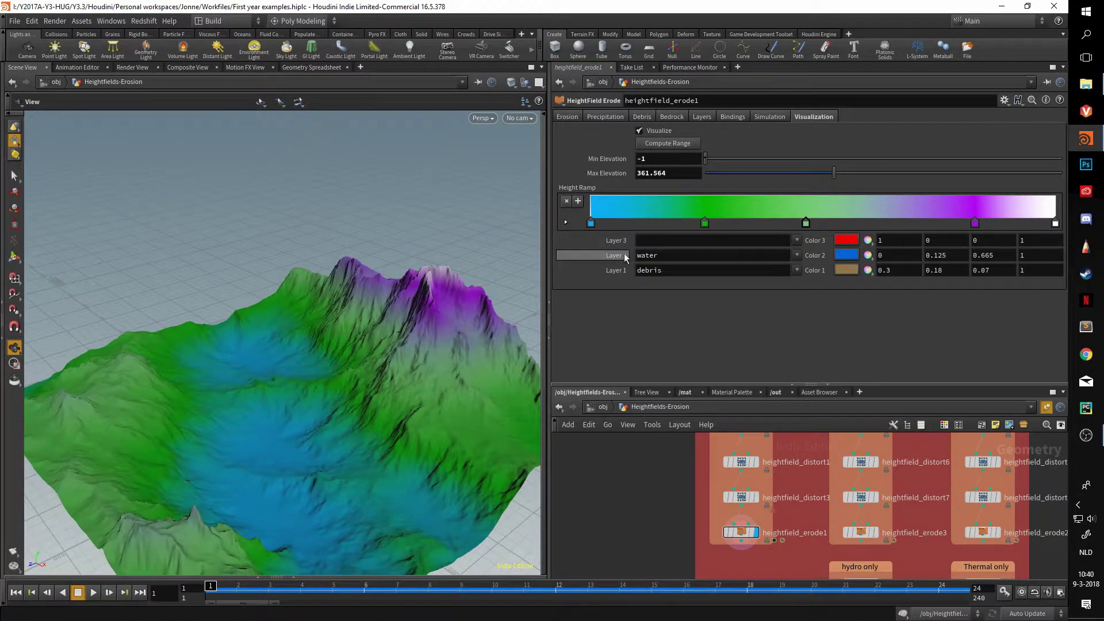
Scrub the erosion forward to about frame 10 and zoom in on the valley.
{"action": "left_click_drag", "start_coordinate": [688, 257], "coordinate": [571, 255]}
{"action": "left_click_drag", "start_coordinate": [251, 589], "coordinate": [460, 589]}
{"action": "scroll", "coordinate": [304, 486], "scroll_direction": "up", "scroll_amount": 6}
{"action": "scroll", "coordinate": [324, 493], "scroll_direction": "up", "scroll_amount": 2}
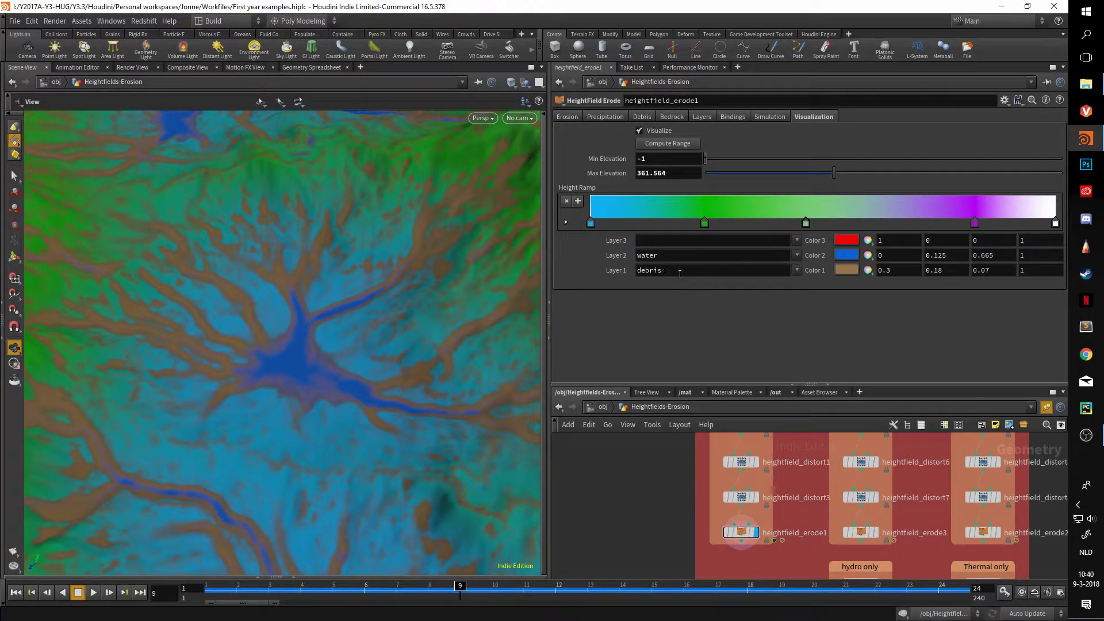
Colour the debris layer magenta and the water layer teal.
{"action": "left_click", "coordinate": [843, 270]}
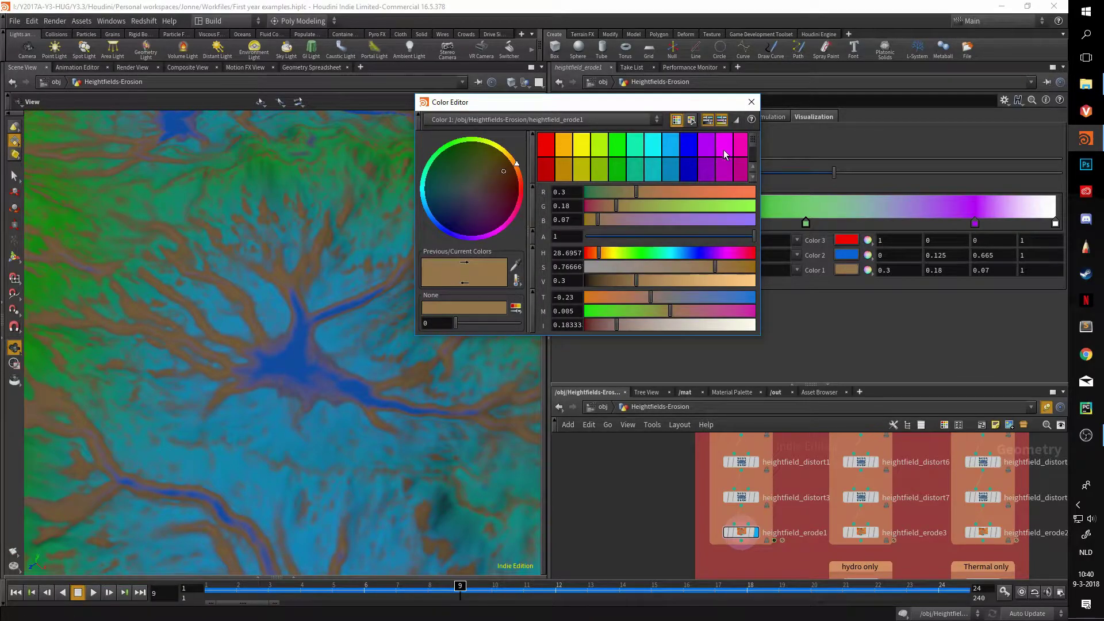
{"action": "left_click", "coordinate": [724, 152]}
{"action": "left_click", "coordinate": [751, 102]}
{"action": "left_click", "coordinate": [842, 254]}
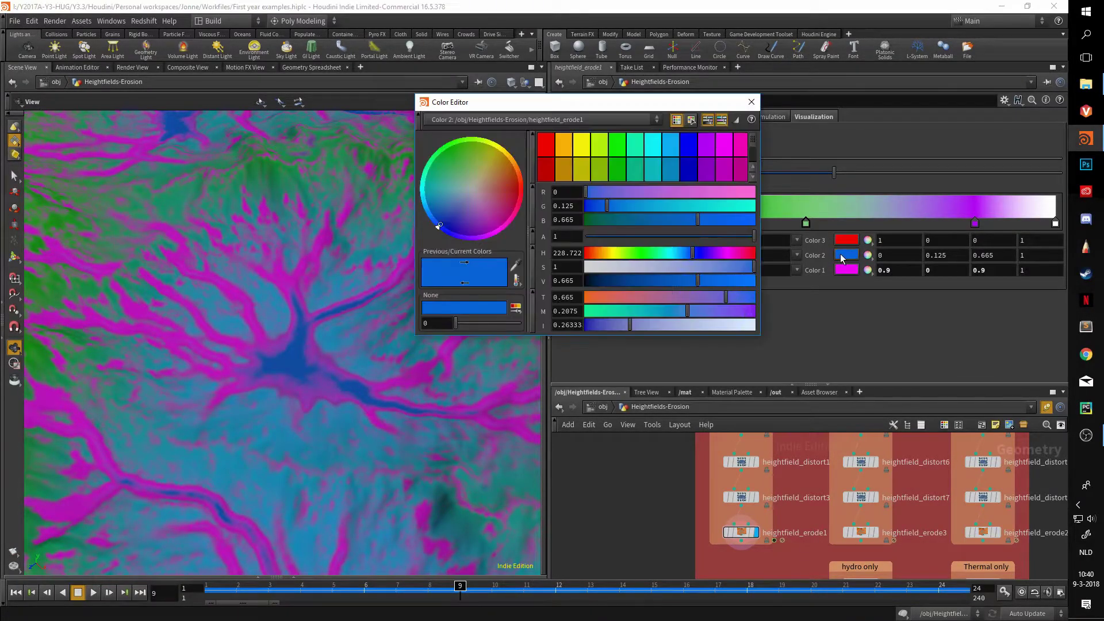
{"action": "left_click", "coordinate": [638, 150]}
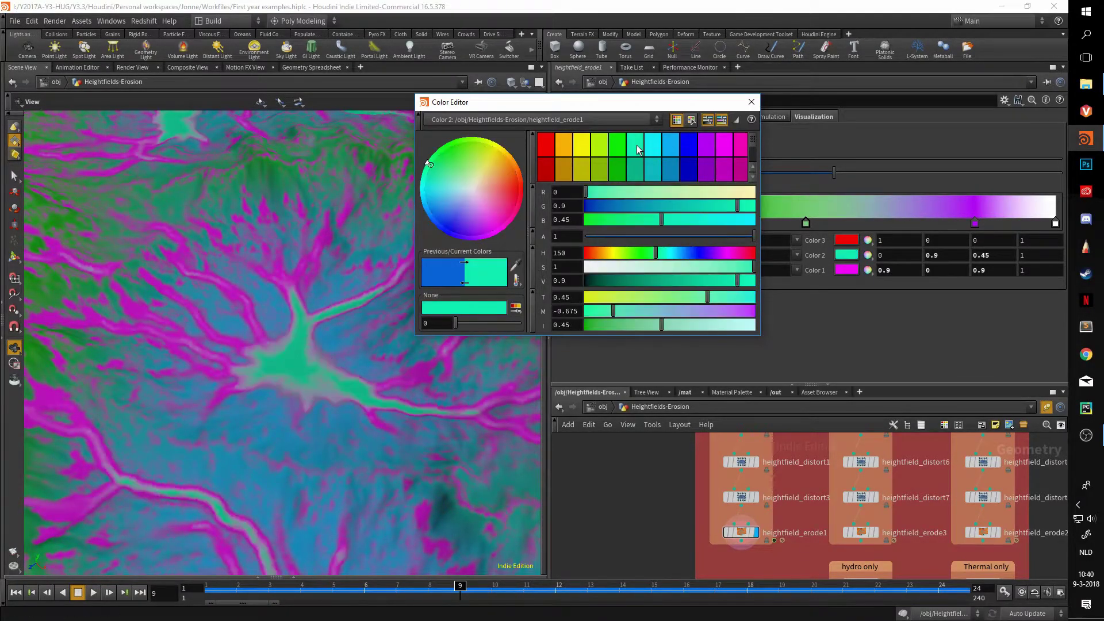
{"action": "left_click", "coordinate": [751, 101]}
Scrub the erosion to frame 20 and back, inspecting the channels.
{"action": "left_click_drag", "start_coordinate": [259, 241], "coordinate": [493, 310]}
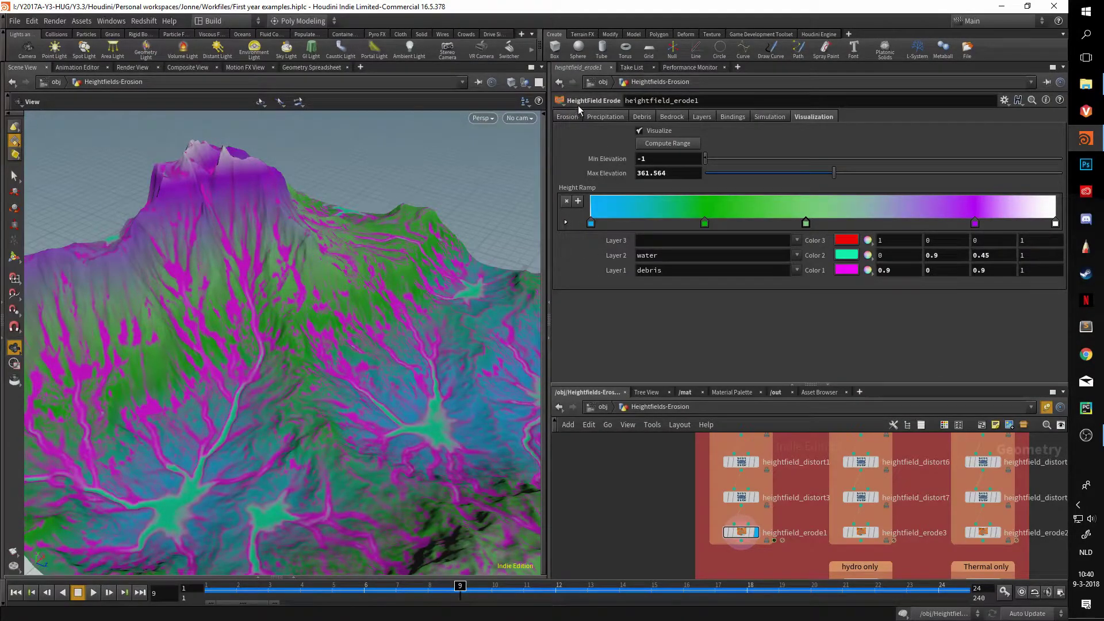
{"action": "mouse_move", "coordinate": [459, 589]}
{"action": "left_mouse_down"}
{"action": "mouse_move", "coordinate": [938, 582]}
{"action": "mouse_move", "coordinate": [491, 575]}
{"action": "mouse_move", "coordinate": [233, 527]}
{"action": "mouse_move", "coordinate": [304, 539]}
{"action": "mouse_move", "coordinate": [990, 550]}
{"action": "left_mouse_up"}
{"action": "left_click_drag", "start_coordinate": [485, 437], "coordinate": [438, 413]}
{"action": "left_click_drag", "start_coordinate": [932, 587], "coordinate": [556, 587]}
{"action": "left_click_drag", "start_coordinate": [553, 541], "coordinate": [201, 482]}
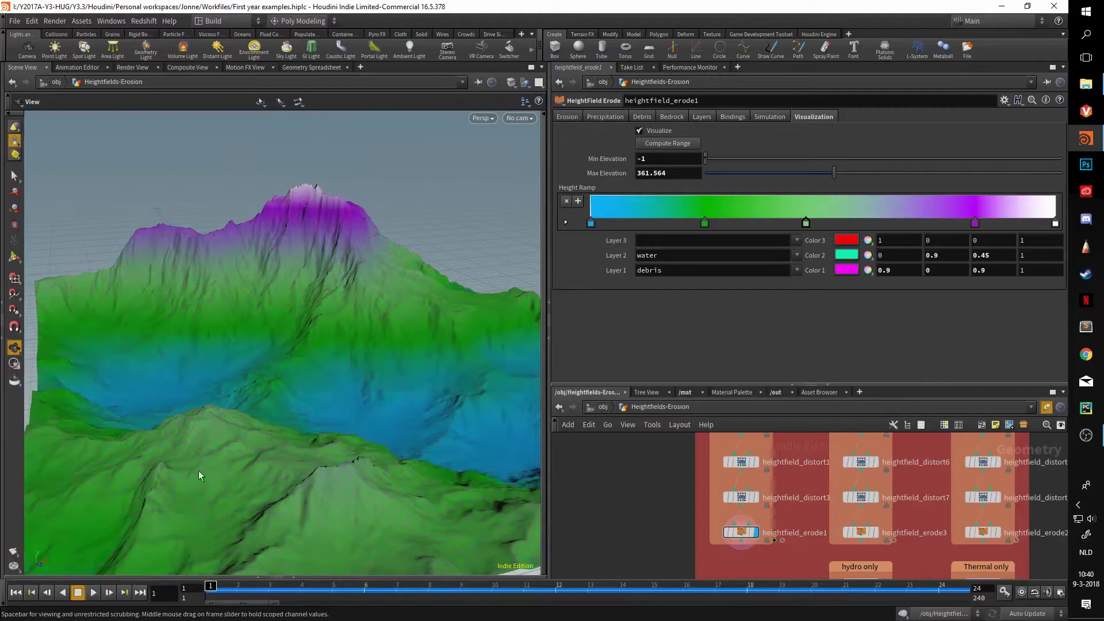
On the Erosion tab, replace the Amount value 1 with 5.
{"action": "left_click", "coordinate": [578, 116]}
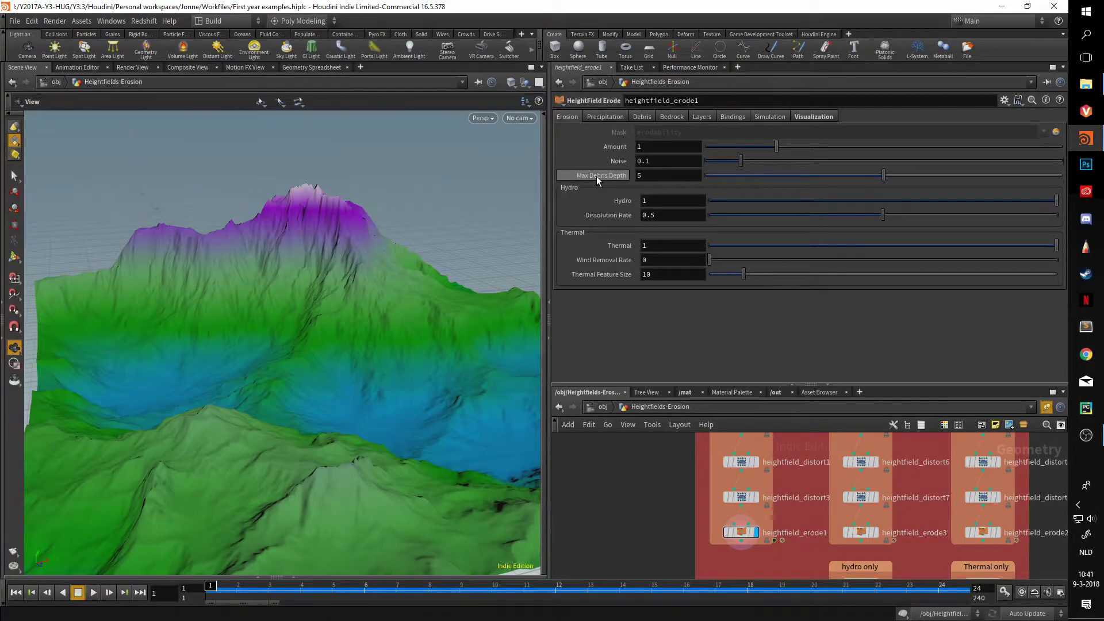
{"action": "left_click_drag", "start_coordinate": [425, 254], "coordinate": [388, 258]}
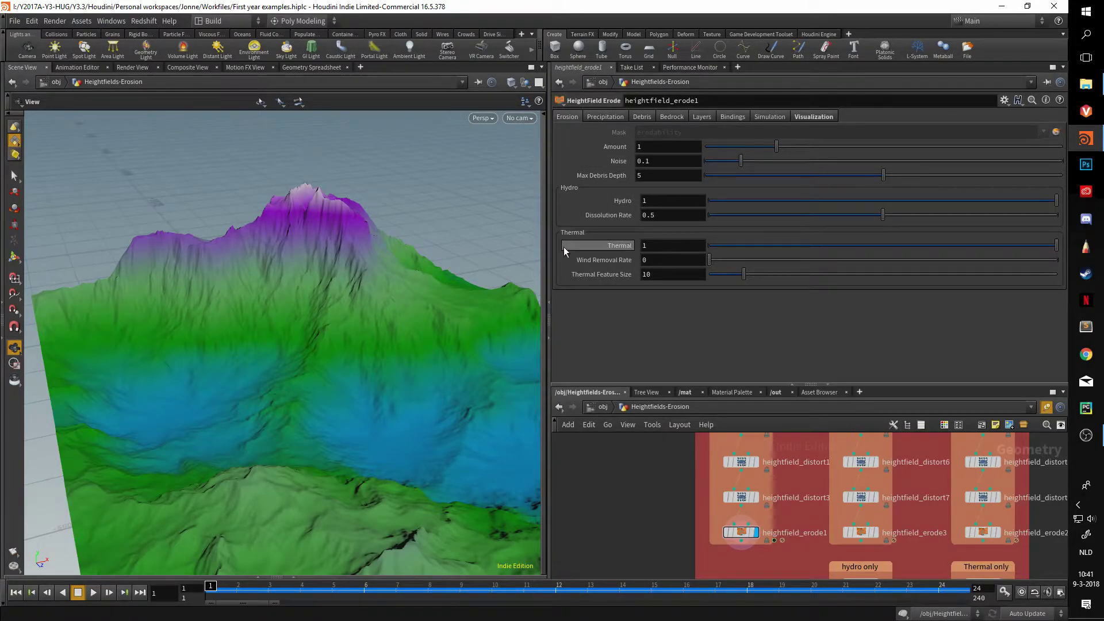
{"action": "left_click", "coordinate": [650, 146]}
{"action": "type", "text": "2"}
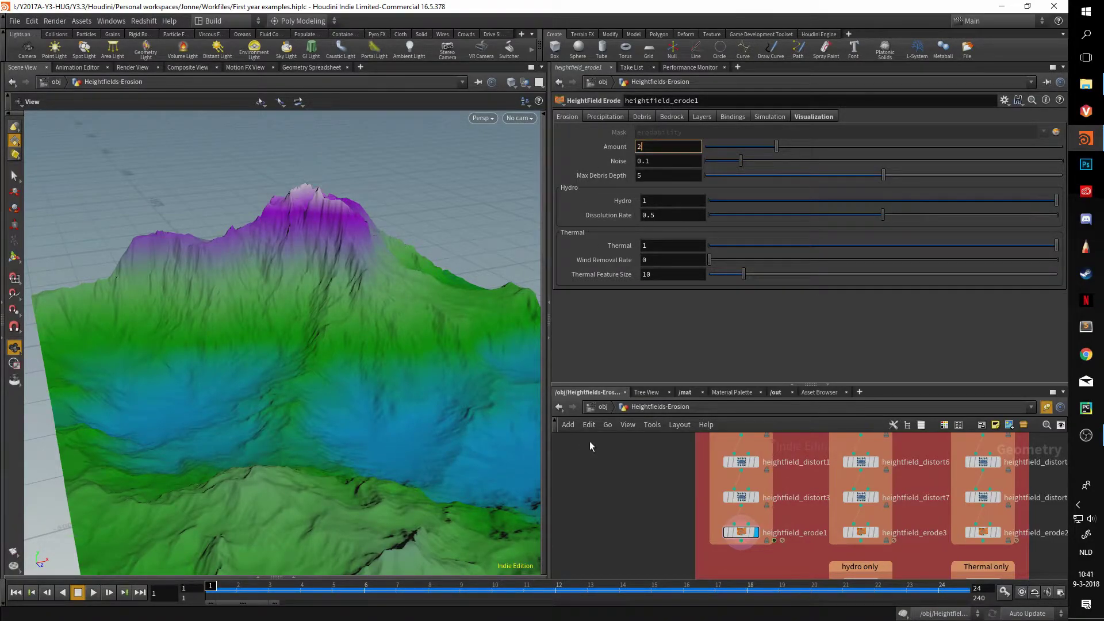
{"action": "key", "text": "BackSpace"}
{"action": "type", "text": "5"}
{"action": "key", "text": "Return"}
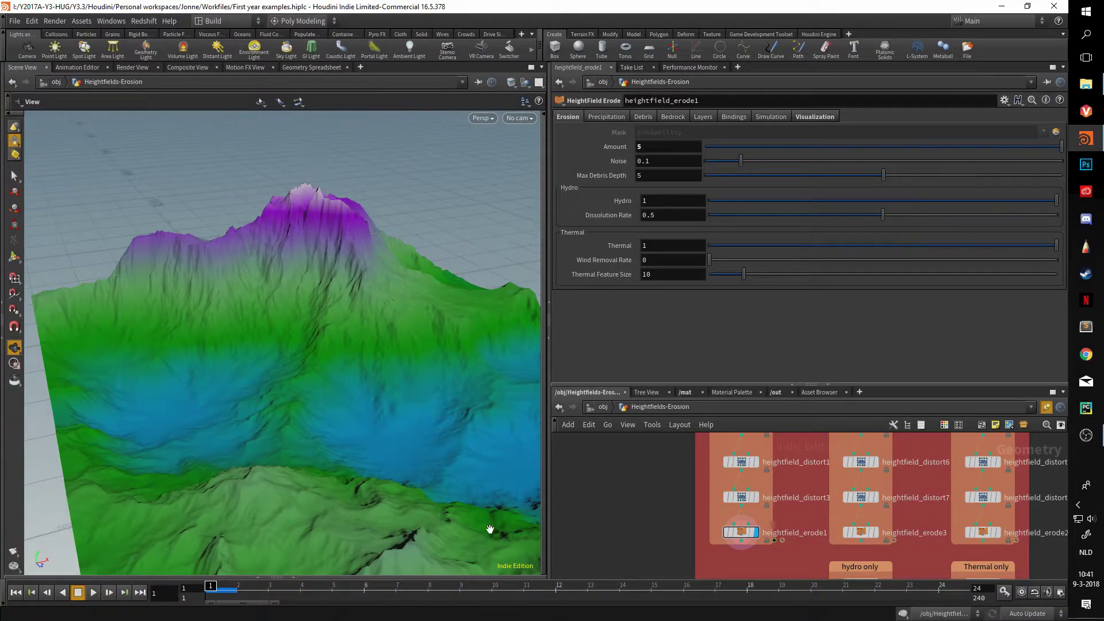
Play through the frames, set Amount to 1, and reset the simulation.
{"action": "left_click_drag", "start_coordinate": [213, 586], "coordinate": [1057, 602]}
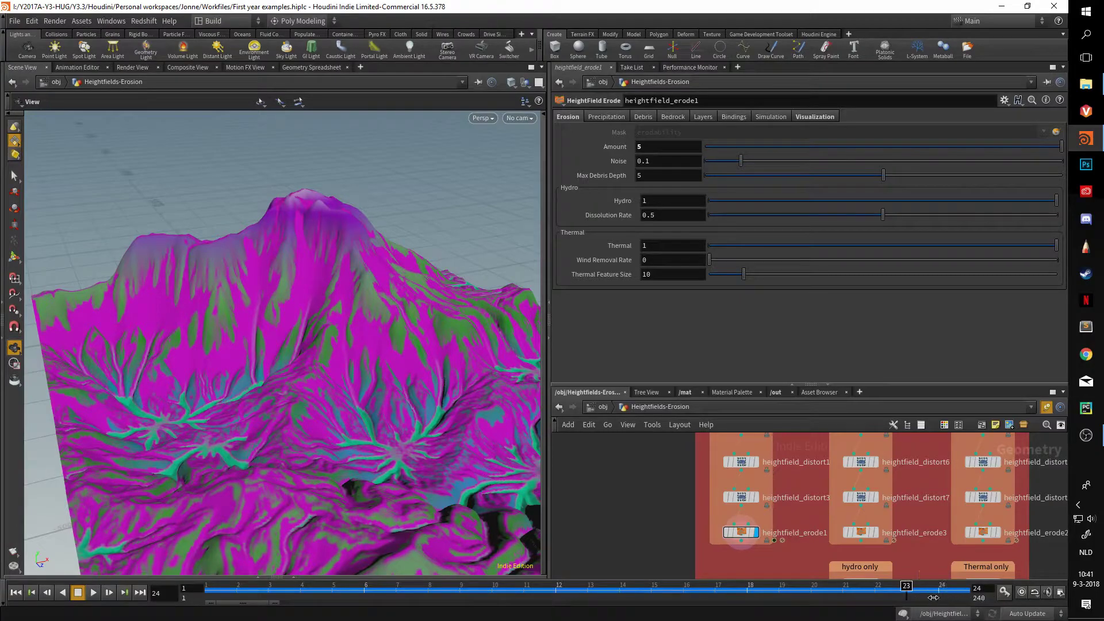
{"action": "double_click", "coordinate": [658, 149]}
{"action": "type", "text": "1"}
{"action": "key", "text": "Return"}
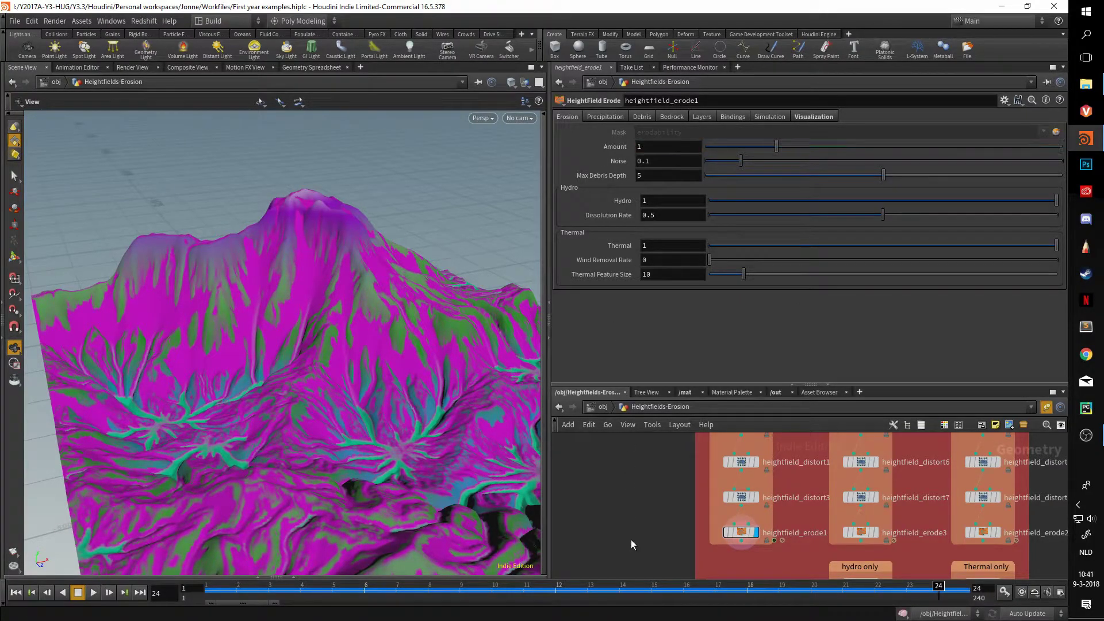
{"action": "left_click", "coordinate": [769, 116]}
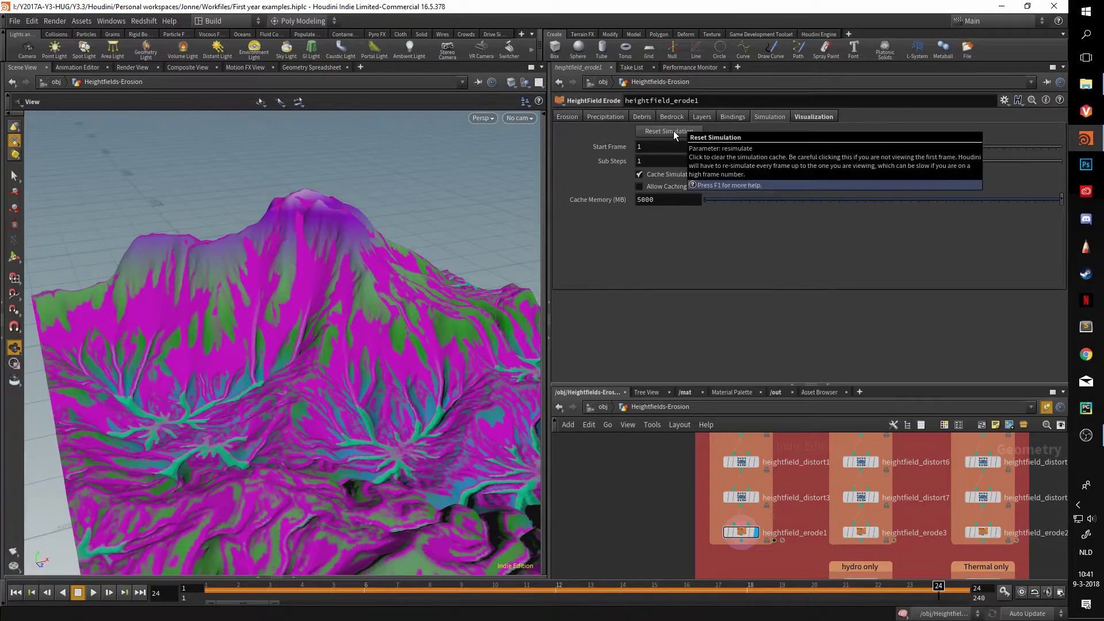
{"action": "left_click", "coordinate": [674, 130]}
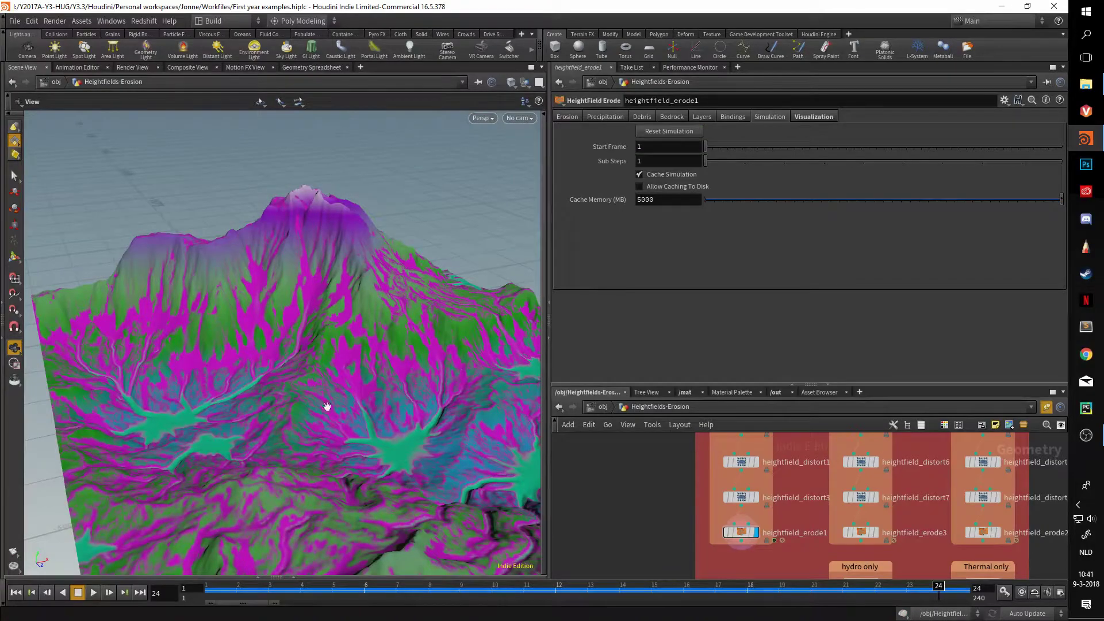
{"action": "left_click_drag", "start_coordinate": [348, 442], "coordinate": [330, 438]}
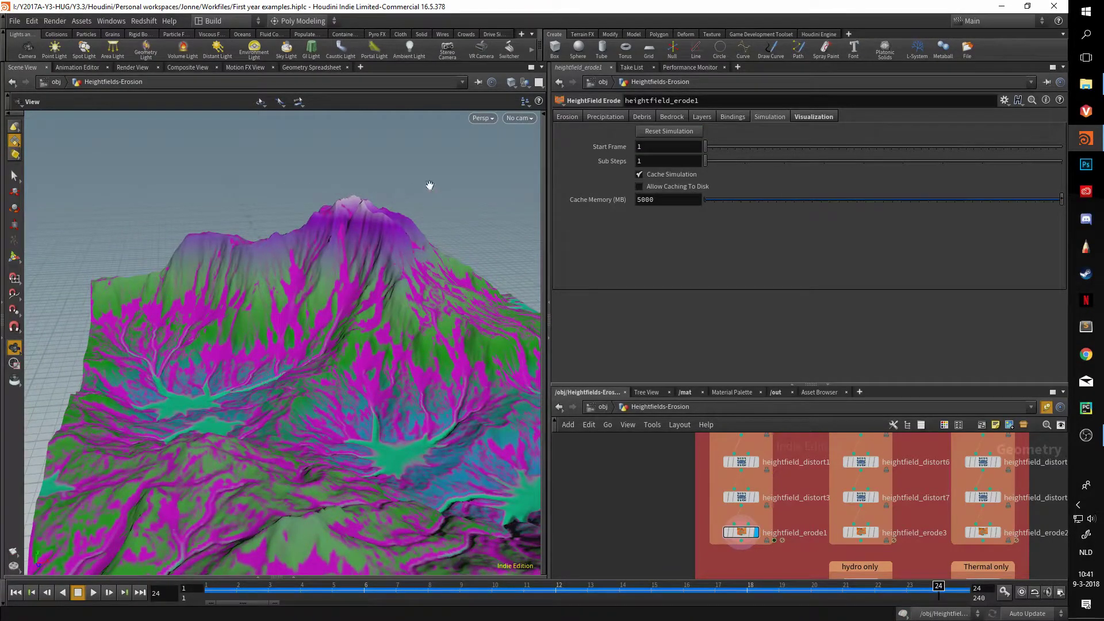
Set Amount back to 5 and reset the simulation again.
{"action": "left_click", "coordinate": [568, 117]}
{"action": "left_click_drag", "start_coordinate": [627, 150], "coordinate": [581, 166]}
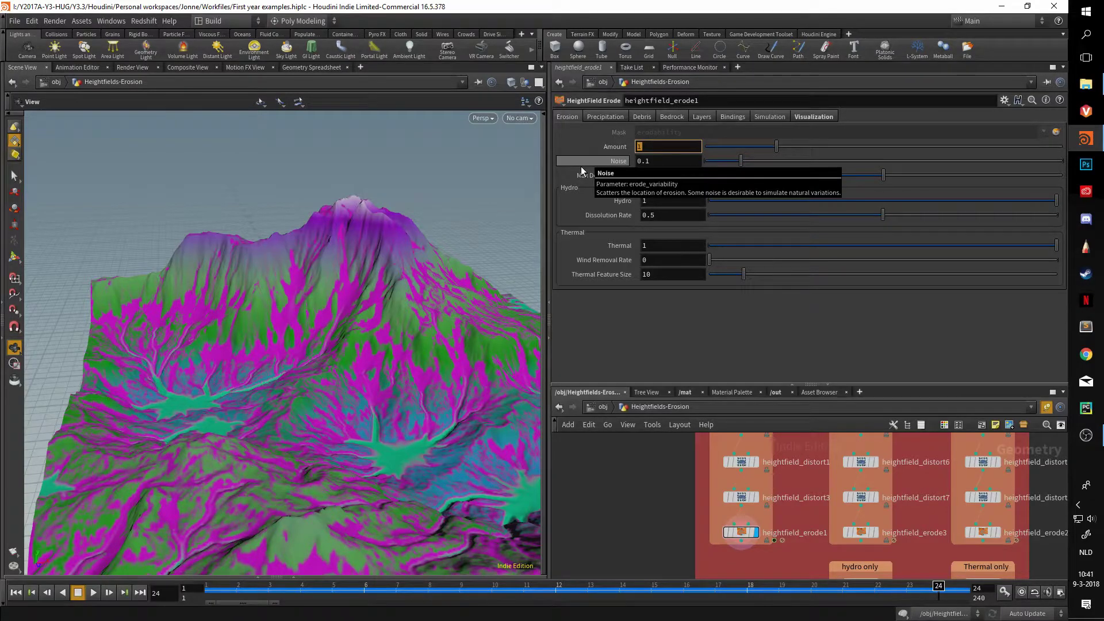
{"action": "type", "text": "5"}
{"action": "key", "text": "Return"}
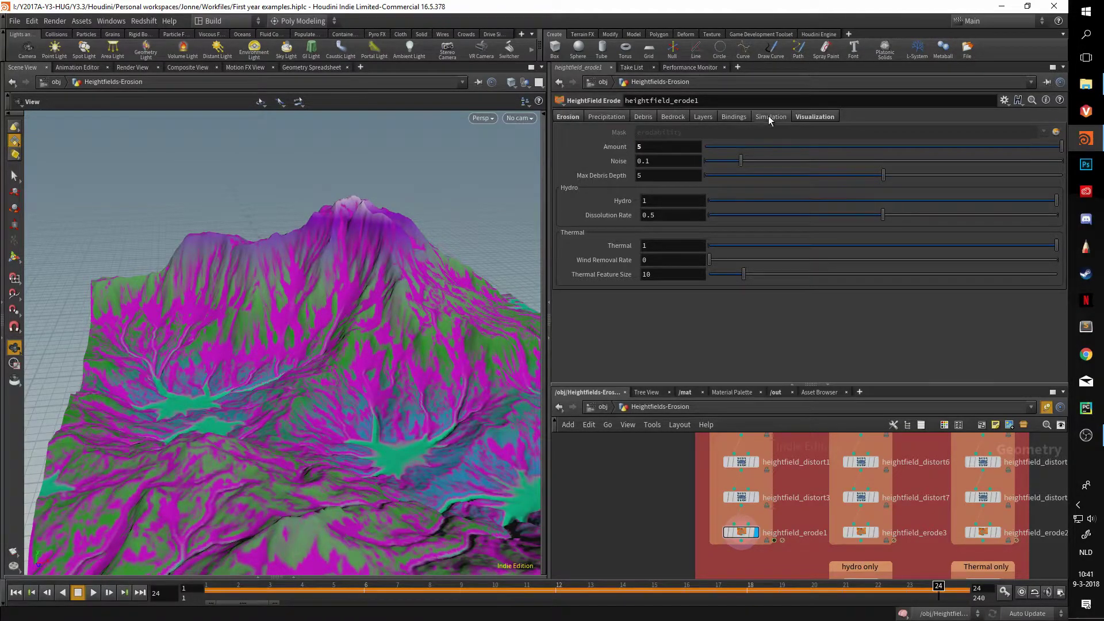
{"action": "left_click", "coordinate": [769, 117]}
{"action": "left_click", "coordinate": [672, 132]}
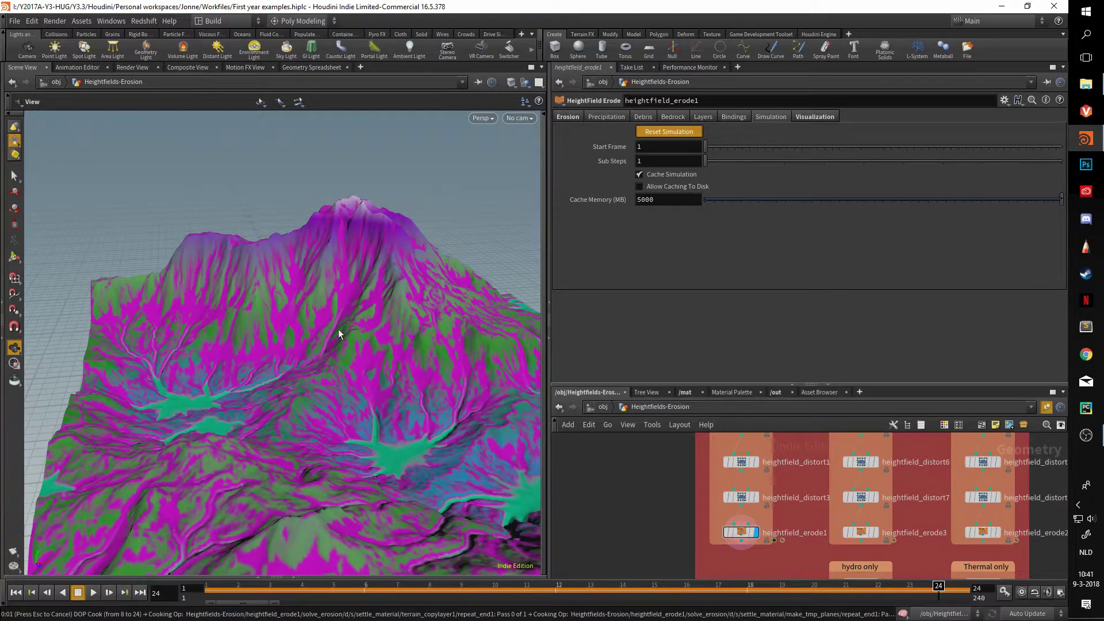
{"action": "left_click_drag", "start_coordinate": [310, 394], "coordinate": [309, 342]}
{"action": "scroll", "coordinate": [349, 352], "scroll_direction": "up", "scroll_amount": 5}
Drag Noise up to 1 and inspect the terrain from above.
{"action": "left_click", "coordinate": [568, 116]}
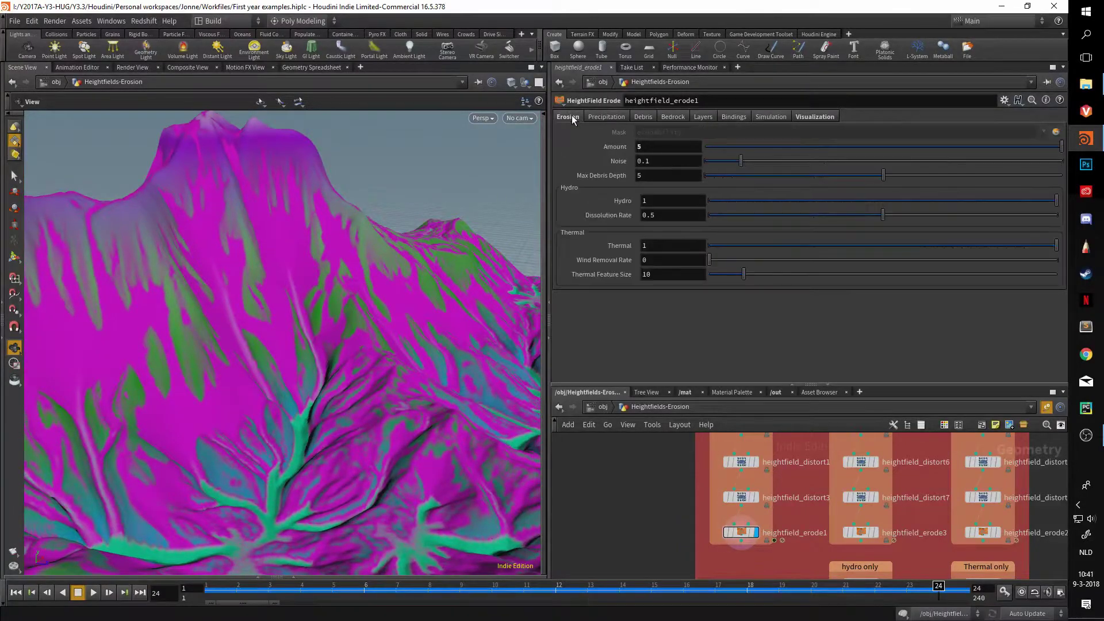
{"action": "left_click_drag", "start_coordinate": [468, 246], "coordinate": [352, 287]}
{"action": "left_click_drag", "start_coordinate": [742, 165], "coordinate": [1063, 161]}
{"action": "left_click", "coordinate": [772, 118]}
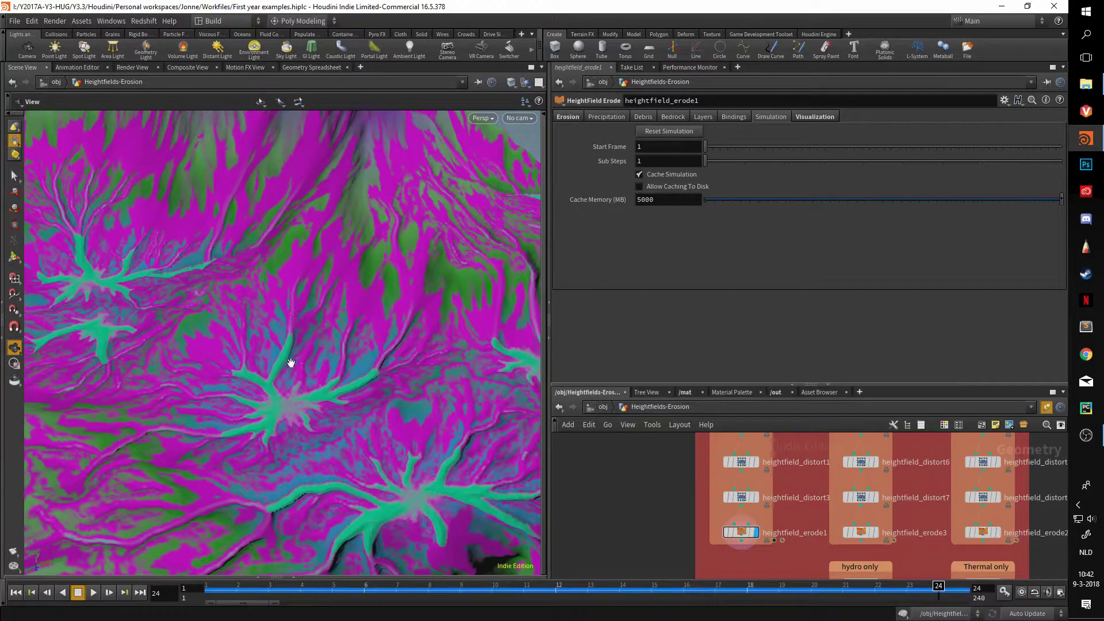
{"action": "left_click_drag", "start_coordinate": [255, 311], "coordinate": [402, 259]}
{"action": "left_click", "coordinate": [566, 121]}
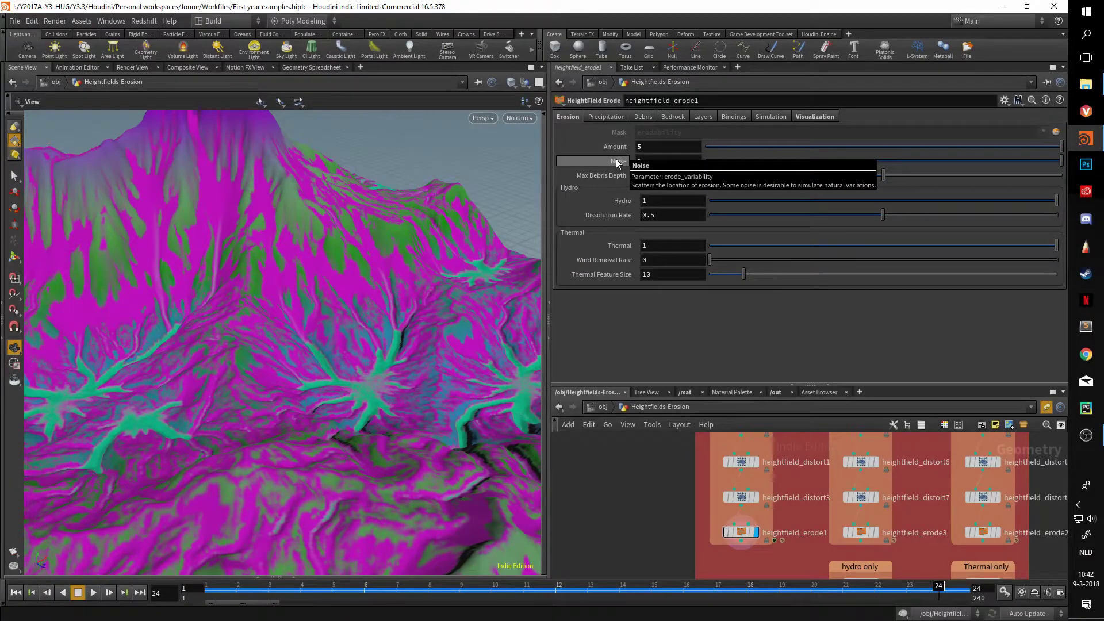
{"action": "left_click_drag", "start_coordinate": [377, 293], "coordinate": [249, 329]}
{"action": "scroll", "coordinate": [374, 309], "scroll_direction": "down", "scroll_amount": 8}
{"action": "scroll", "coordinate": [394, 305], "scroll_direction": "up", "scroll_amount": 8}
Turn Noise back to 0 and check the resimulated mountain from several angles.
{"action": "left_click_drag", "start_coordinate": [393, 305], "coordinate": [288, 376]}
{"action": "left_click_drag", "start_coordinate": [719, 164], "coordinate": [678, 165]}
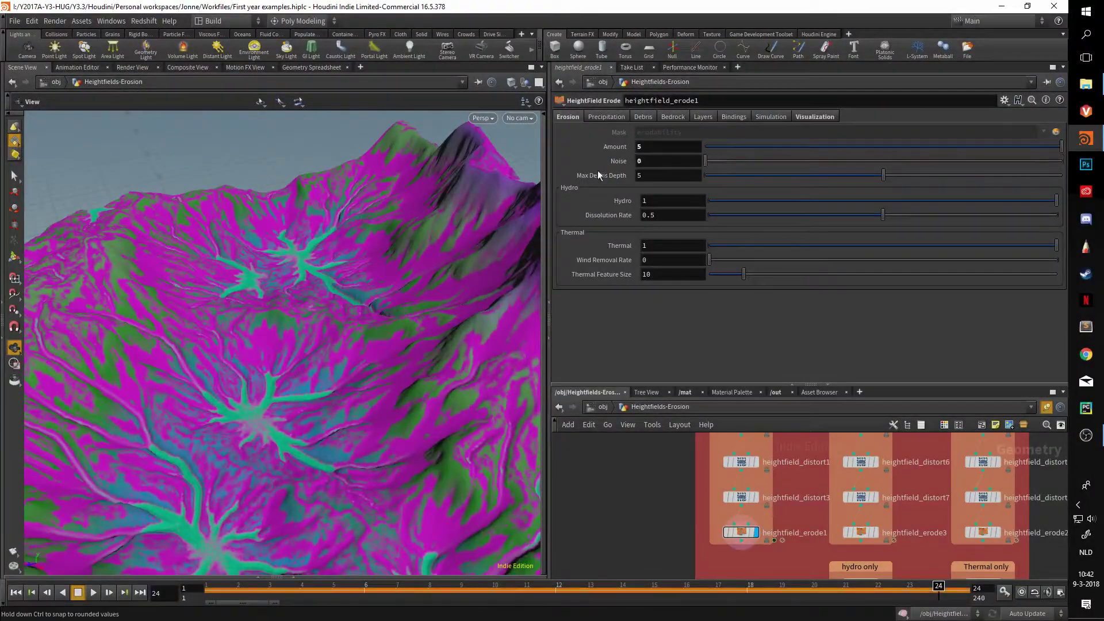
{"action": "left_click", "coordinate": [770, 117]}
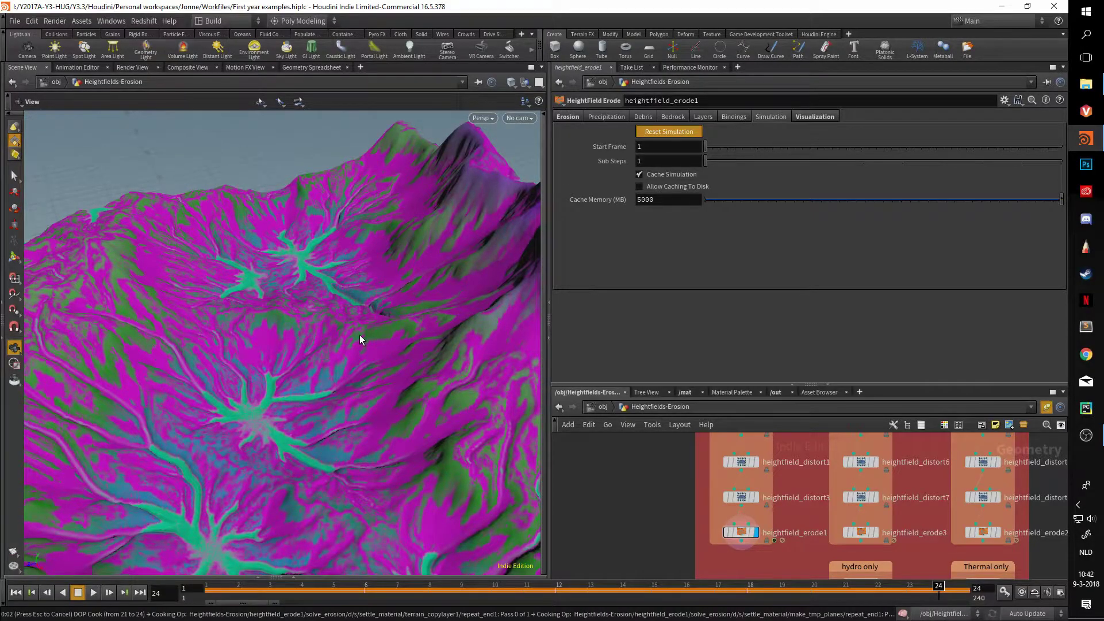
{"action": "left_click_drag", "start_coordinate": [332, 348], "coordinate": [443, 224]}
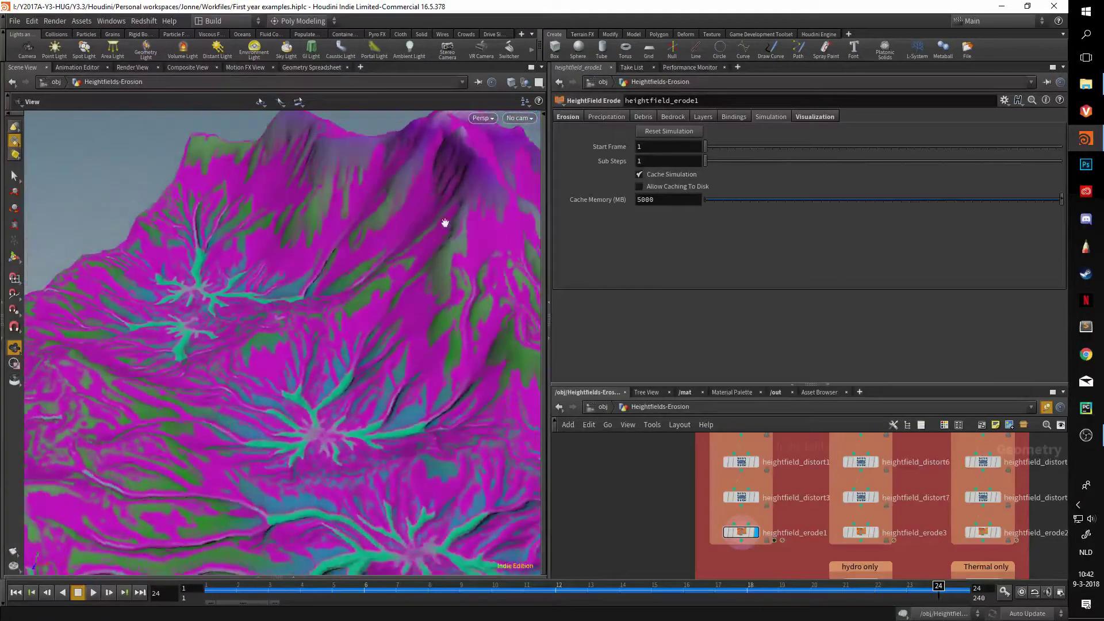
{"action": "left_click_drag", "start_coordinate": [337, 425], "coordinate": [399, 412]}
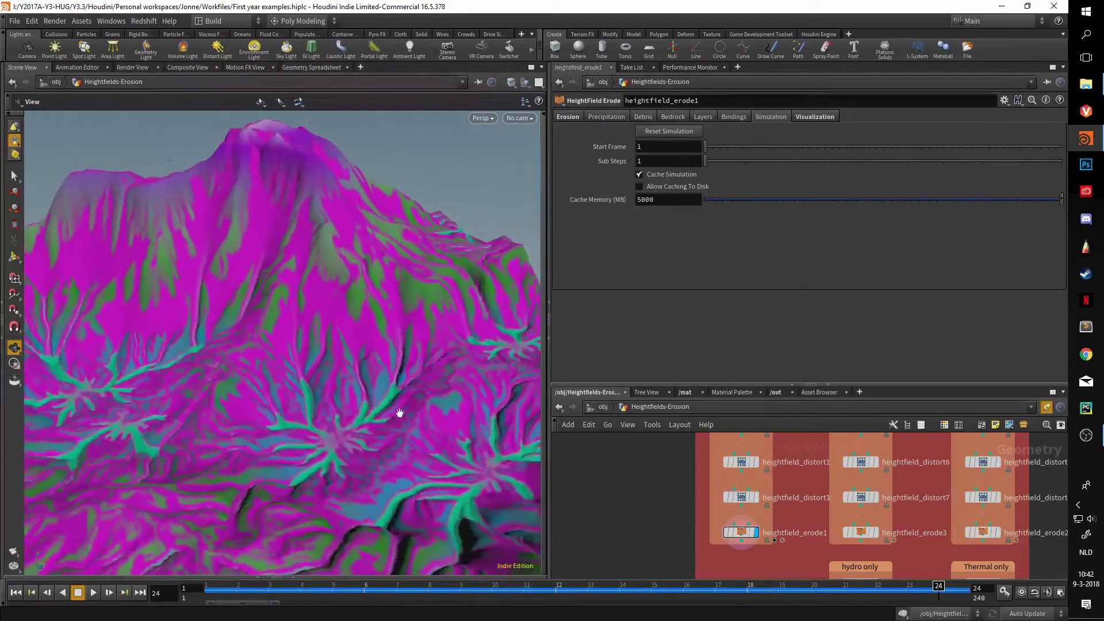
{"action": "left_click_drag", "start_coordinate": [323, 196], "coordinate": [334, 368]}
Look over the Bedrock tab, raise Max Debris Depth to 10, and reset the simulation.
{"action": "left_click", "coordinate": [578, 118]}
{"action": "left_click_drag", "start_coordinate": [441, 224], "coordinate": [420, 274]}
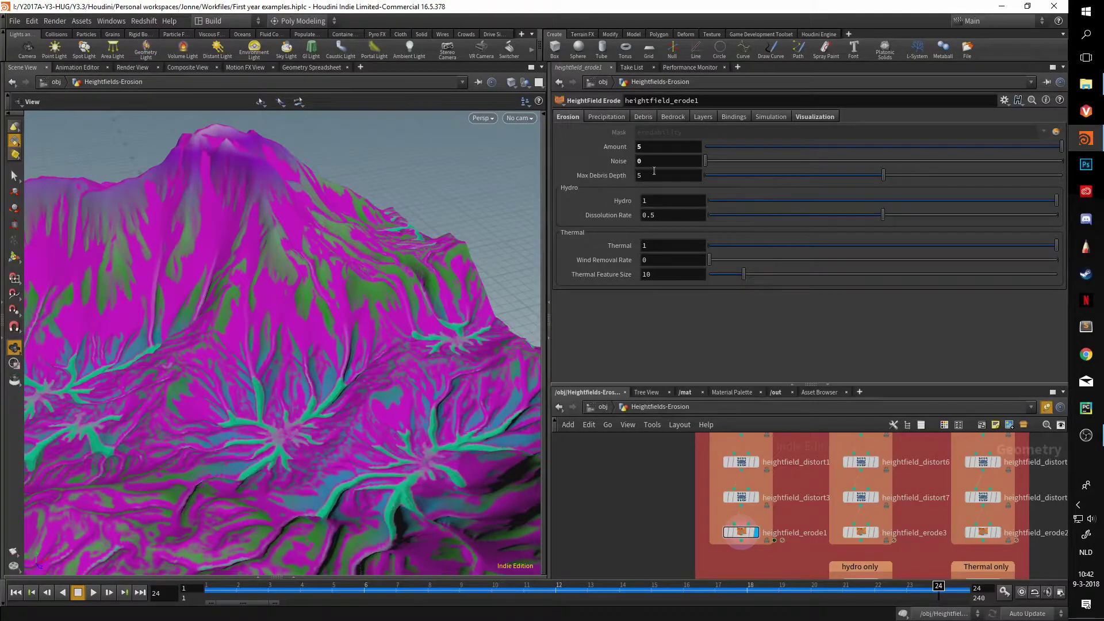
{"action": "left_click", "coordinate": [674, 117]}
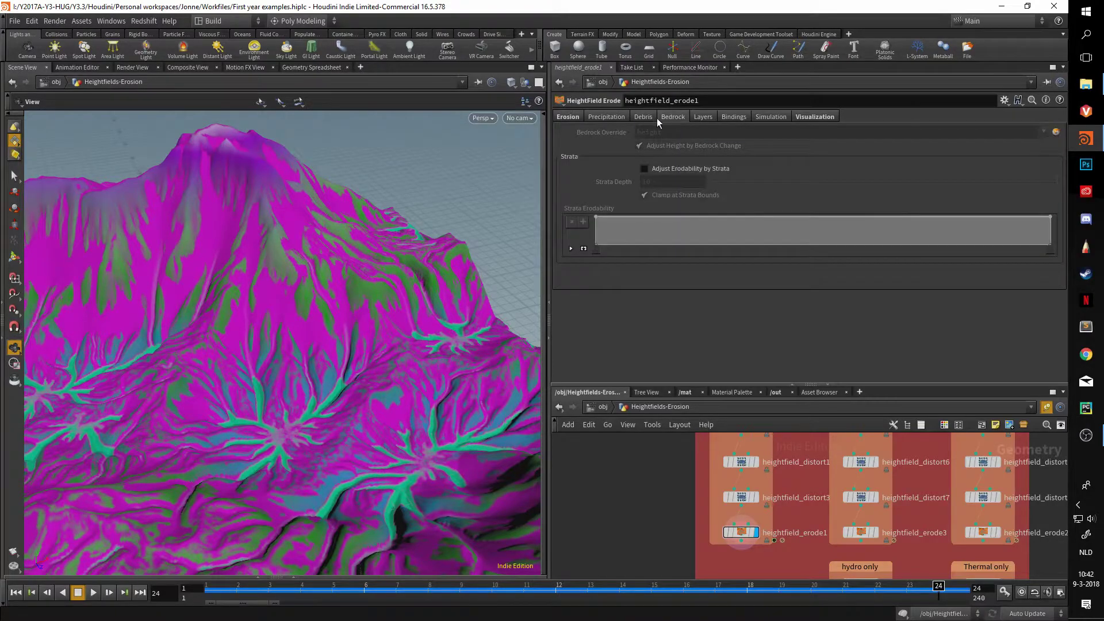
{"action": "left_click", "coordinate": [581, 119]}
{"action": "left_click_drag", "start_coordinate": [453, 207], "coordinate": [299, 270]}
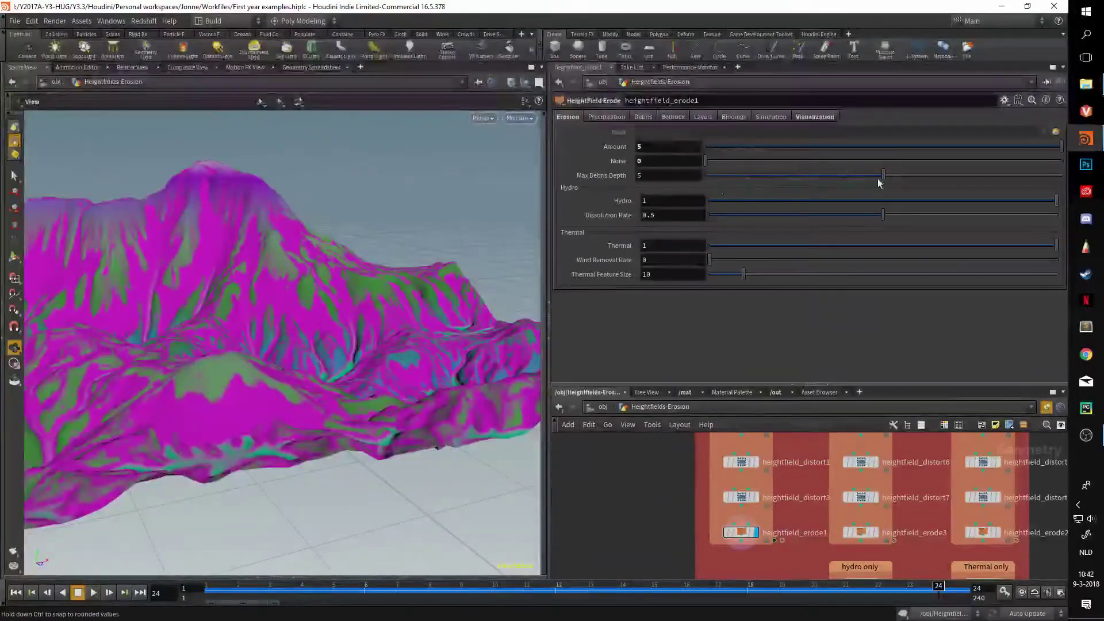
{"action": "left_click_drag", "start_coordinate": [883, 175], "coordinate": [1062, 174]}
{"action": "left_click", "coordinate": [780, 118]}
{"action": "left_click", "coordinate": [675, 132]}
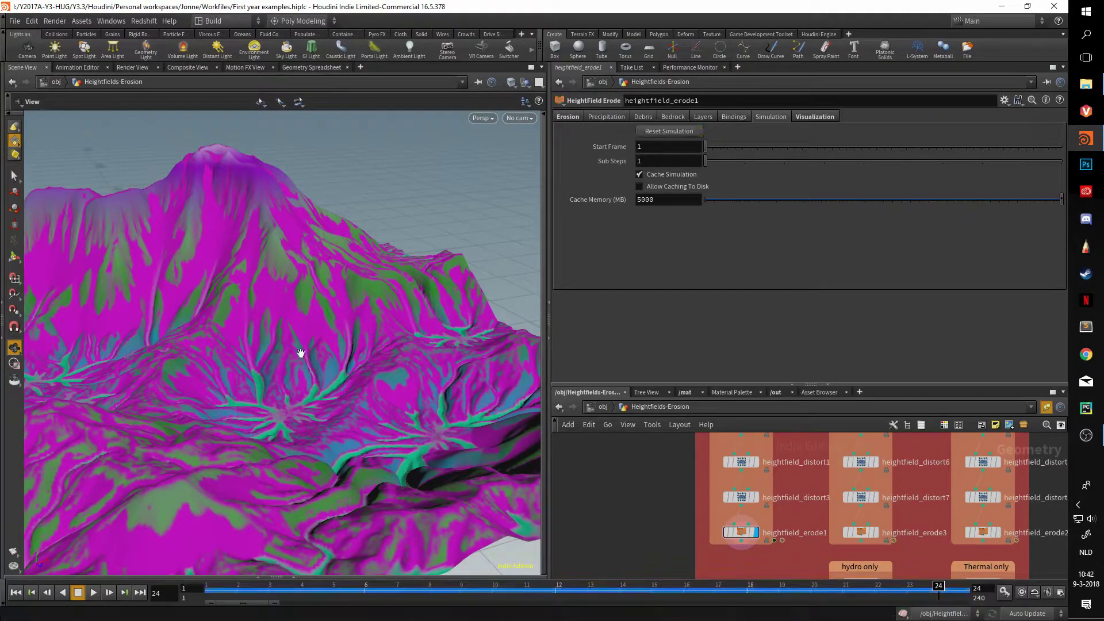
{"action": "left_click_drag", "start_coordinate": [234, 153], "coordinate": [310, 311]}
Reset the erosion simulation and look down at the terrain.
{"action": "left_click", "coordinate": [580, 119]}
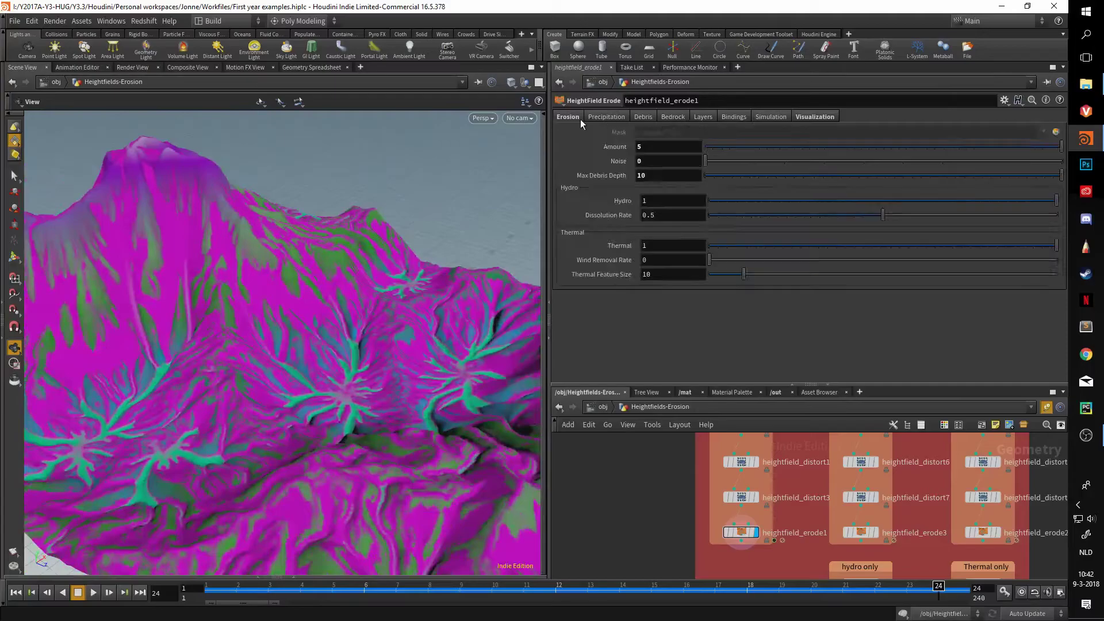
{"action": "left_click", "coordinate": [772, 116]}
{"action": "left_click", "coordinate": [675, 133]}
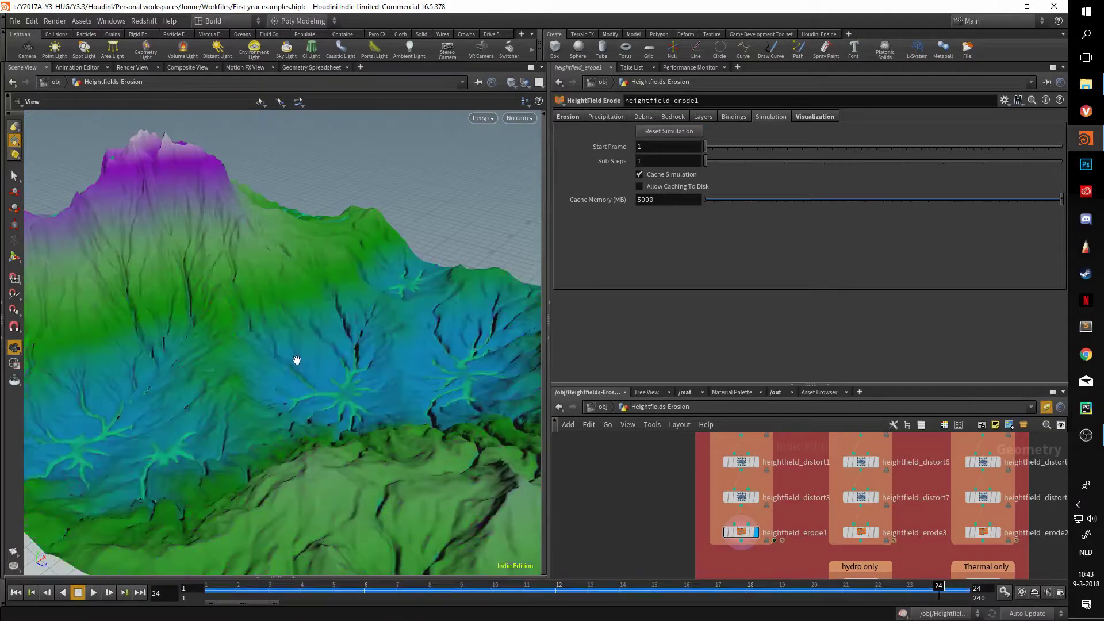
{"action": "left_click_drag", "start_coordinate": [299, 329], "coordinate": [296, 304]}
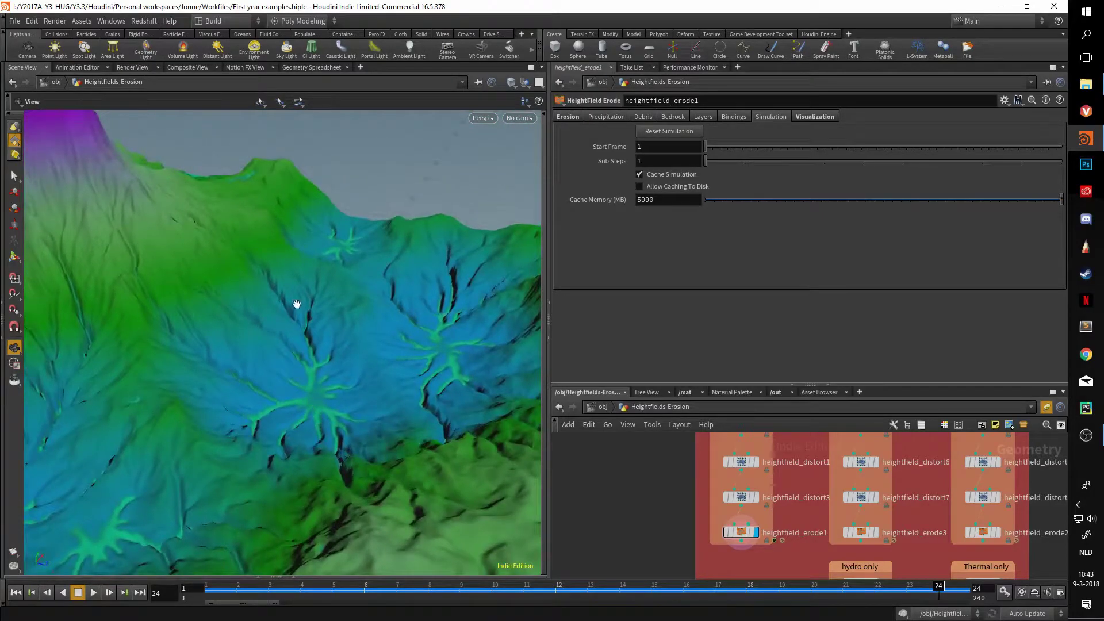
Set Max Debris Depth to 0.1 and view the resulting erosion.
{"action": "left_click", "coordinate": [571, 117]}
{"action": "type", "text": ".1"}
{"action": "key", "text": "Return"}
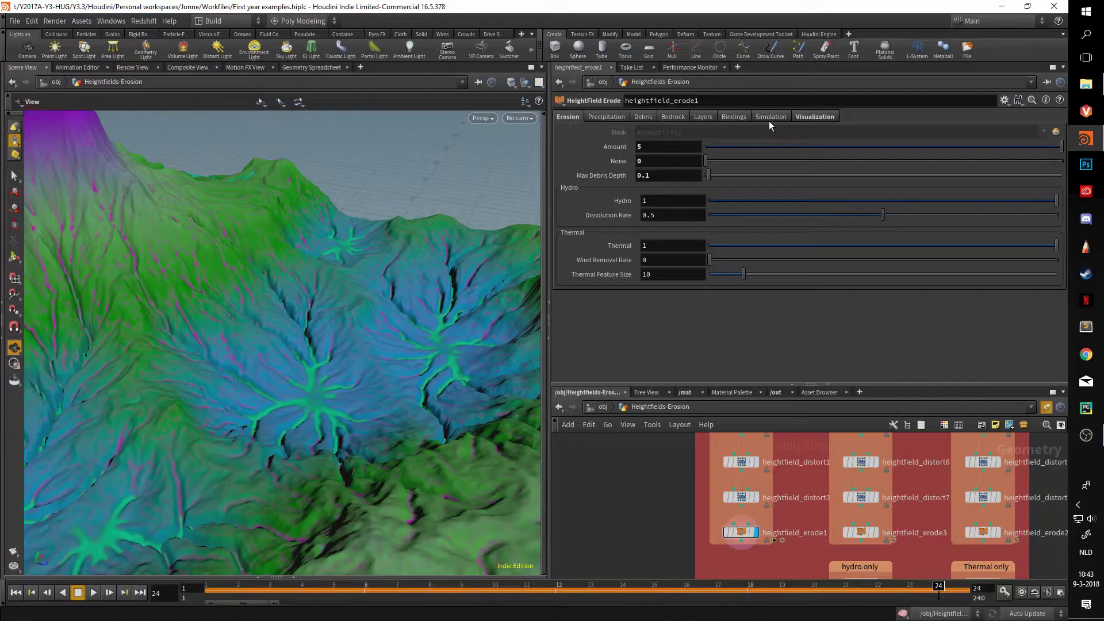
{"action": "left_click", "coordinate": [770, 118]}
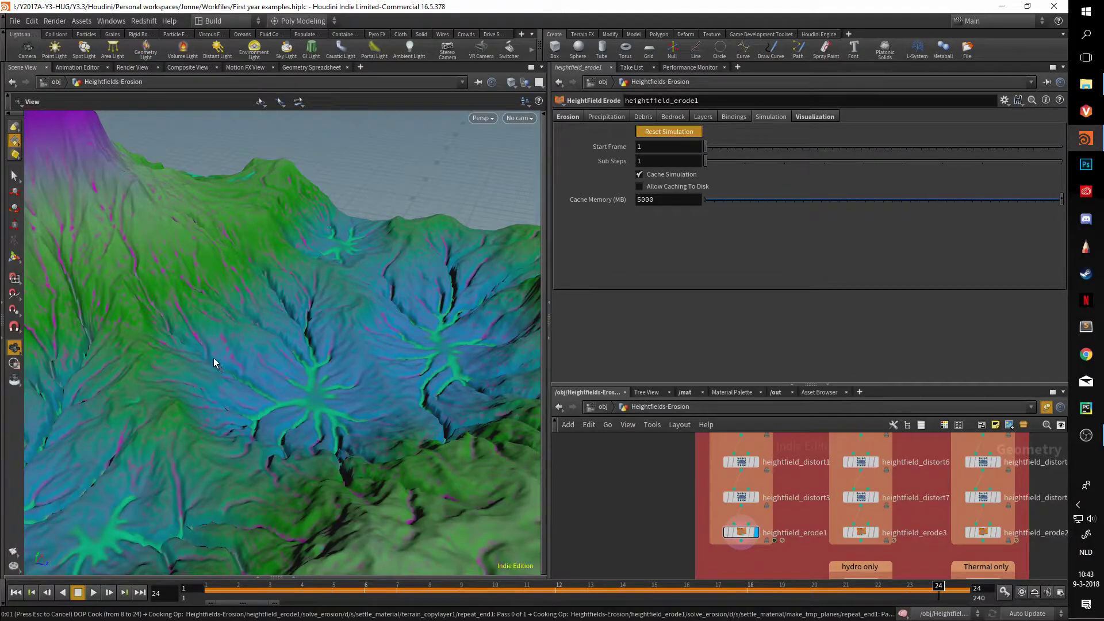
{"action": "left_click_drag", "start_coordinate": [241, 354], "coordinate": [357, 374]}
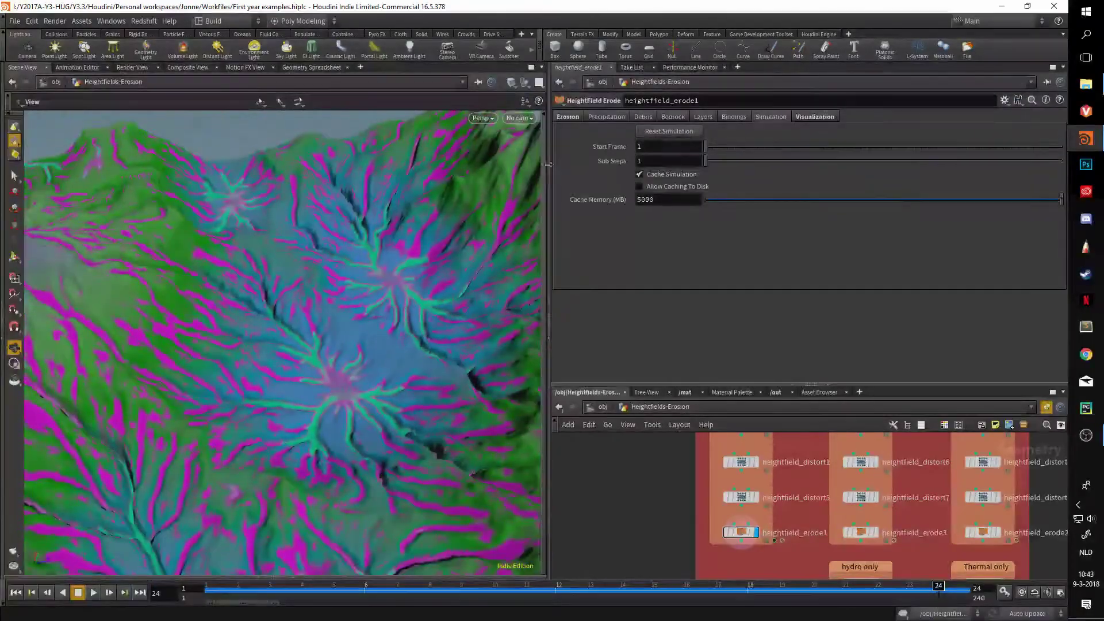
Re-cook from the Simulation tab, return to Erosion, and enlarge the network editor.
{"action": "left_click", "coordinate": [575, 119]}
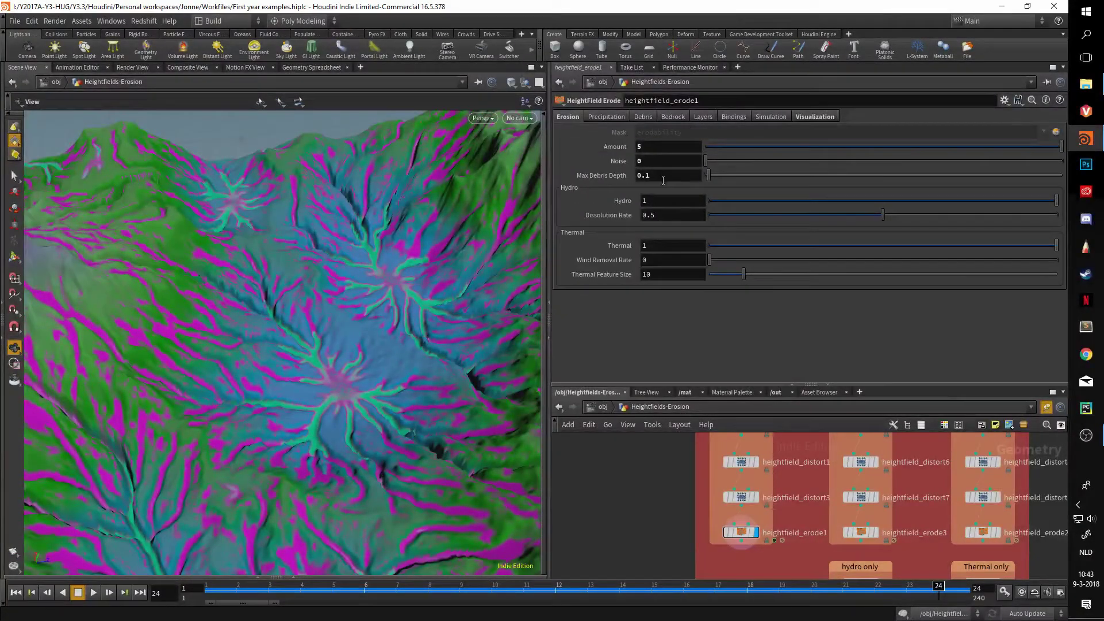
{"action": "left_click", "coordinate": [771, 117]}
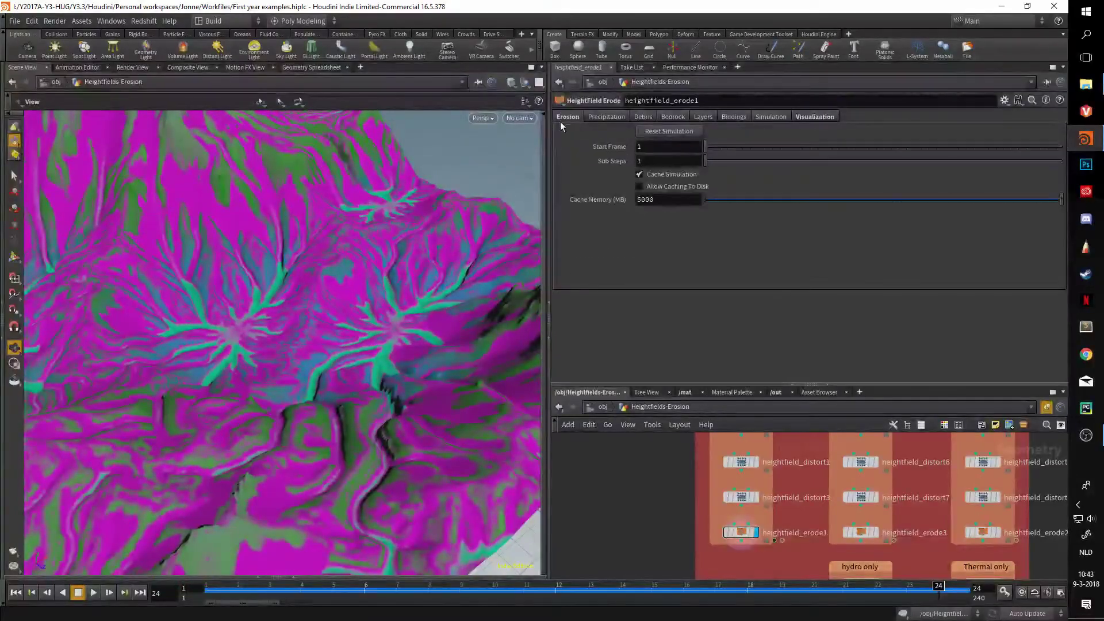
{"action": "left_click", "coordinate": [561, 120]}
{"action": "left_click_drag", "start_coordinate": [802, 384], "coordinate": [810, 309]}
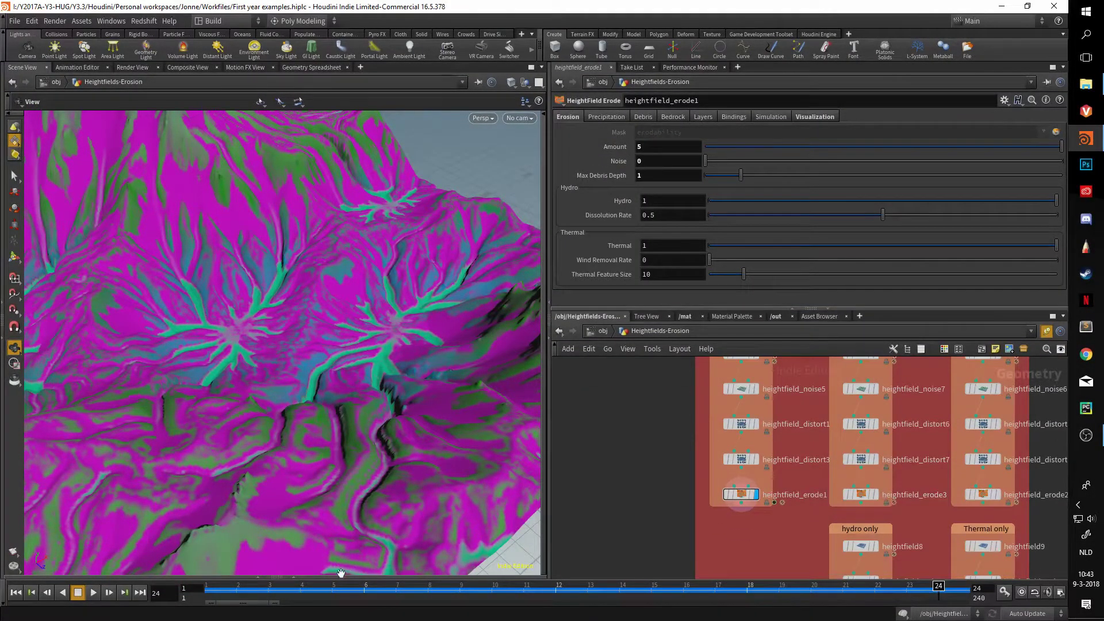
Display heightfield_erode3's result and advance the simulation to inspect its erosion channels close up.
{"action": "left_click_drag", "start_coordinate": [248, 596], "coordinate": [123, 589]}
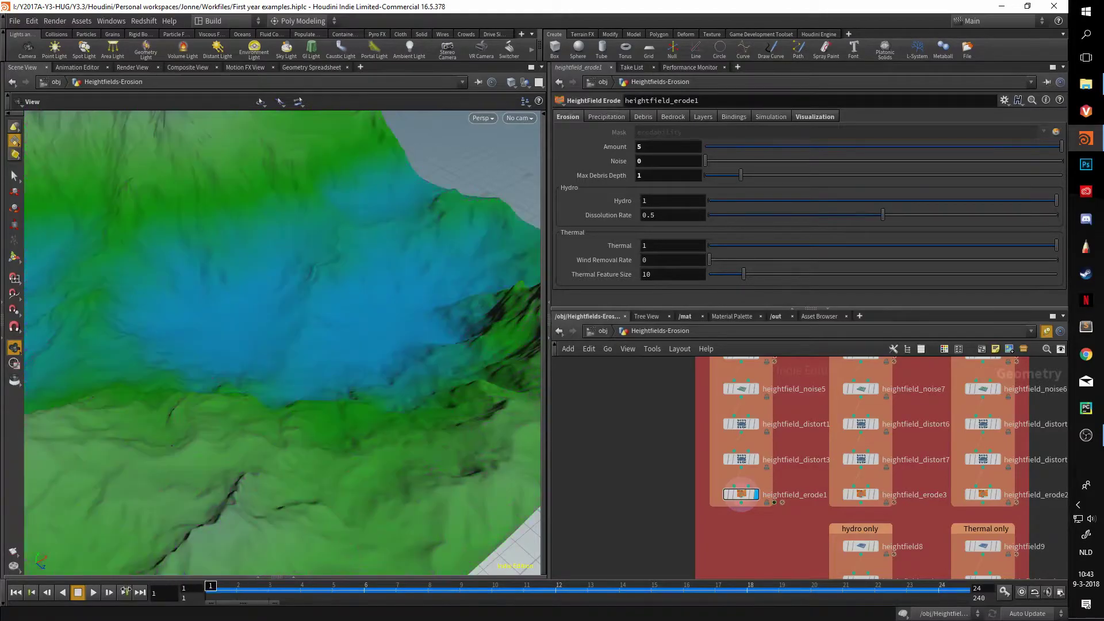
{"action": "left_click", "coordinate": [876, 497]}
{"action": "left_click_drag", "start_coordinate": [414, 365], "coordinate": [357, 409]}
{"action": "left_click", "coordinate": [860, 494]}
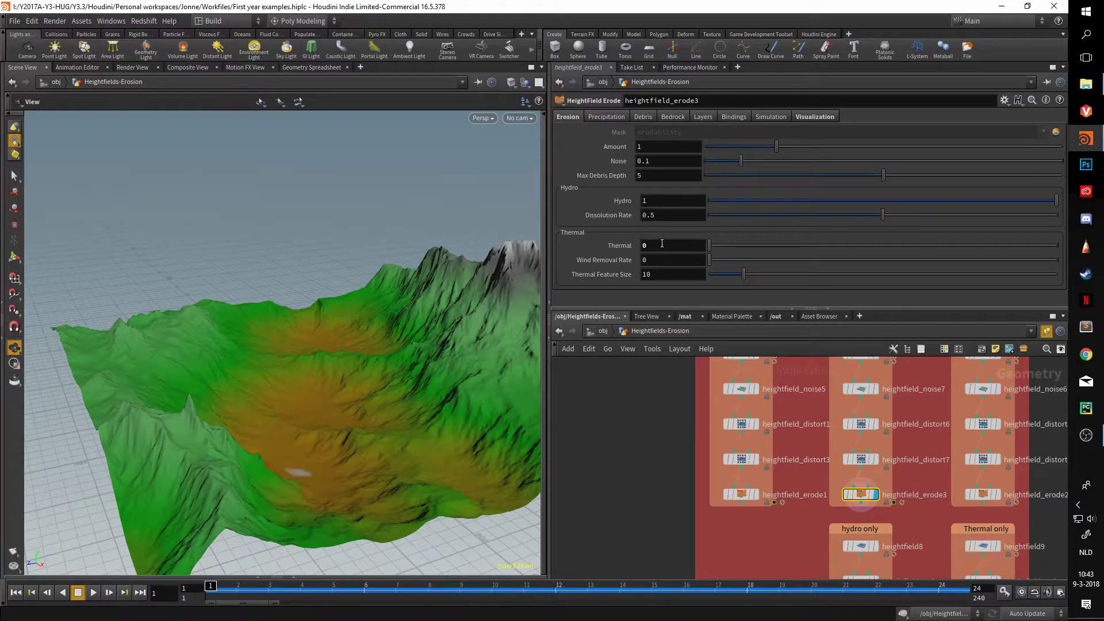
{"action": "left_click_drag", "start_coordinate": [236, 587], "coordinate": [989, 584]}
{"action": "left_click_drag", "start_coordinate": [404, 402], "coordinate": [495, 431]}
{"action": "scroll", "coordinate": [347, 388], "scroll_direction": "up", "scroll_amount": 5}
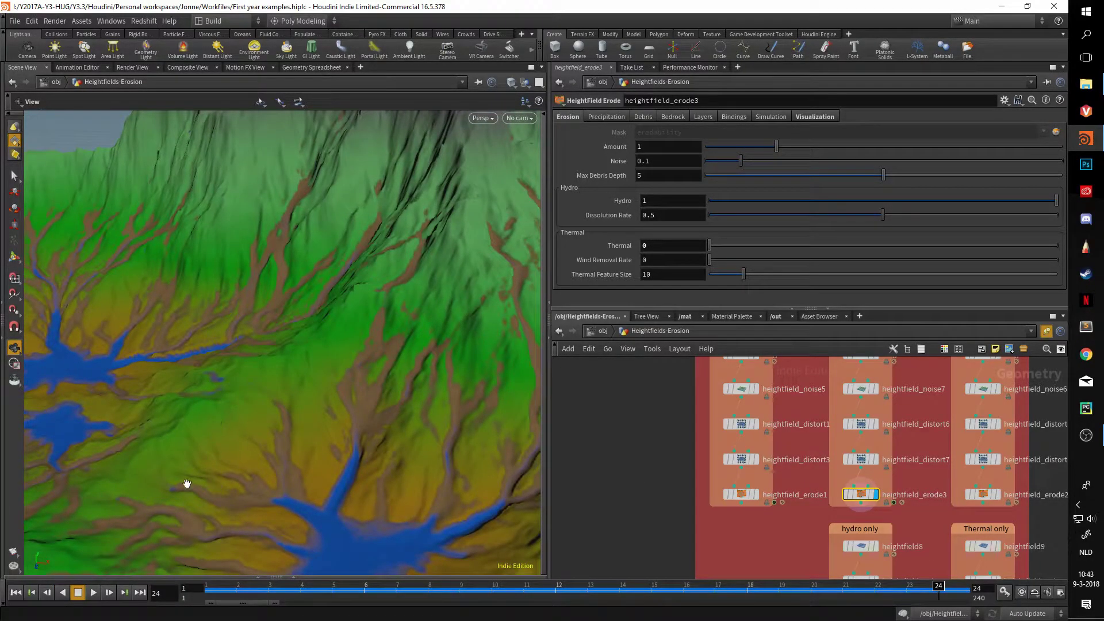
{"action": "left_click_drag", "start_coordinate": [347, 468], "coordinate": [380, 306]}
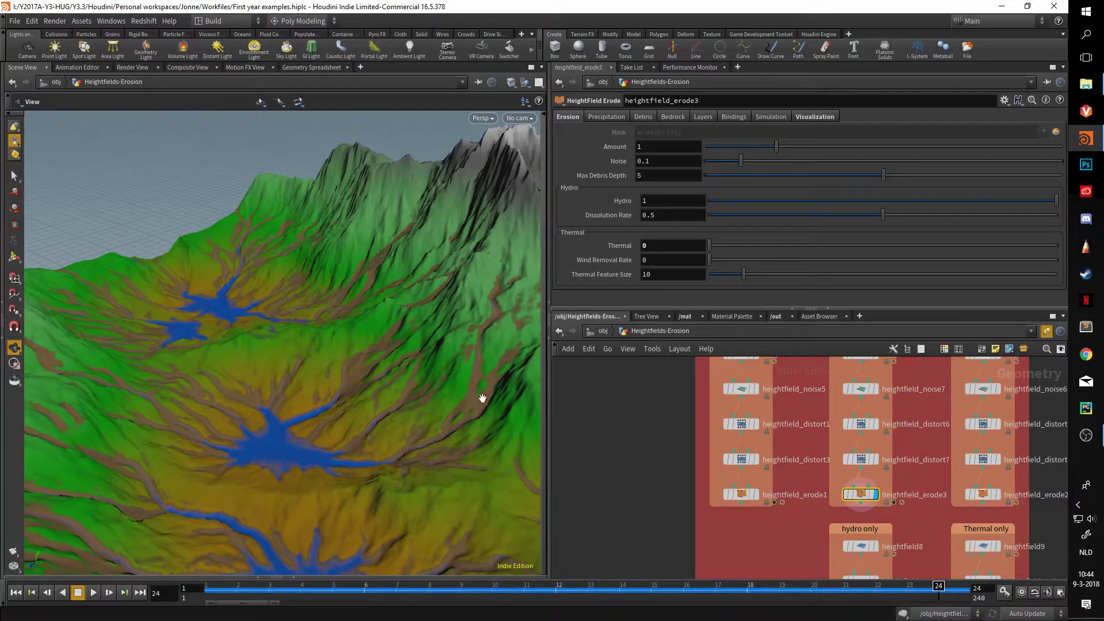
{"action": "left_click_drag", "start_coordinate": [509, 263], "coordinate": [370, 283]}
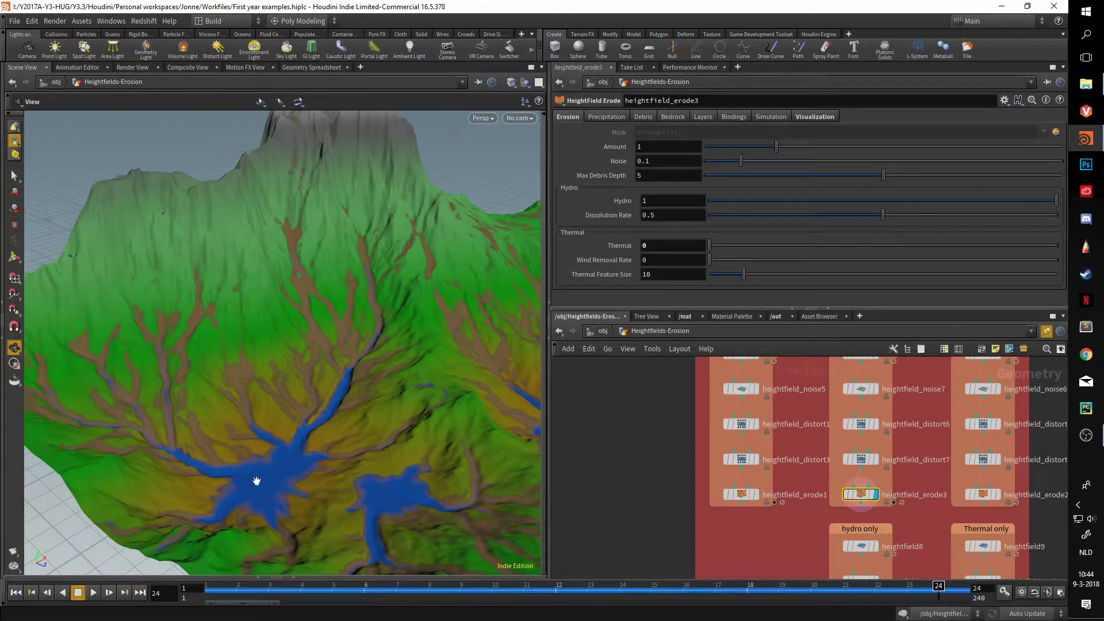
Lower heightfield_erode3's Hydro to 0.301, re-simulate, then display heightfield_erode4.
{"action": "middle_click_drag", "start_coordinate": [815, 541], "coordinate": [774, 402]}
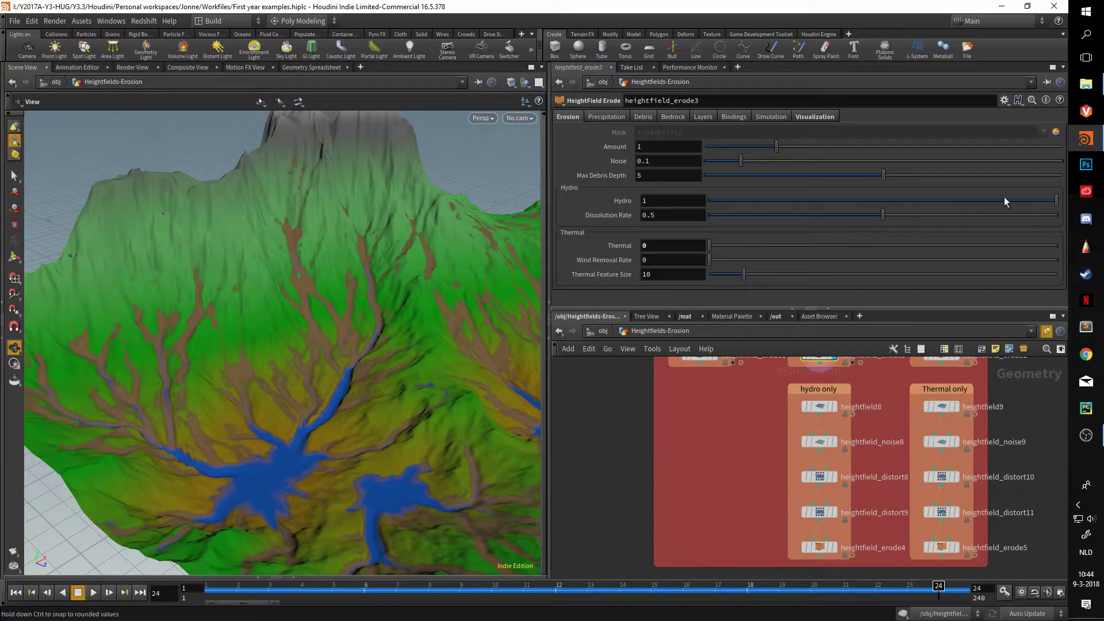
{"action": "left_click_drag", "start_coordinate": [998, 205], "coordinate": [859, 196]}
{"action": "left_click_drag", "start_coordinate": [815, 197], "coordinate": [814, 200]}
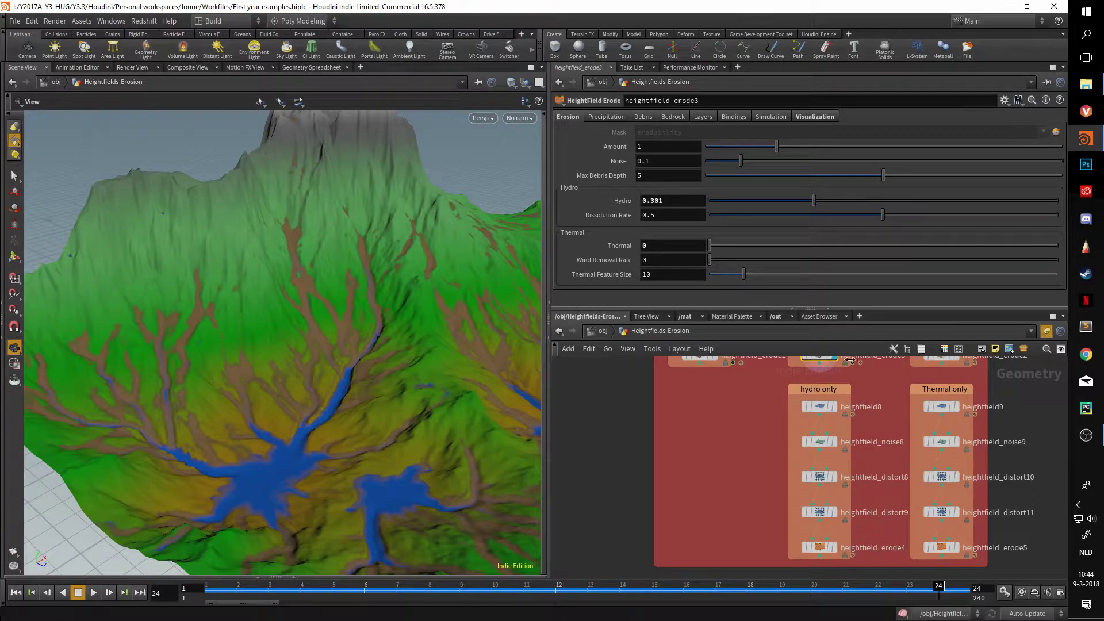
{"action": "middle_click_drag", "start_coordinate": [871, 372], "coordinate": [876, 476]}
{"action": "left_click", "coordinate": [773, 117]}
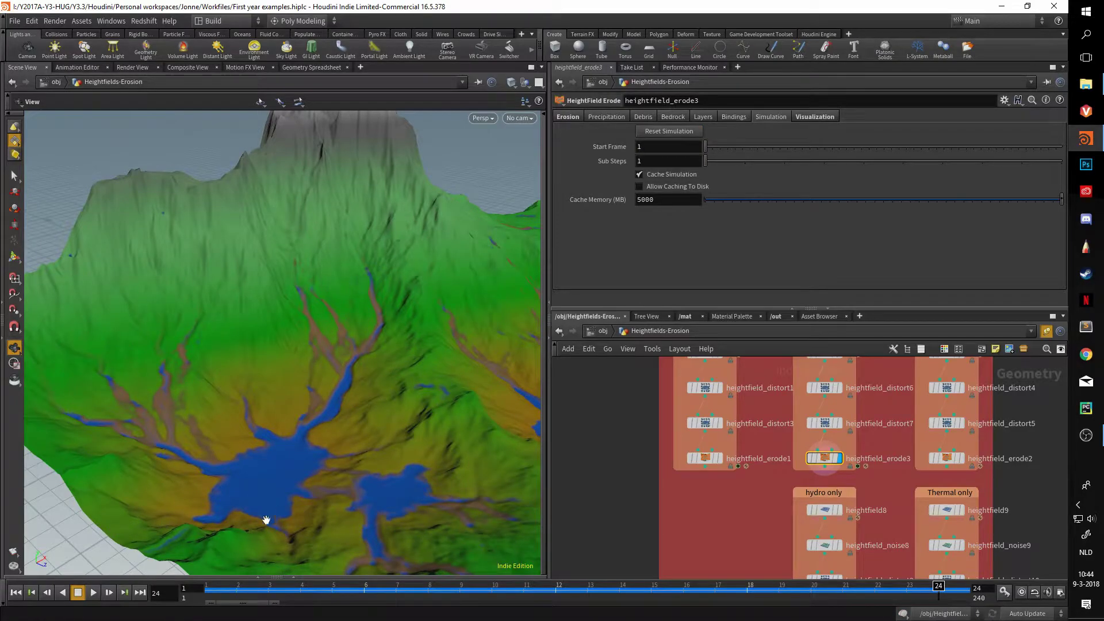
{"action": "left_click", "coordinate": [565, 116]}
{"action": "middle_click_drag", "start_coordinate": [887, 559], "coordinate": [846, 460]}
{"action": "left_click", "coordinate": [787, 553]}
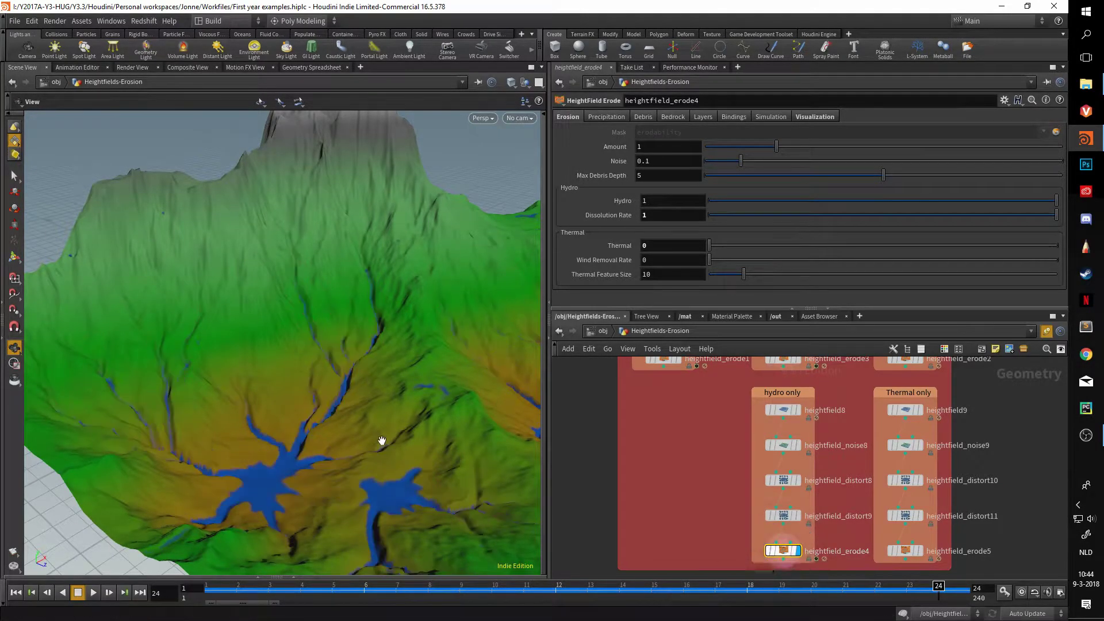
Check heightfield_erode4's precipitation settings while orbiting to a higher view of the slope.
{"action": "left_click_drag", "start_coordinate": [348, 437], "coordinate": [343, 470]}
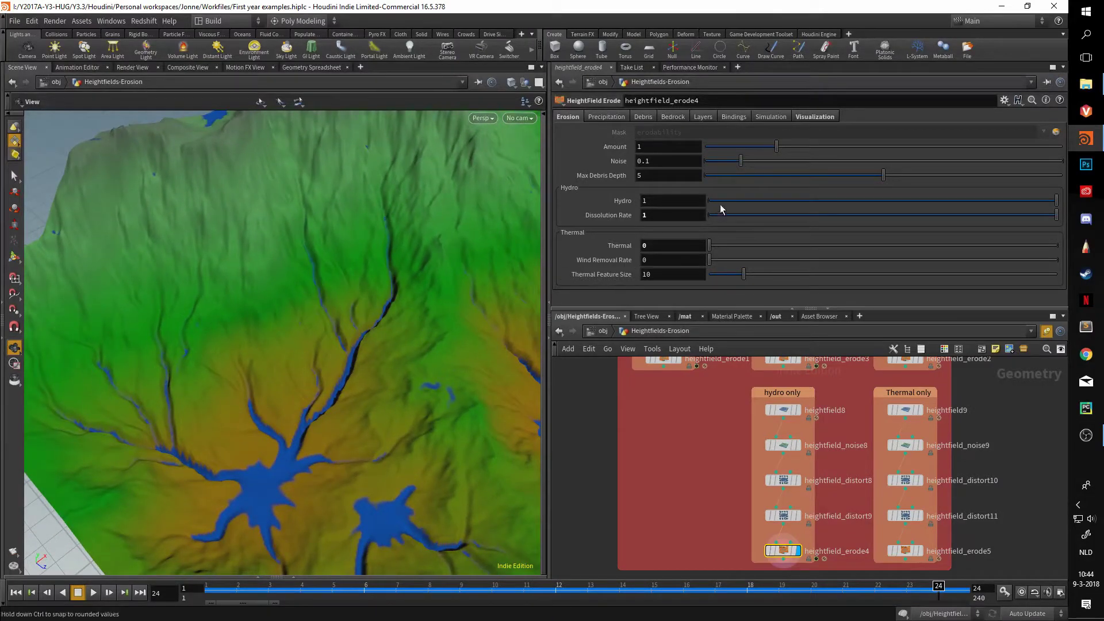
{"action": "left_click", "coordinate": [619, 117]}
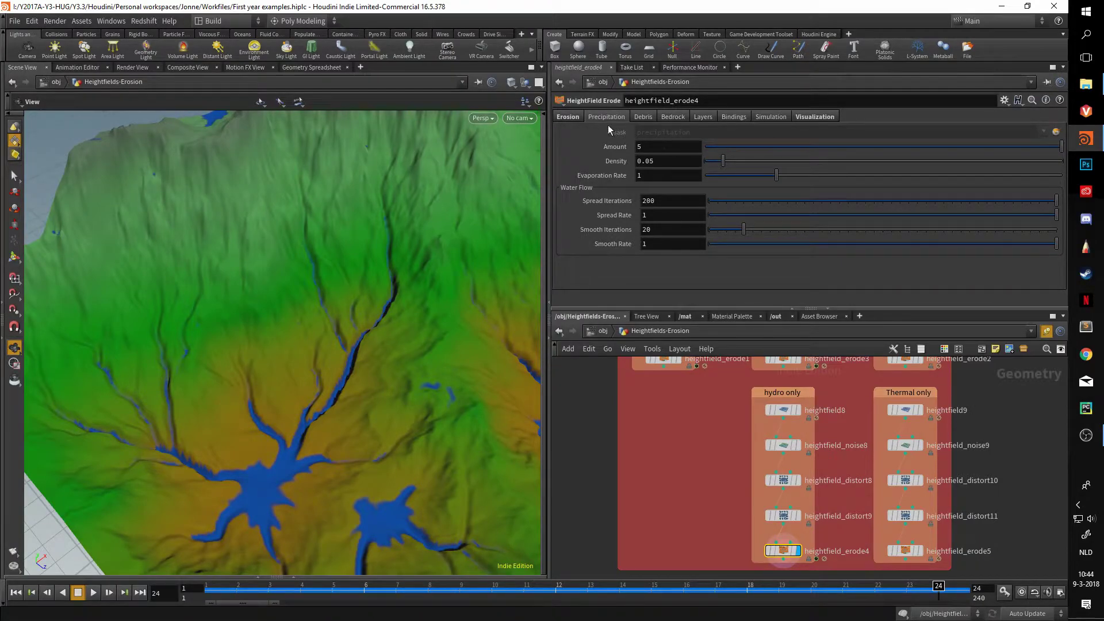
{"action": "left_click", "coordinate": [566, 117]}
{"action": "left_click_drag", "start_coordinate": [433, 356], "coordinate": [406, 322]}
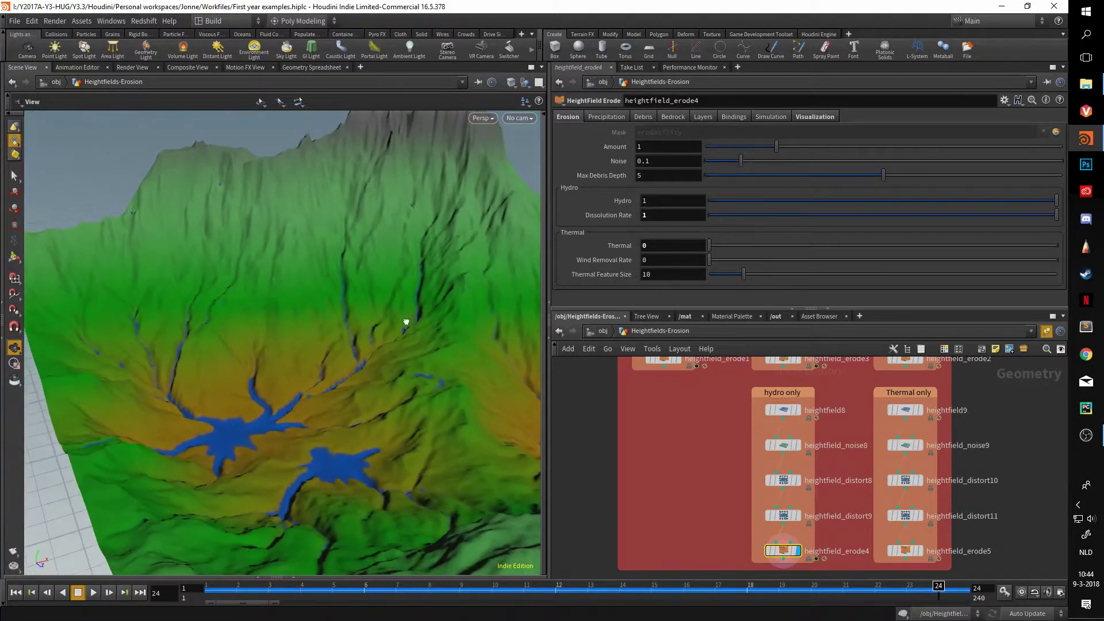
{"action": "left_click_drag", "start_coordinate": [317, 374], "coordinate": [346, 369]}
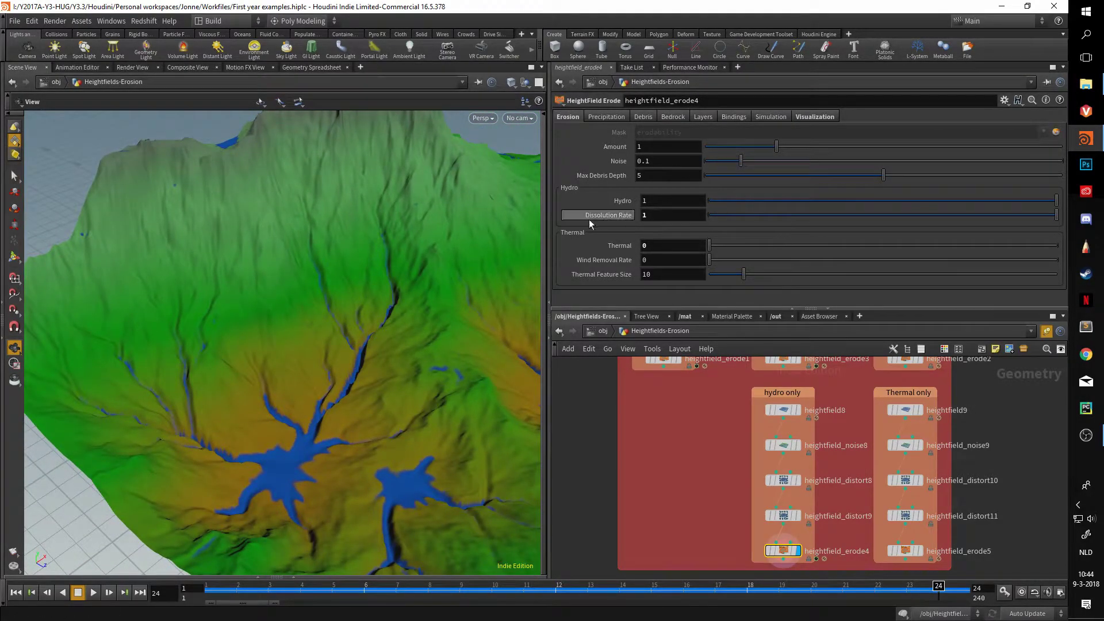
{"action": "left_click", "coordinate": [623, 118]}
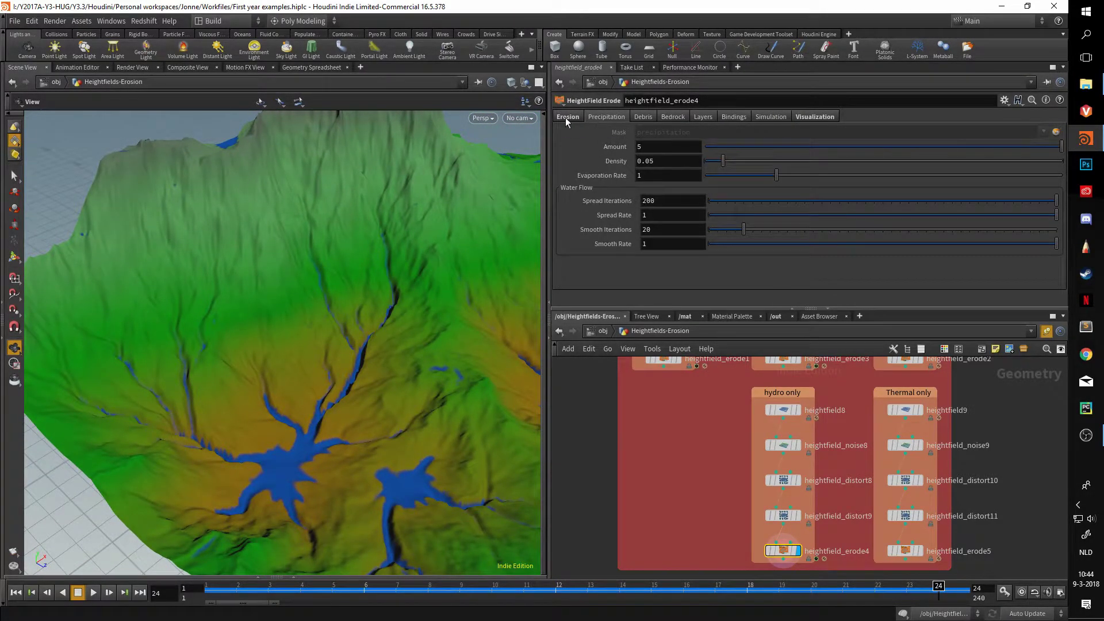
{"action": "left_click", "coordinate": [567, 117]}
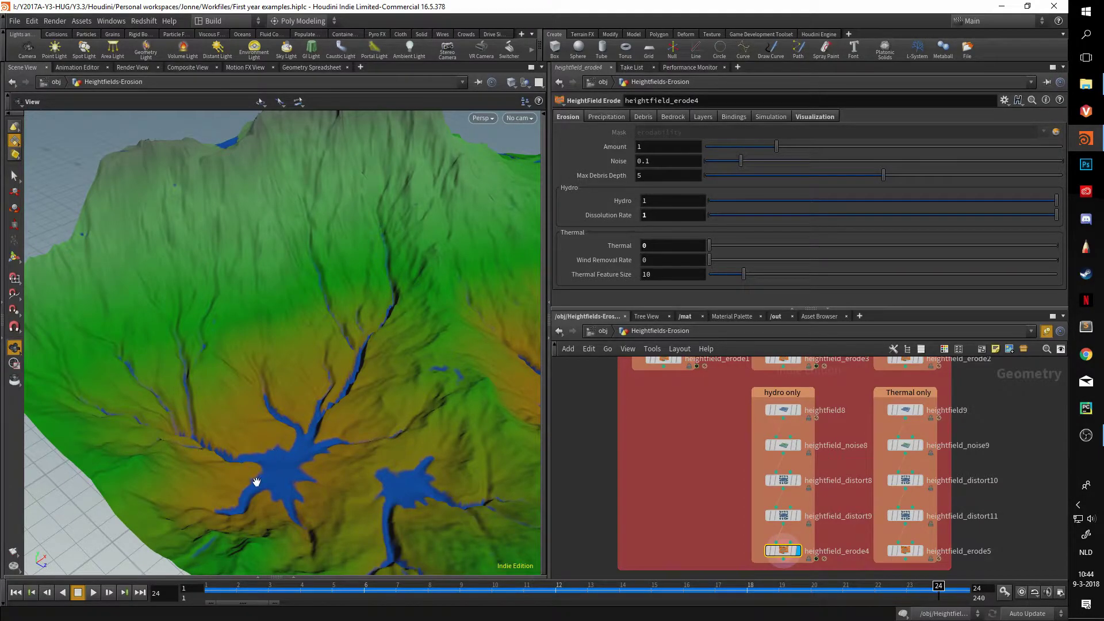
Drop heightfield_erode4's Dissolution Rate to 0.007 and re-simulate, viewing the two lakes.
{"action": "left_click", "coordinate": [715, 216]}
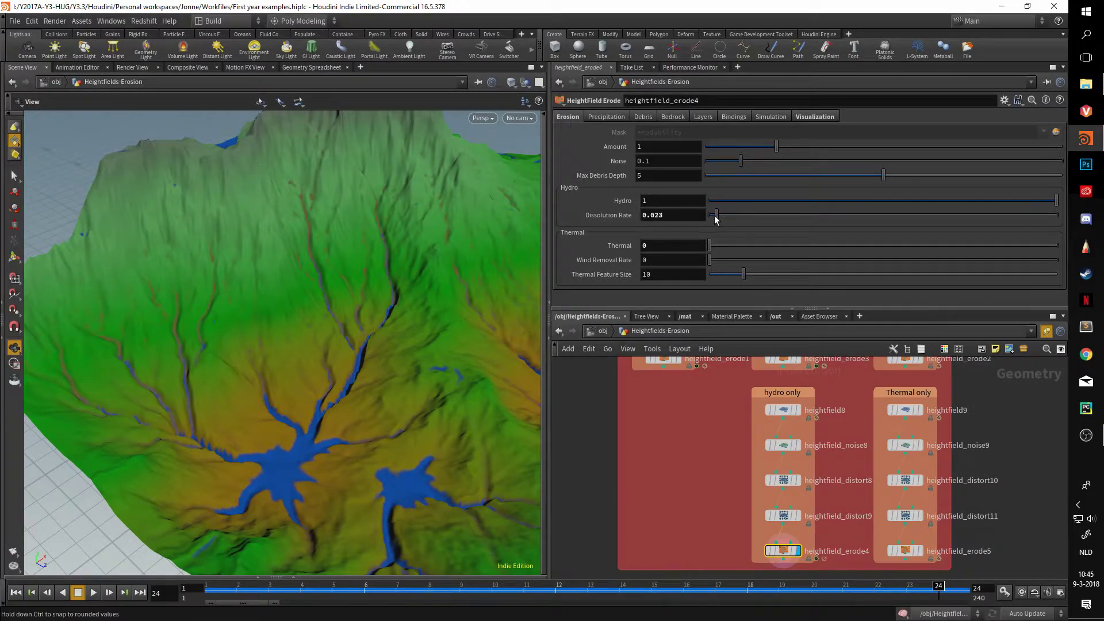
{"action": "left_click", "coordinate": [759, 119]}
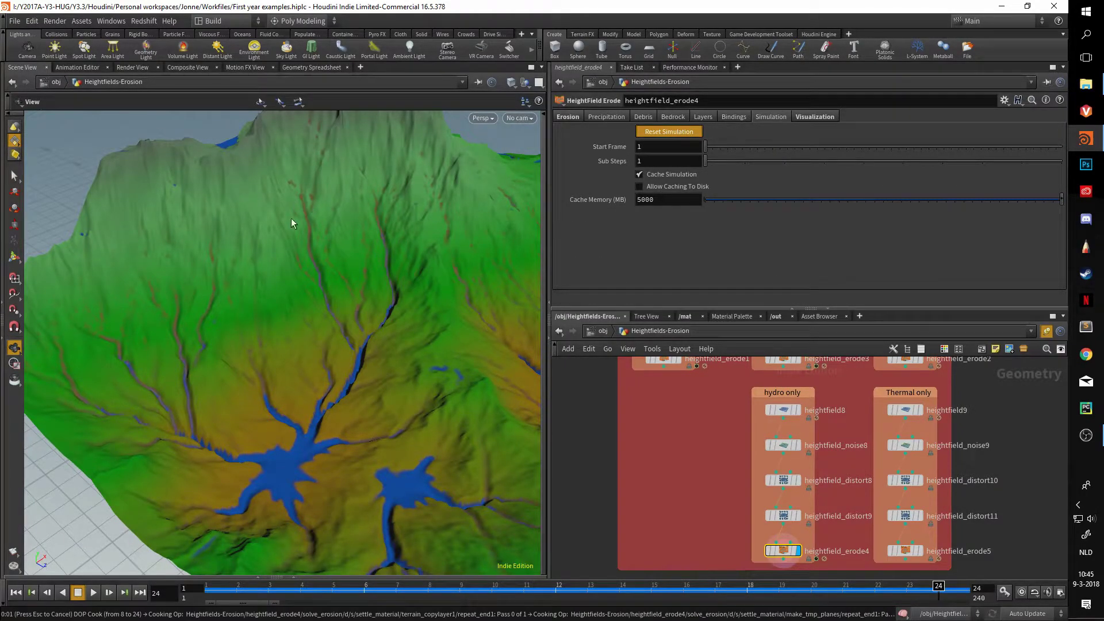
{"action": "left_click_drag", "start_coordinate": [269, 419], "coordinate": [338, 244]}
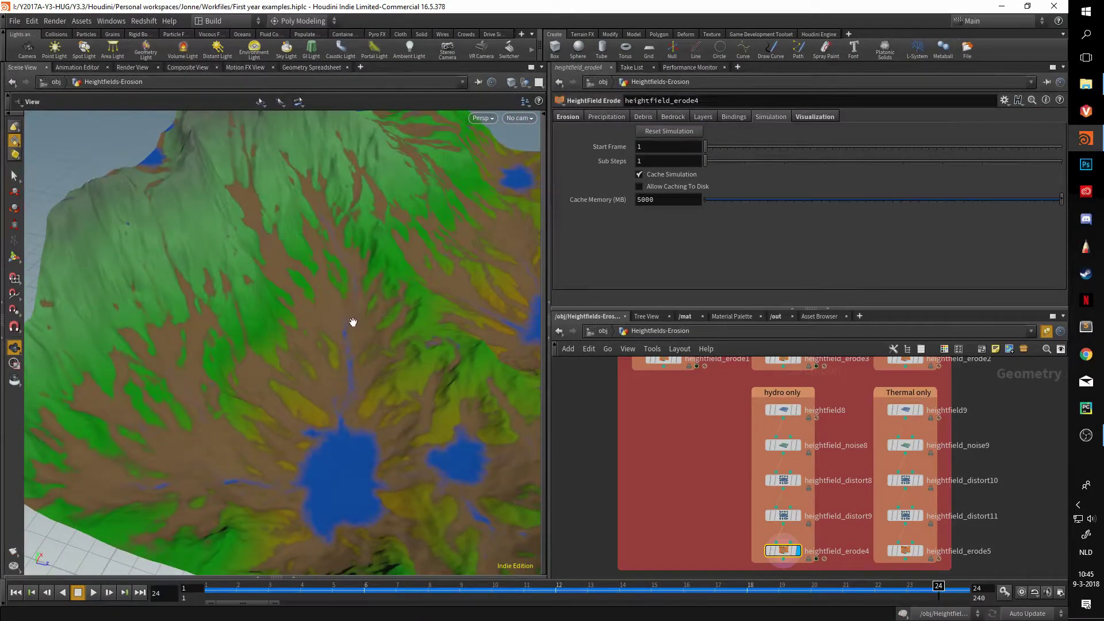
{"action": "scroll", "coordinate": [574, 141], "scroll_direction": "down", "scroll_amount": 3}
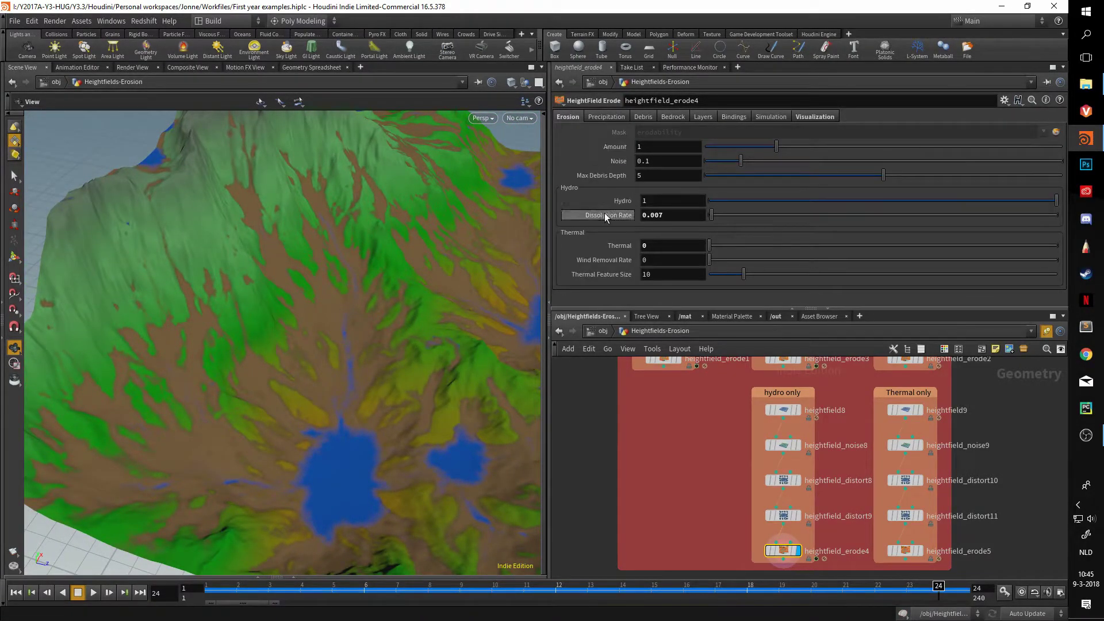
{"action": "mouse_move", "coordinate": [604, 217]}
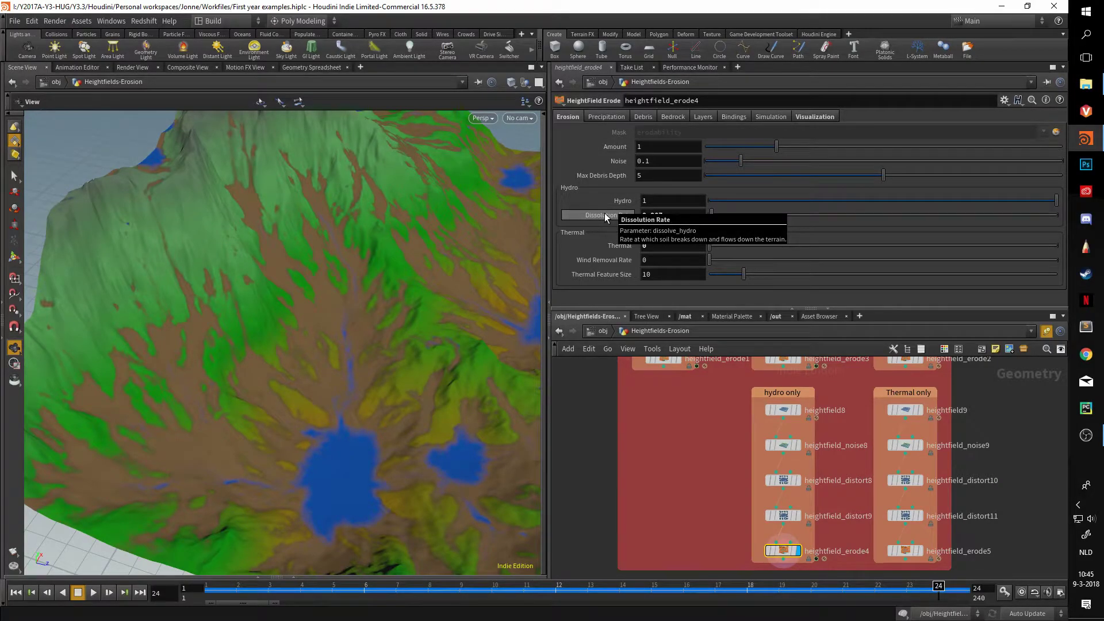
{"action": "left_click_drag", "start_coordinate": [303, 283], "coordinate": [290, 367]}
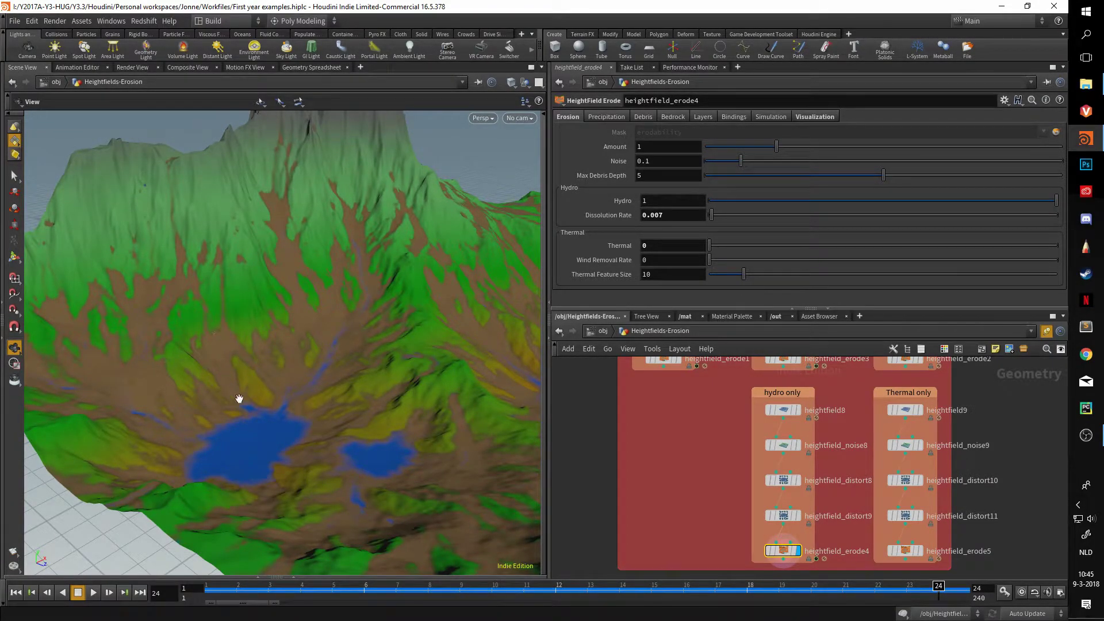
{"action": "middle_click_drag", "start_coordinate": [691, 433], "coordinate": [596, 570]}
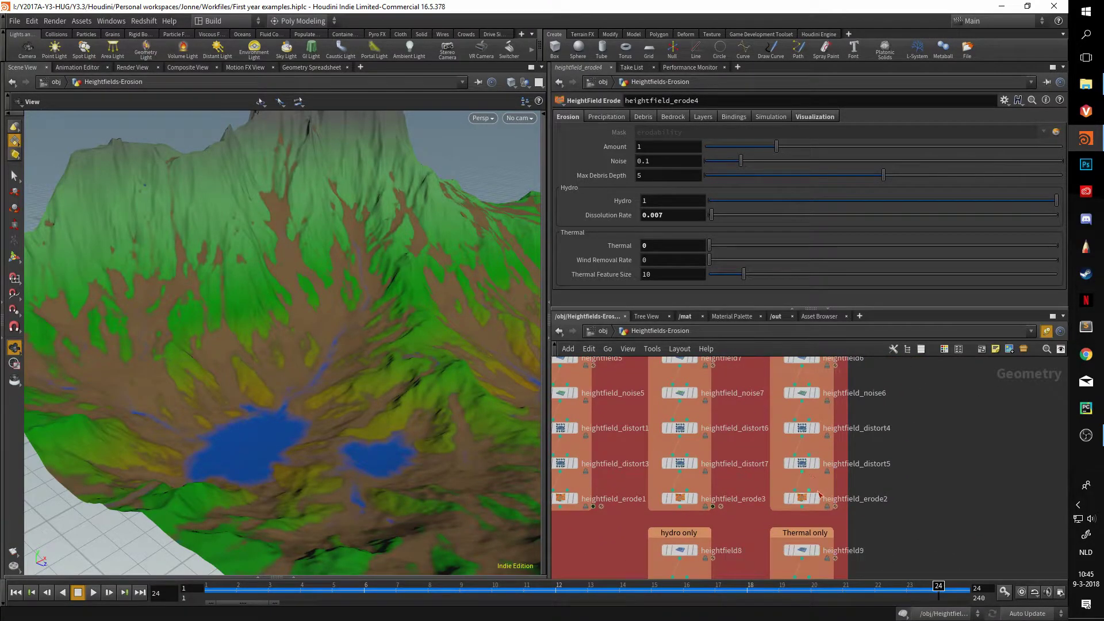
Display heightfield_erode2's result and orbit out to see the peaks and whole terrain.
{"action": "mouse_move", "coordinate": [798, 503]}
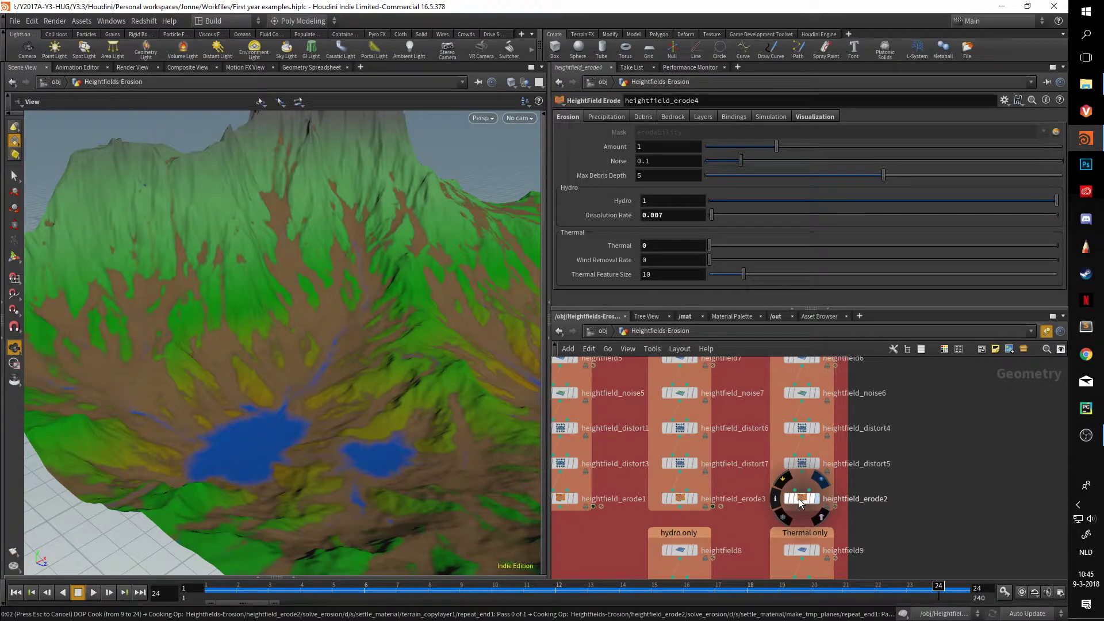
{"action": "left_click_drag", "start_coordinate": [418, 287], "coordinate": [345, 271]}
{"action": "middle_click_drag", "start_coordinate": [345, 271], "coordinate": [293, 354]}
{"action": "left_click_drag", "start_coordinate": [294, 353], "coordinate": [328, 313]}
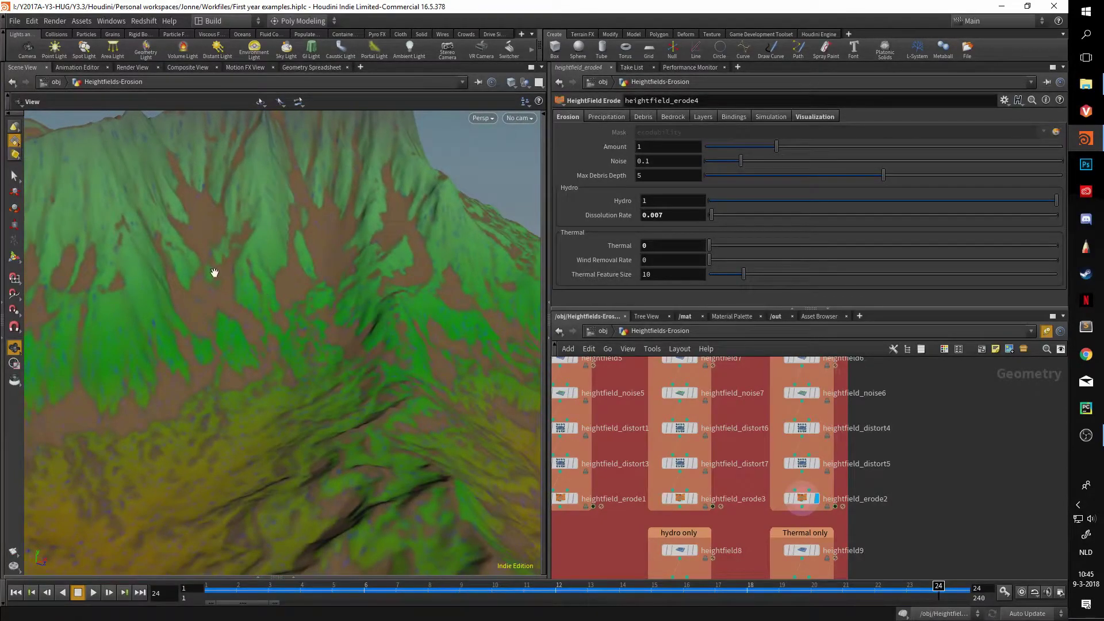
{"action": "left_click_drag", "start_coordinate": [412, 219], "coordinate": [372, 349]}
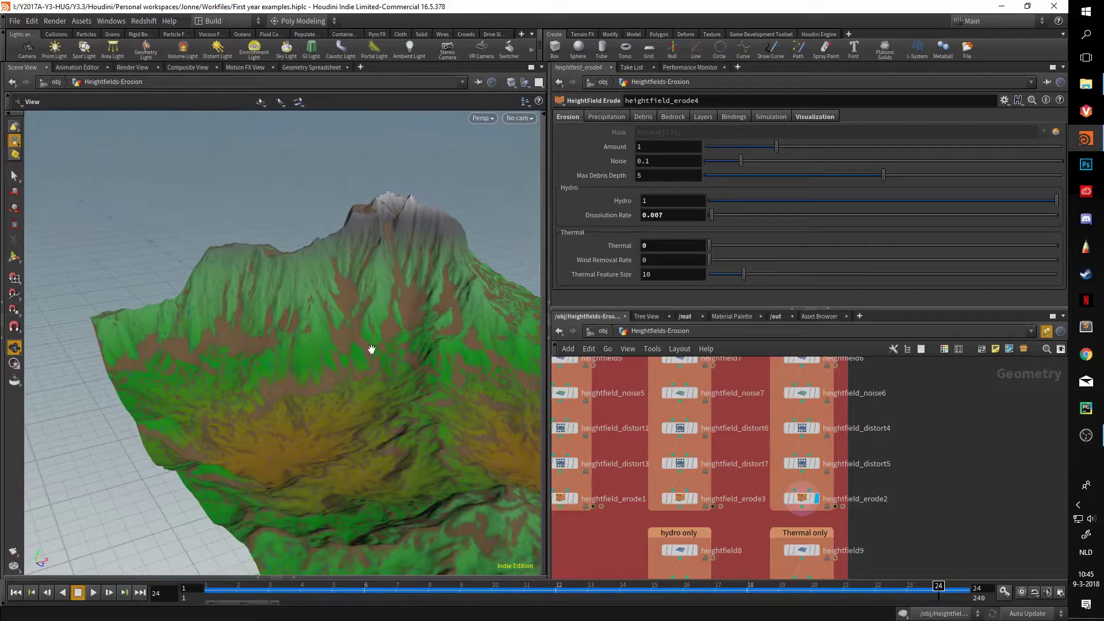
Set heightfield_erode2's Thermal to 1, inspect the eroded slope close up, and rewind.
{"action": "left_click", "coordinate": [800, 499]}
{"action": "type", "text": "1"}
{"action": "key", "text": "Return"}
{"action": "left_click_drag", "start_coordinate": [404, 383], "coordinate": [208, 350]}
{"action": "left_click_drag", "start_coordinate": [419, 277], "coordinate": [350, 278]}
{"action": "left_click_drag", "start_coordinate": [334, 396], "coordinate": [347, 346]}
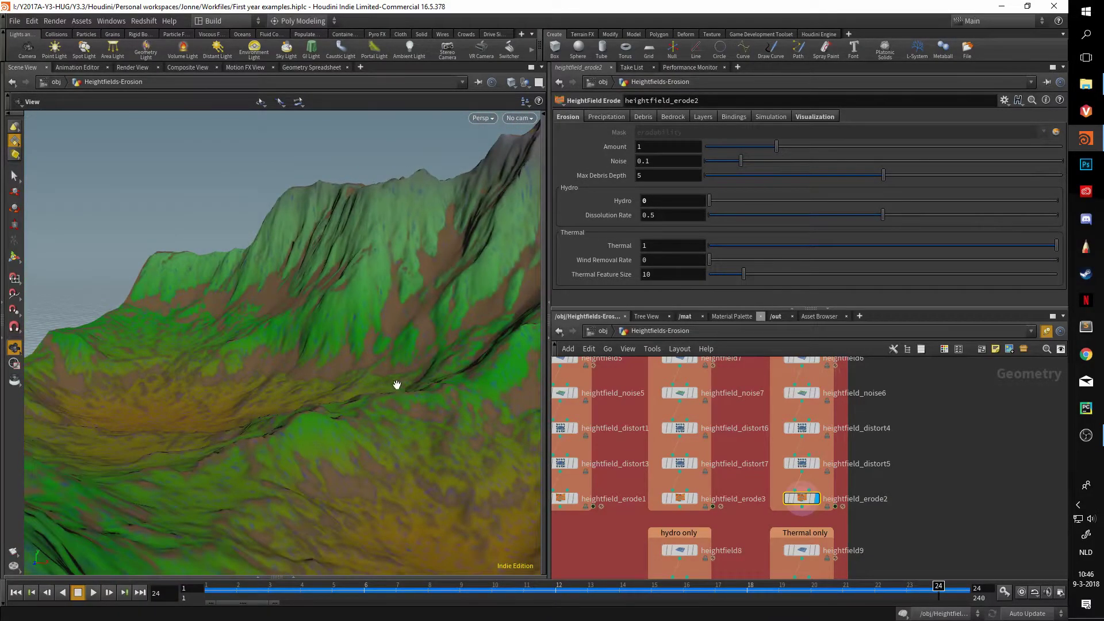
{"action": "left_click_drag", "start_coordinate": [381, 427], "coordinate": [422, 410]}
{"action": "left_click_drag", "start_coordinate": [934, 601], "coordinate": [1073, 533]}
{"action": "middle_click_drag", "start_coordinate": [968, 462], "coordinate": [974, 320]}
Display and select heightfield_erode5 (Thermal Feature Size 100), viewing the mountain from several angles.
{"action": "left_click", "coordinate": [809, 551]}
{"action": "left_click", "coordinate": [810, 550]}
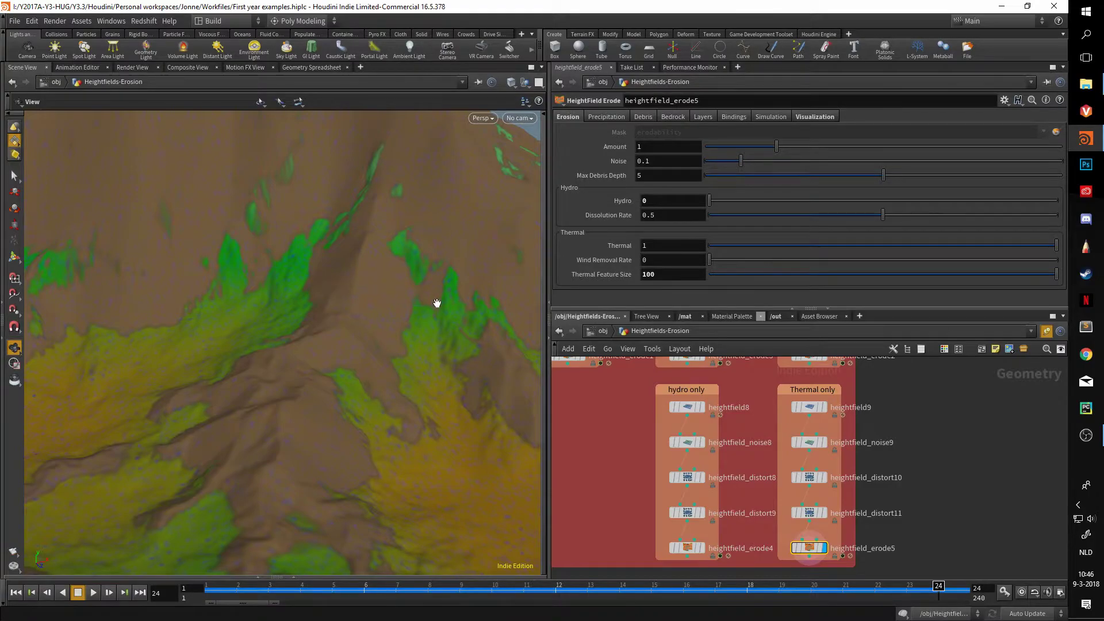
{"action": "right_click_drag", "start_coordinate": [437, 303], "coordinate": [357, 293]}
{"action": "left_click_drag", "start_coordinate": [369, 307], "coordinate": [305, 347]}
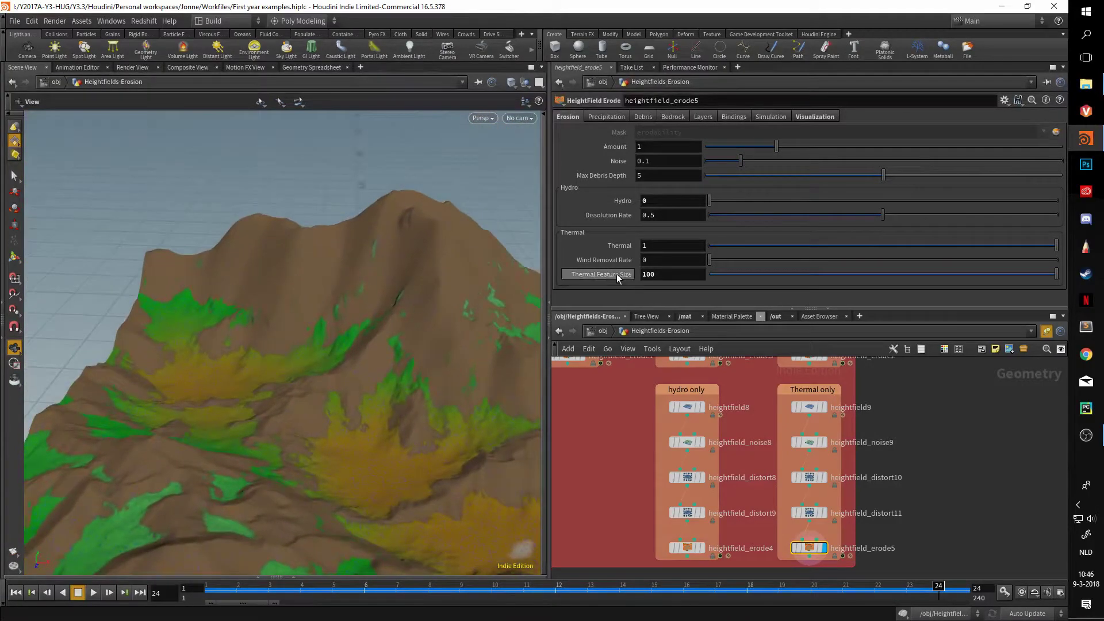
{"action": "left_click_drag", "start_coordinate": [350, 380], "coordinate": [332, 370]}
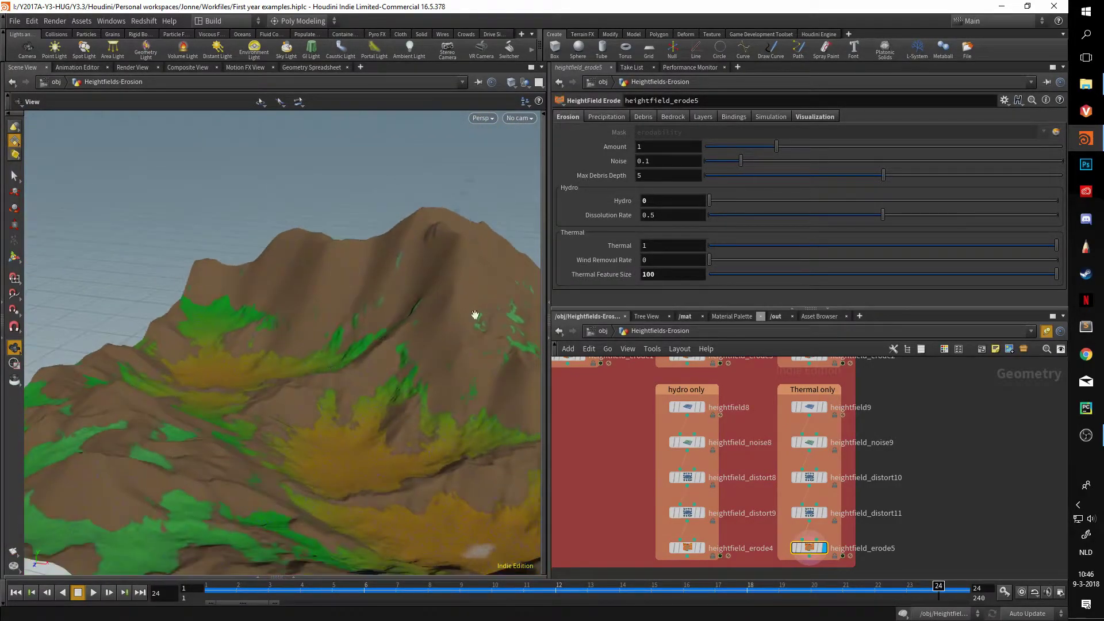
{"action": "left_click_drag", "start_coordinate": [420, 348], "coordinate": [441, 365]}
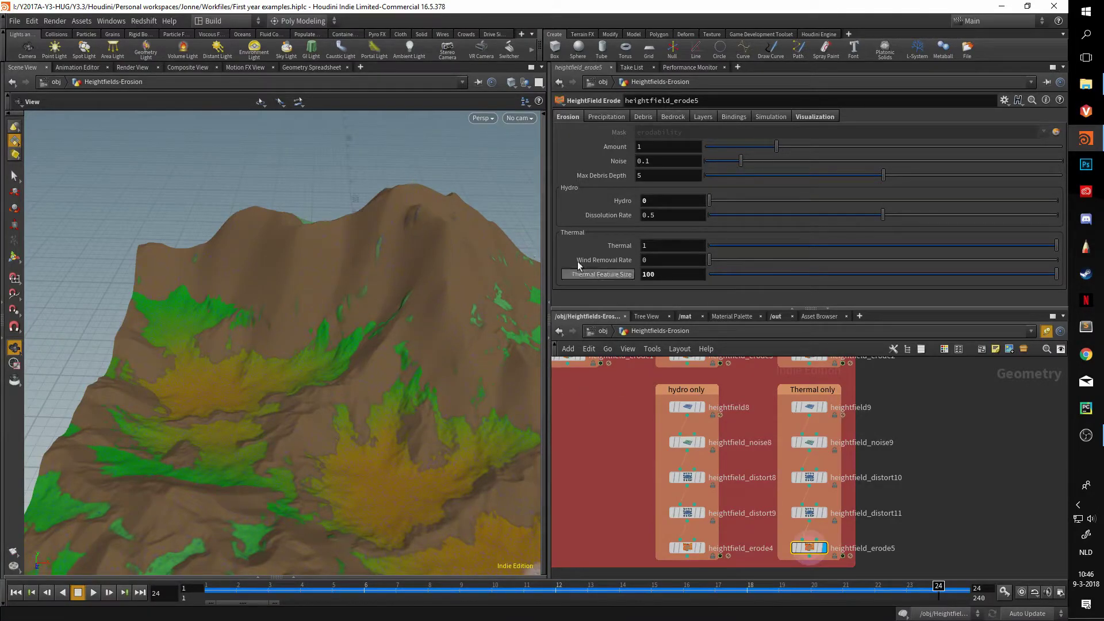
Set heightfield_erode5's Thermal Feature Size to 1 and recook, inspecting the slope.
{"action": "key", "text": "Return"}
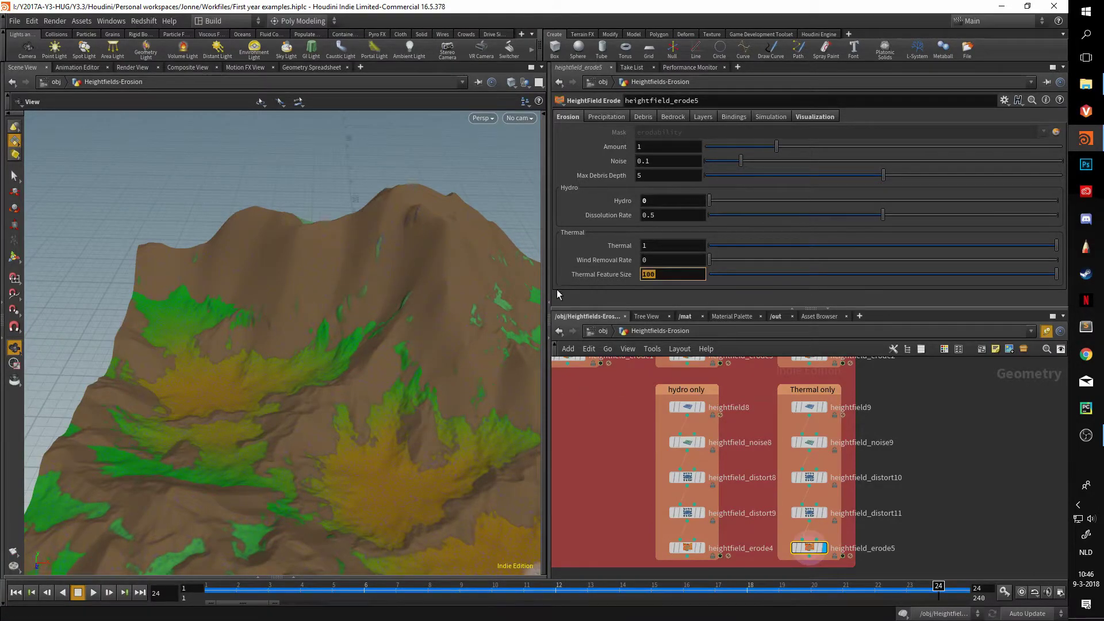
{"action": "key", "text": "Return"}
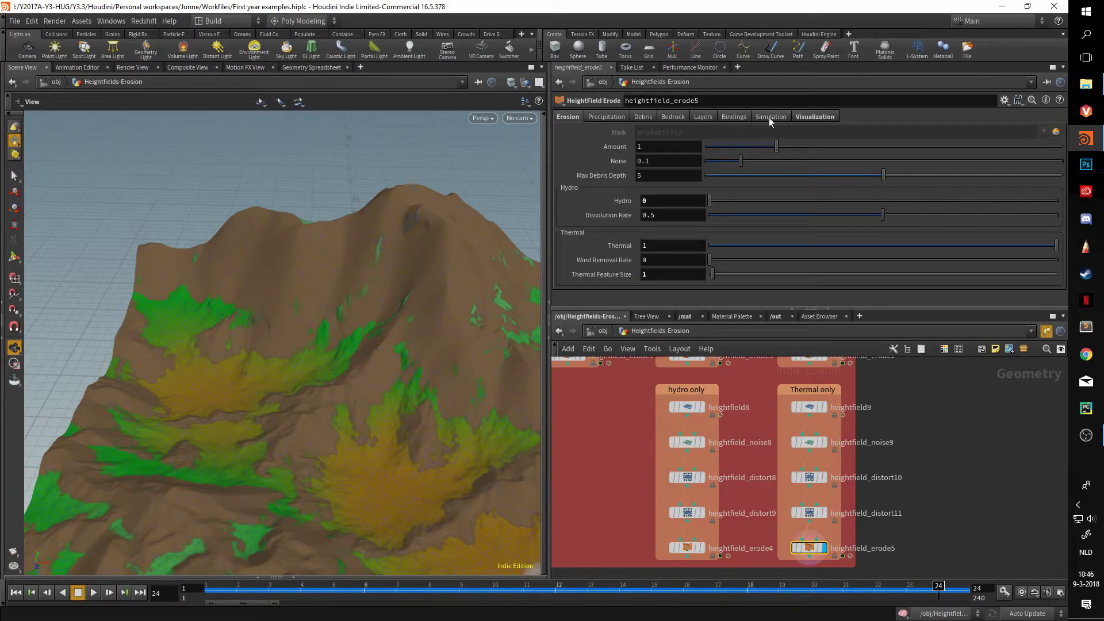
{"action": "left_click", "coordinate": [769, 117]}
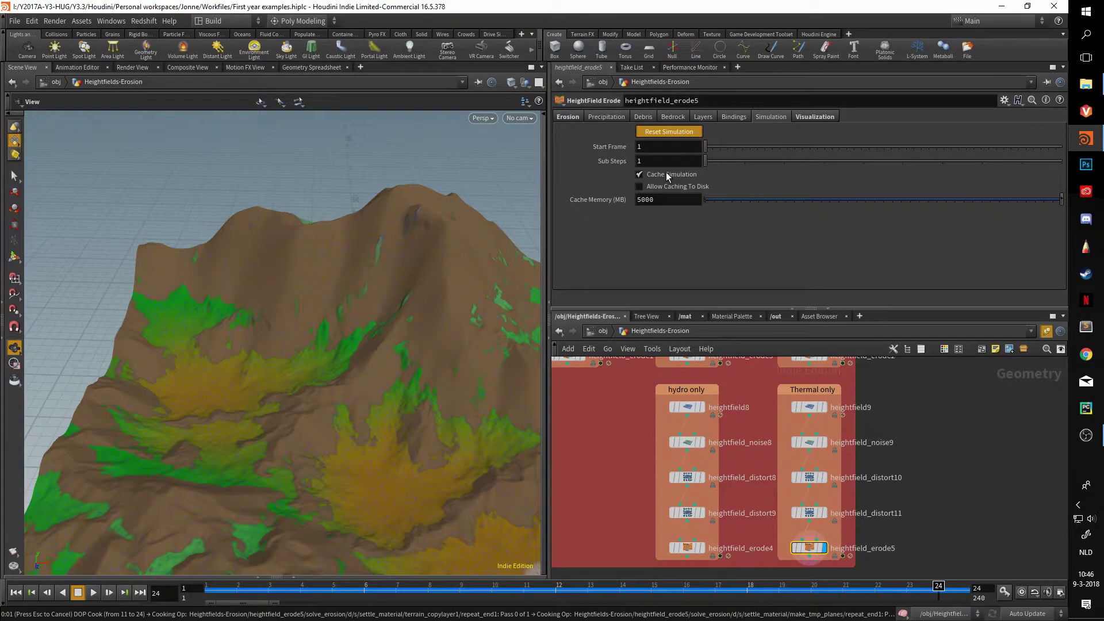
{"action": "left_click_drag", "start_coordinate": [478, 250], "coordinate": [512, 308]}
{"action": "right_click_drag", "start_coordinate": [513, 308], "coordinate": [428, 288]}
{"action": "left_click_drag", "start_coordinate": [404, 293], "coordinate": [551, 145]}
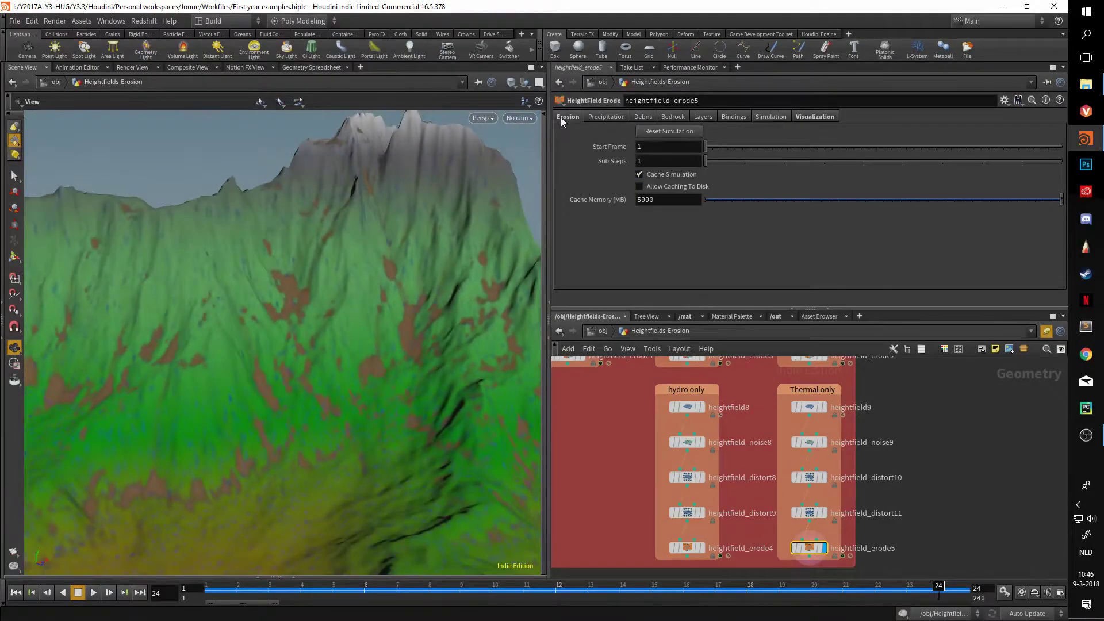
Change Thermal Feature Size to 10 and re-run the erosion simulation.
{"action": "left_click", "coordinate": [561, 118]}
{"action": "left_click", "coordinate": [667, 274]}
{"action": "type", "text": "0"}
{"action": "key", "text": "Return"}
{"action": "left_click", "coordinate": [797, 117]}
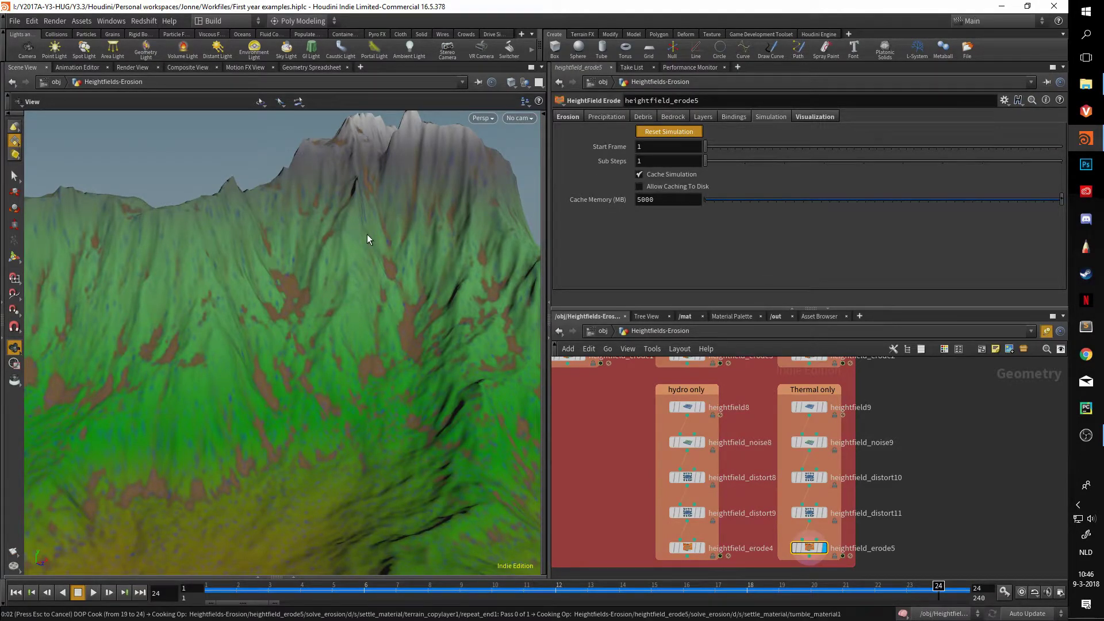
{"action": "mouse_move", "coordinate": [344, 320]}
{"action": "left_mouse_down"}
{"action": "mouse_move", "coordinate": [266, 296]}
{"action": "mouse_move", "coordinate": [357, 333]}
{"action": "left_mouse_up"}
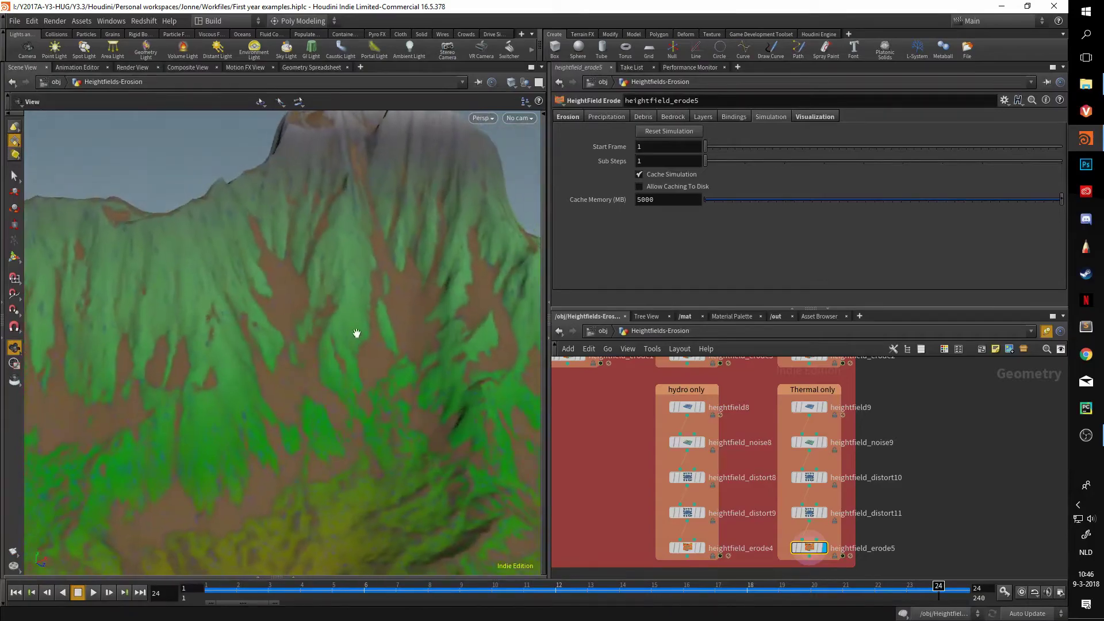
{"action": "left_click", "coordinate": [563, 117]}
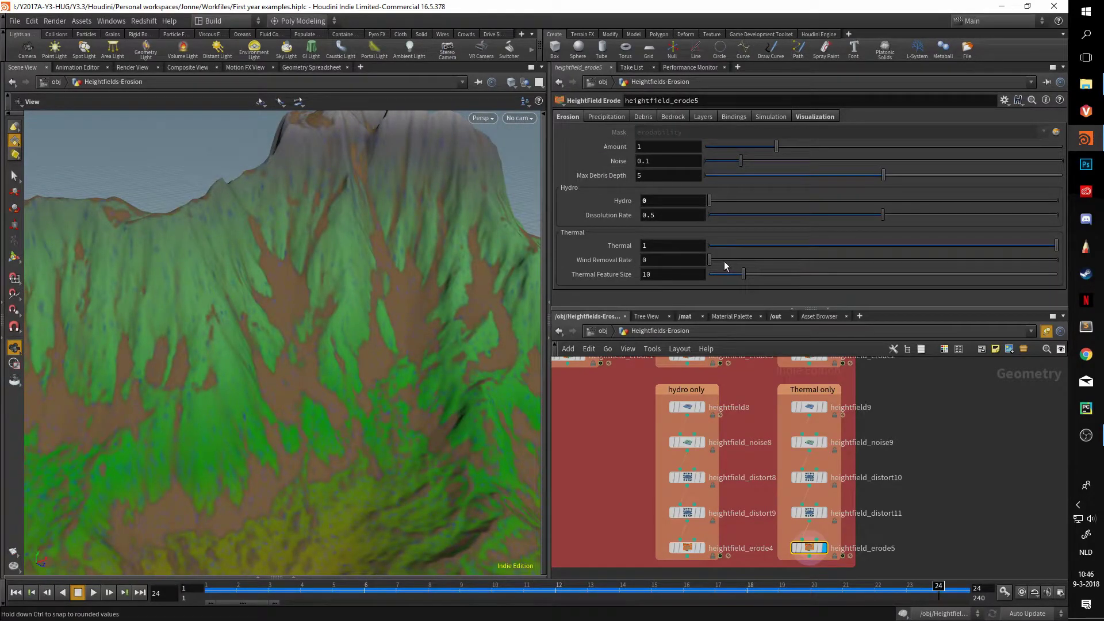
{"action": "left_click", "coordinate": [774, 117]}
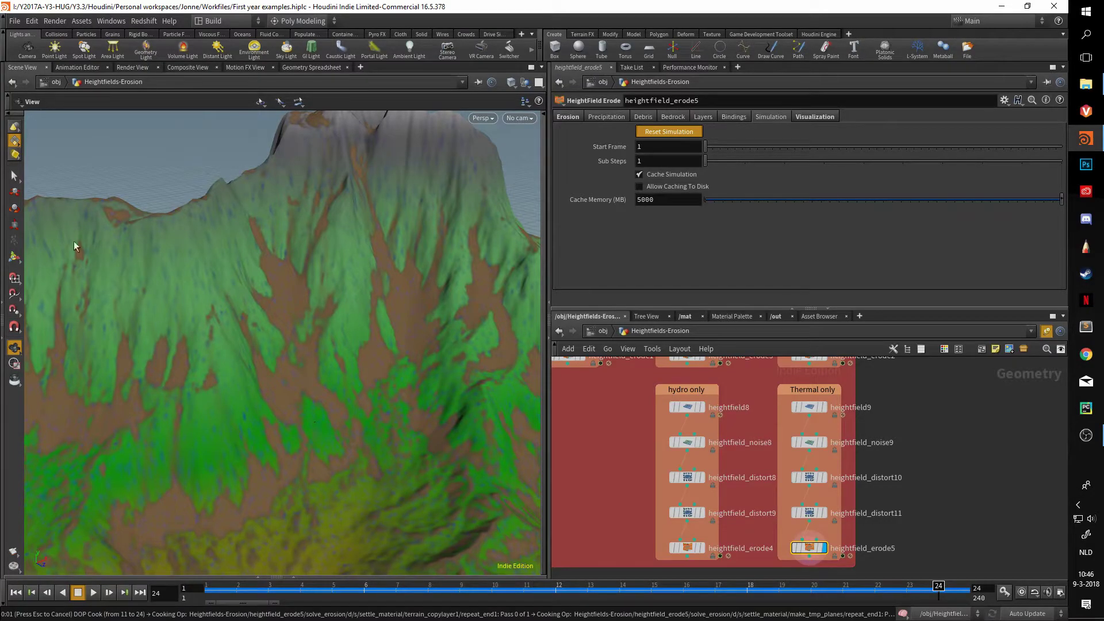
Rewind heightfield_erode5's erosion and set Wind Removal Rate to 1 in its Erosion settings.
{"action": "scroll", "coordinate": [345, 301], "scroll_direction": "down", "scroll_amount": 5}
{"action": "left_click_drag", "start_coordinate": [330, 301], "coordinate": [434, 356]}
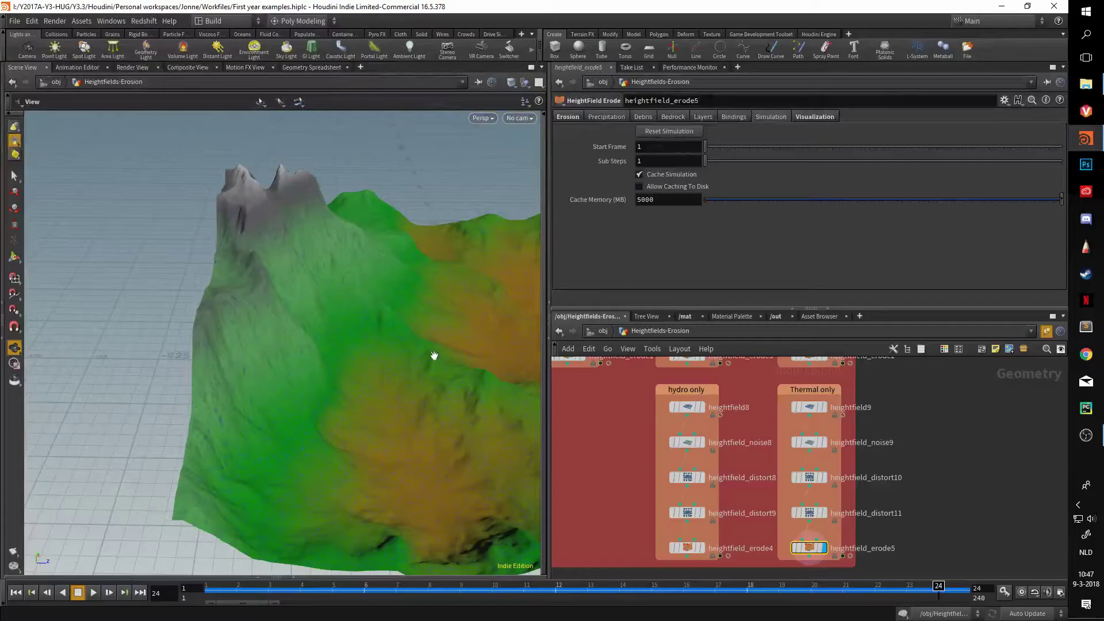
{"action": "left_click_drag", "start_coordinate": [920, 596], "coordinate": [985, 538]}
{"action": "left_click", "coordinate": [579, 118]}
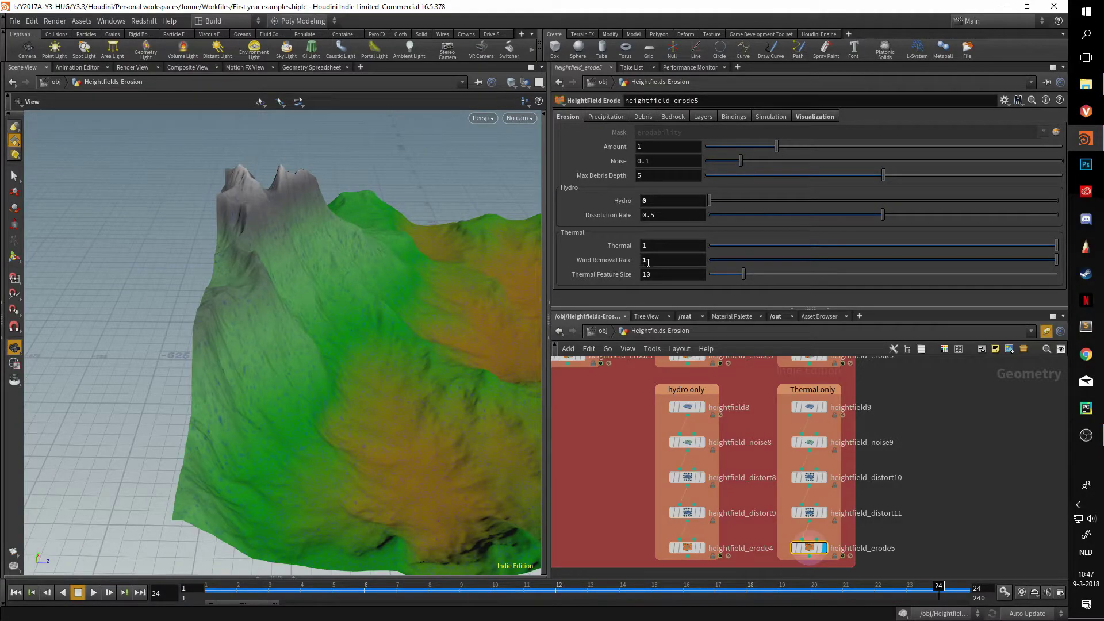
{"action": "left_click_drag", "start_coordinate": [494, 281], "coordinate": [224, 276]}
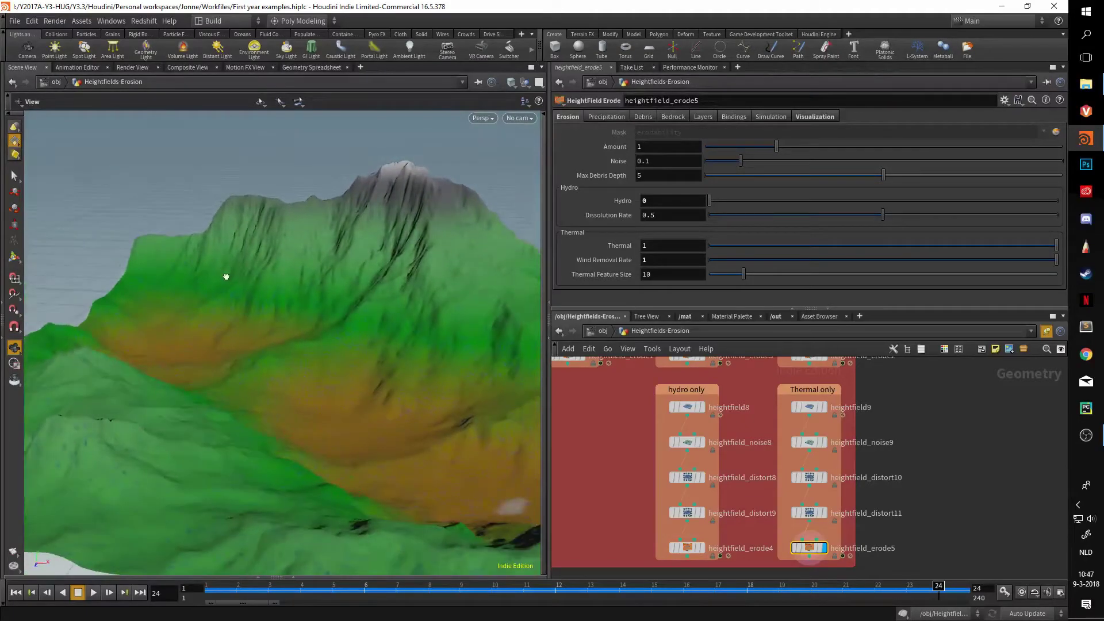
Bring the Other options group's lower erode nodes into view in the network.
{"action": "scroll", "coordinate": [951, 459], "scroll_direction": "down", "scroll_amount": 5}
{"action": "middle_click_drag", "start_coordinate": [951, 459], "coordinate": [941, 403]}
{"action": "scroll", "coordinate": [834, 476], "scroll_direction": "up", "scroll_amount": 4}
{"action": "middle_click_drag", "start_coordinate": [764, 483], "coordinate": [767, 435]}
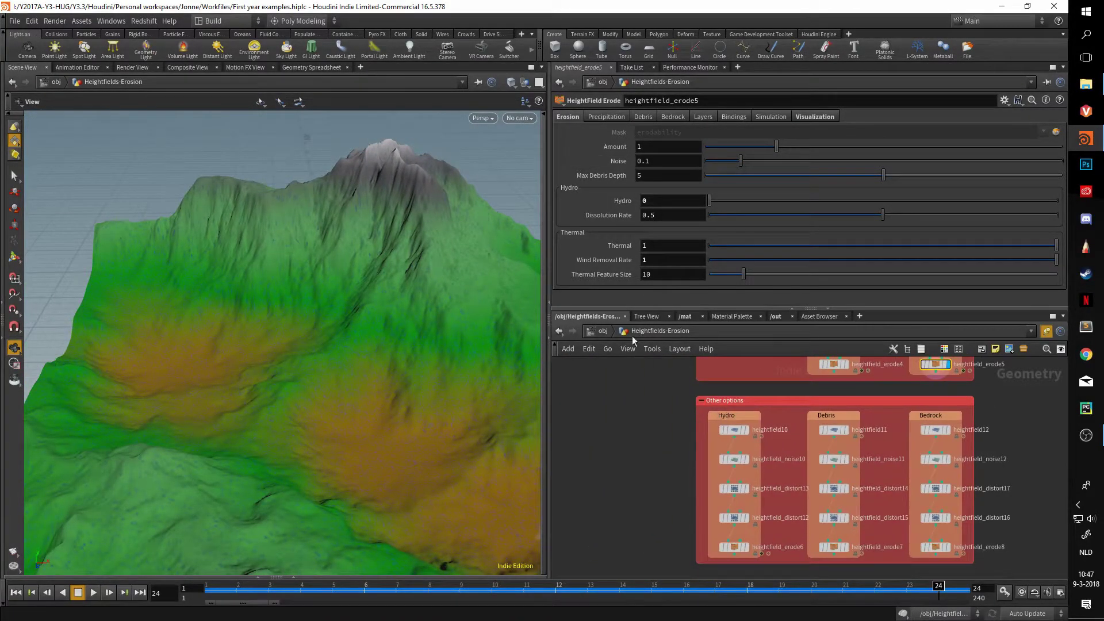
Display and select heightfield_erode6 to show its hydro erosion and precipitation settings.
{"action": "left_click", "coordinate": [615, 118]}
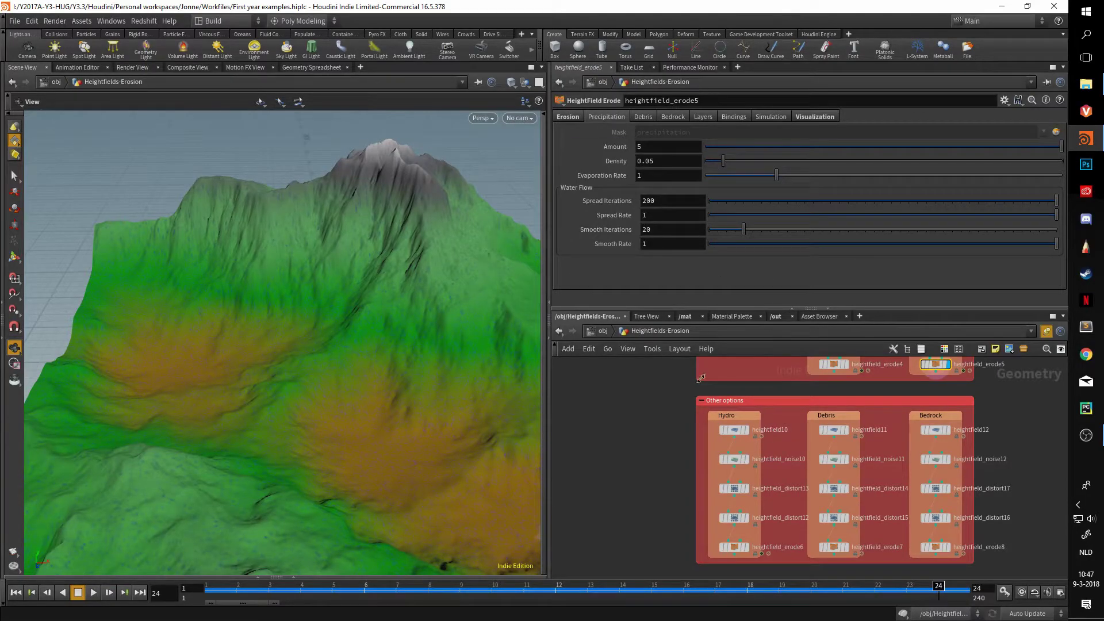
{"action": "scroll", "coordinate": [747, 506], "scroll_direction": "up", "scroll_amount": 3}
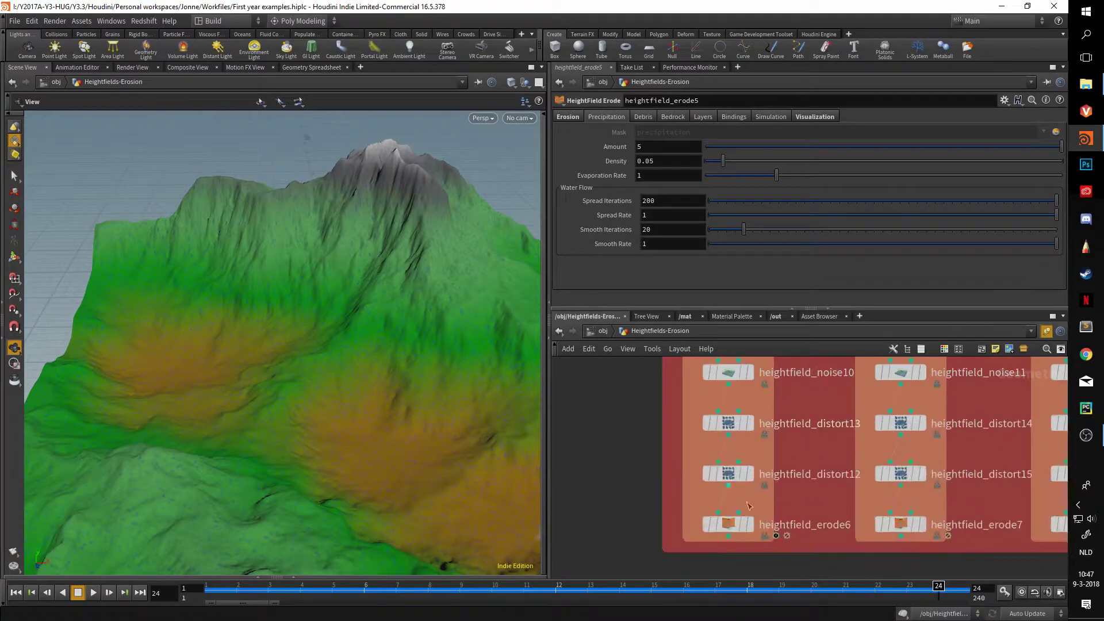
{"action": "left_click", "coordinate": [755, 530]}
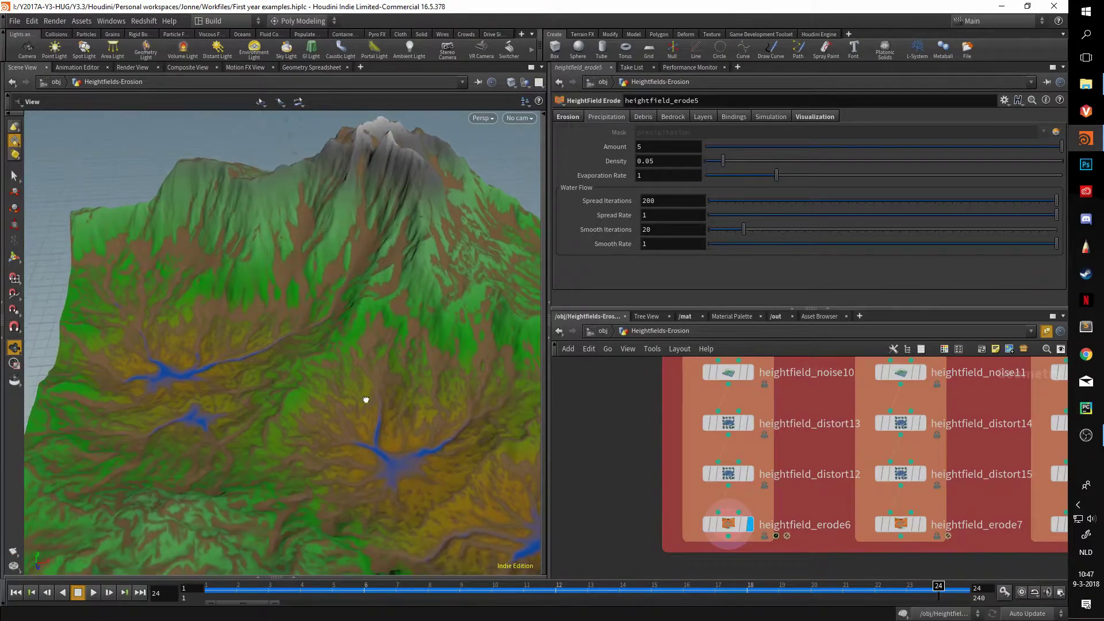
{"action": "left_click", "coordinate": [728, 523]}
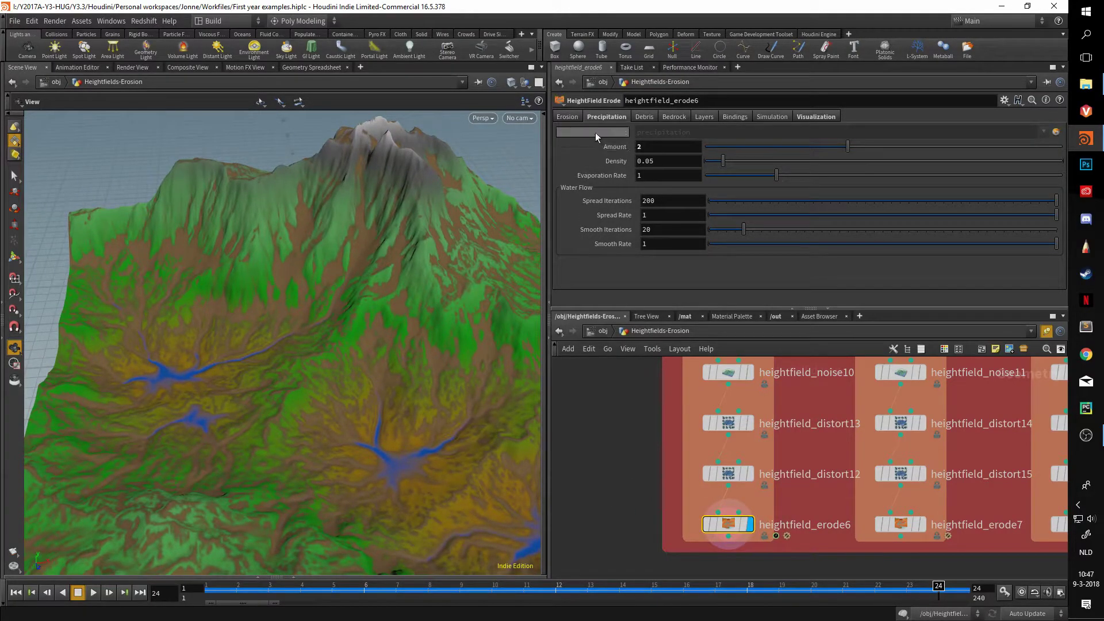
Revert precipitation Amount to its default 5 and scrub the erosion to the last frame.
{"action": "right_click", "coordinate": [651, 144]}
{"action": "left_click", "coordinate": [694, 315]}
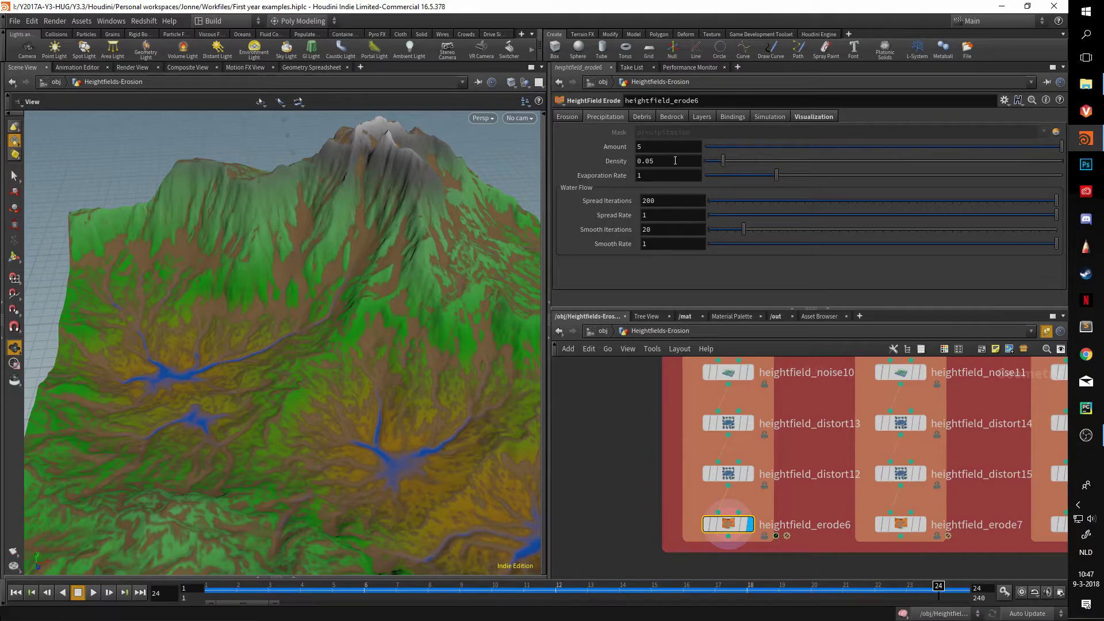
{"action": "left_click_drag", "start_coordinate": [889, 591], "coordinate": [627, 549]}
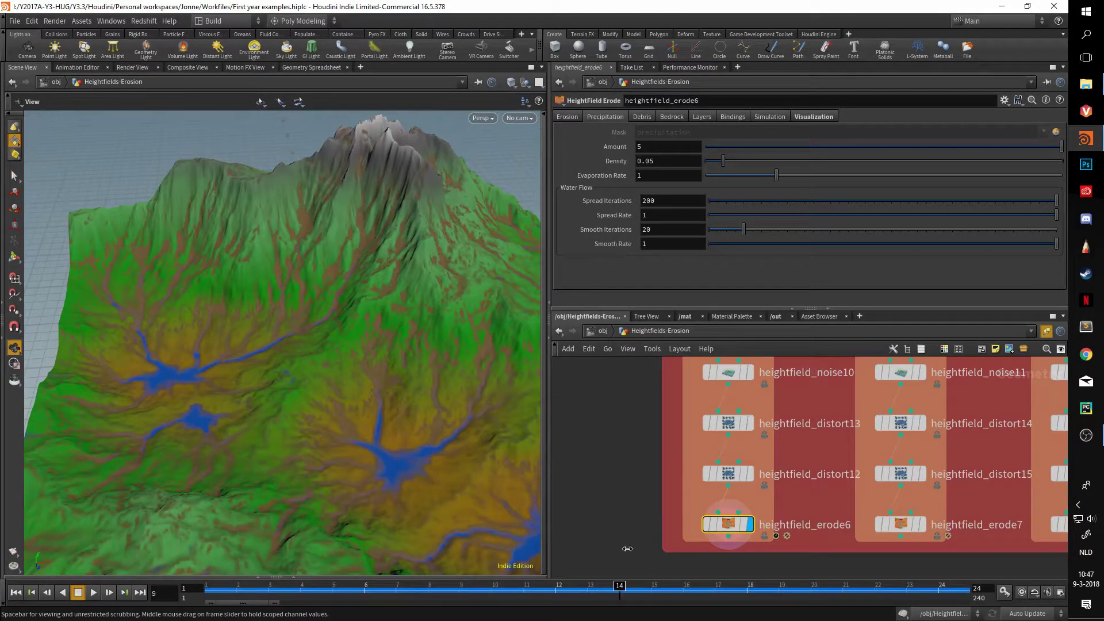
{"action": "left_click_drag", "start_coordinate": [747, 561], "coordinate": [1043, 583]}
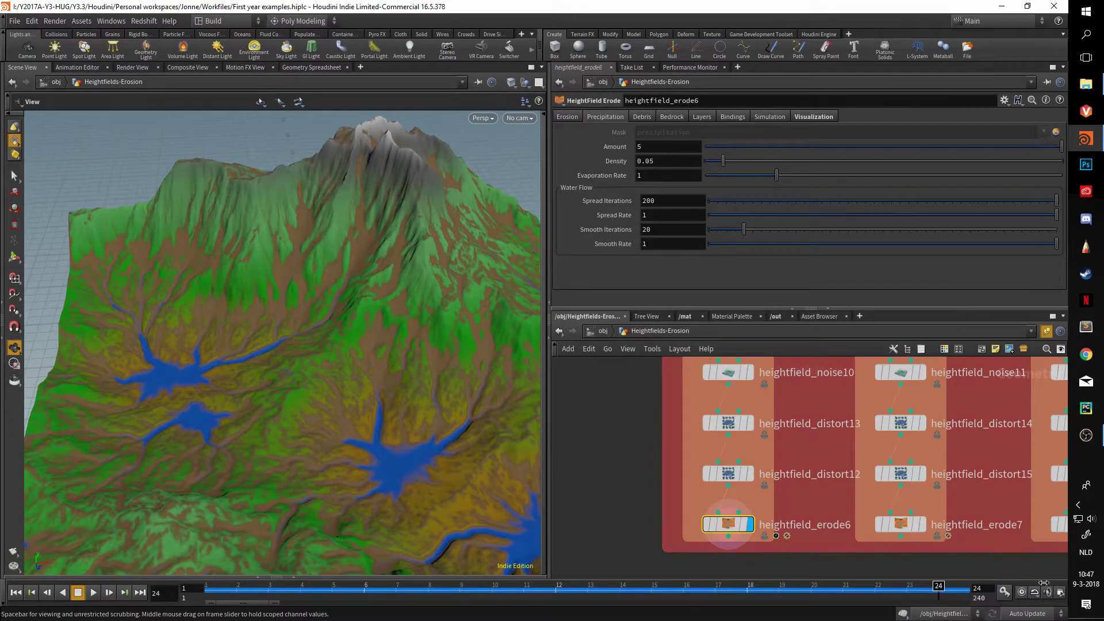
Set precipitation Amount to 0, scrub the erosion, then raise Amount back to 5.
{"action": "left_click", "coordinate": [709, 144]}
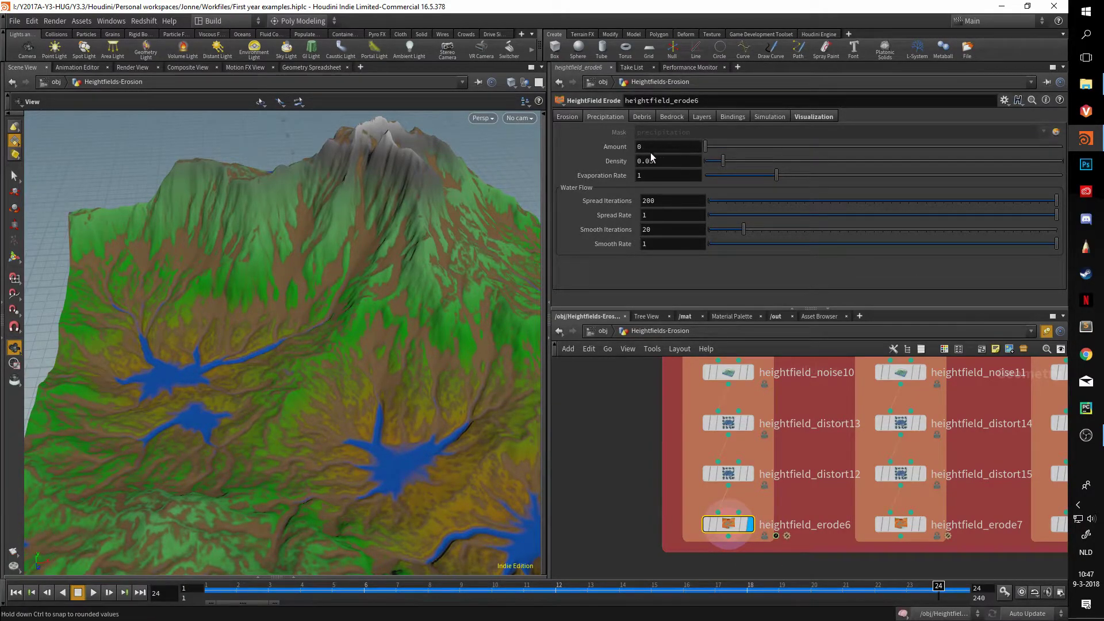
{"action": "left_click_drag", "start_coordinate": [214, 592], "coordinate": [1010, 600]}
{"action": "left_click", "coordinate": [567, 116]}
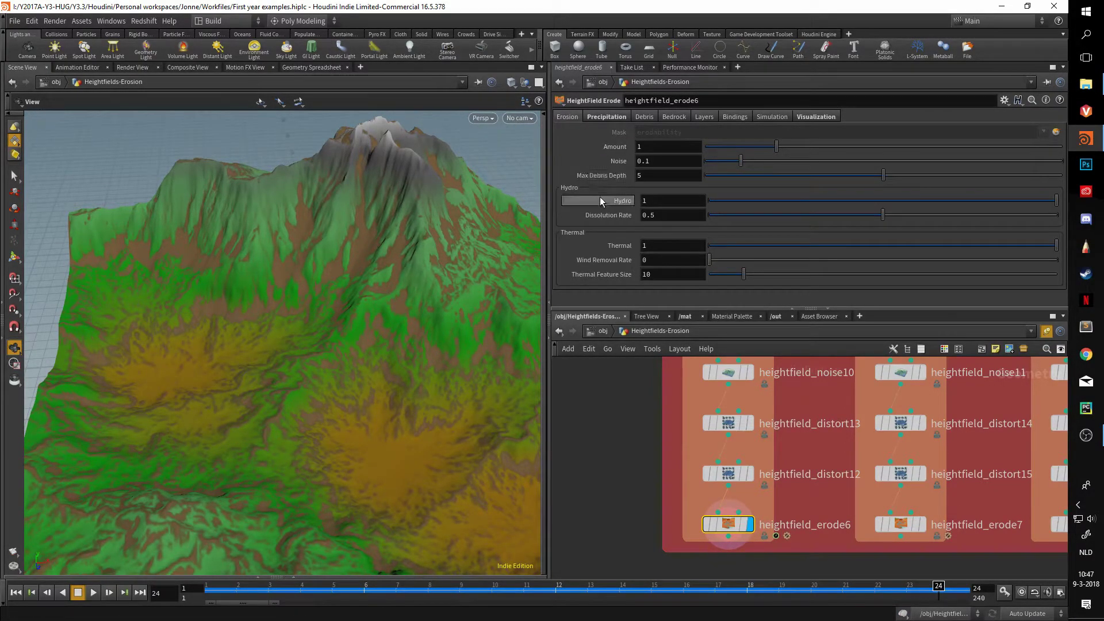
{"action": "left_click", "coordinate": [607, 116]}
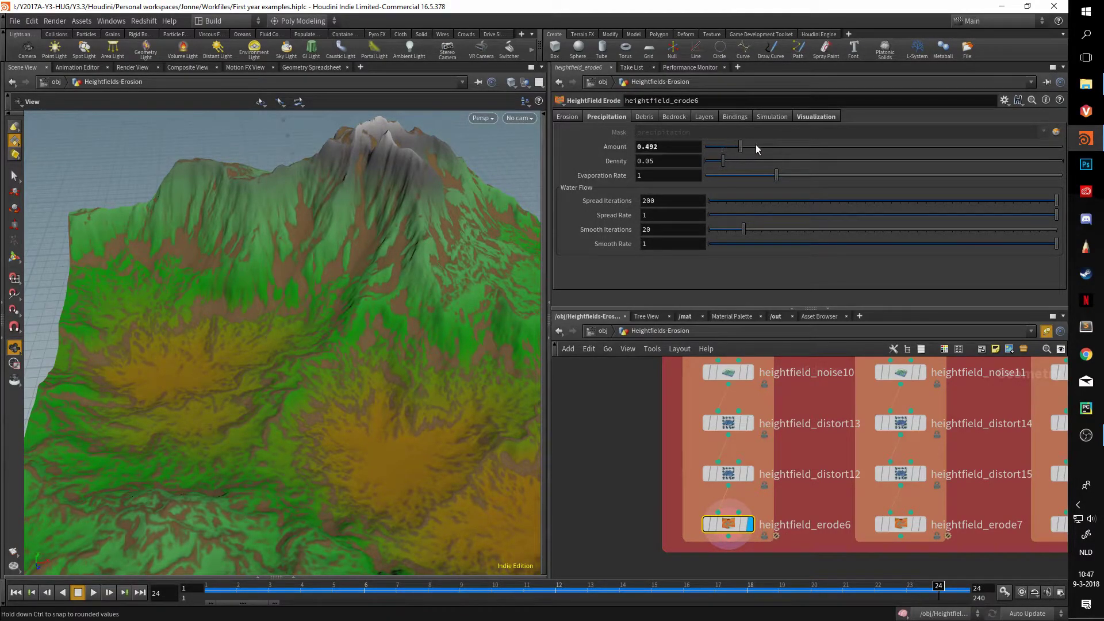
{"action": "left_click_drag", "start_coordinate": [806, 148], "coordinate": [1064, 148]}
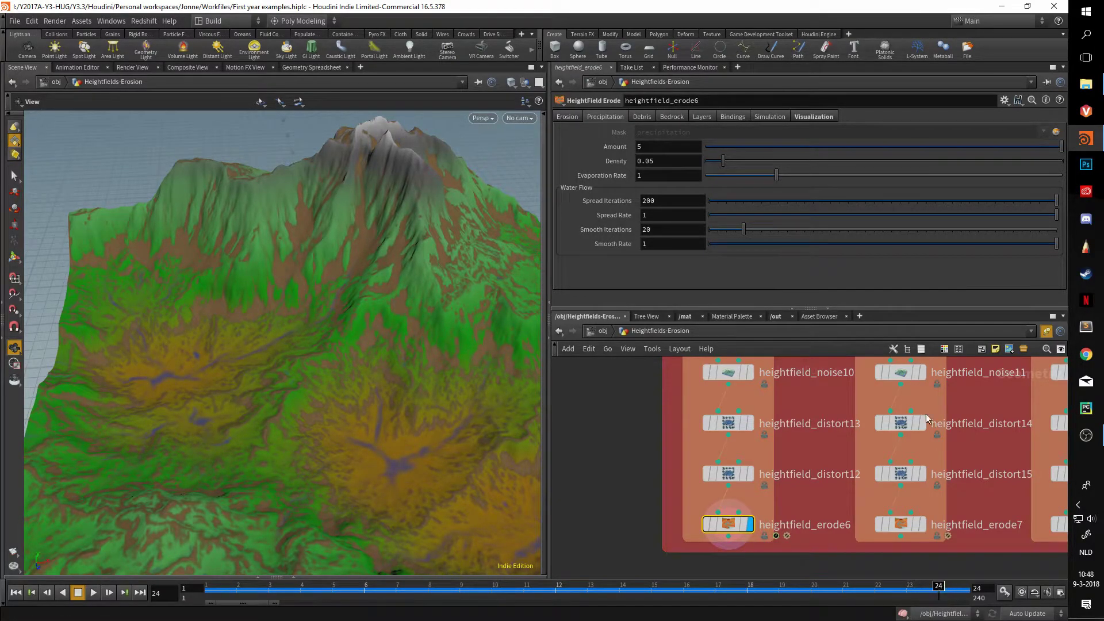
Recook heightfield_erode6 and orbit the terrain to inspect its blue lakes.
{"action": "left_click", "coordinate": [770, 116]}
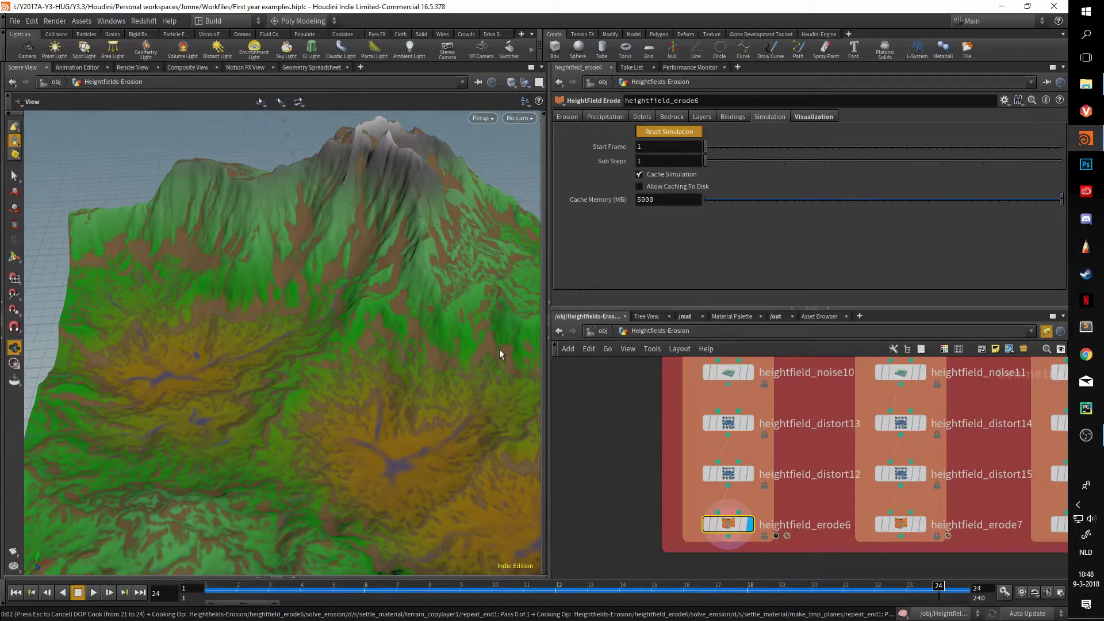
{"action": "left_click_drag", "start_coordinate": [408, 333], "coordinate": [418, 345]}
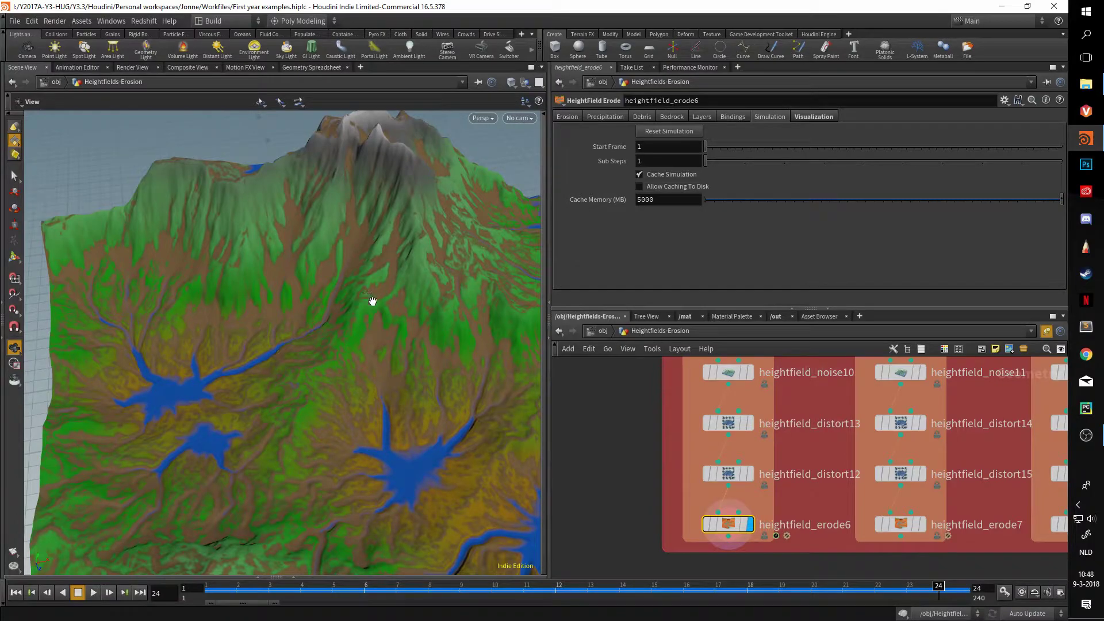
{"action": "left_click", "coordinate": [602, 116]}
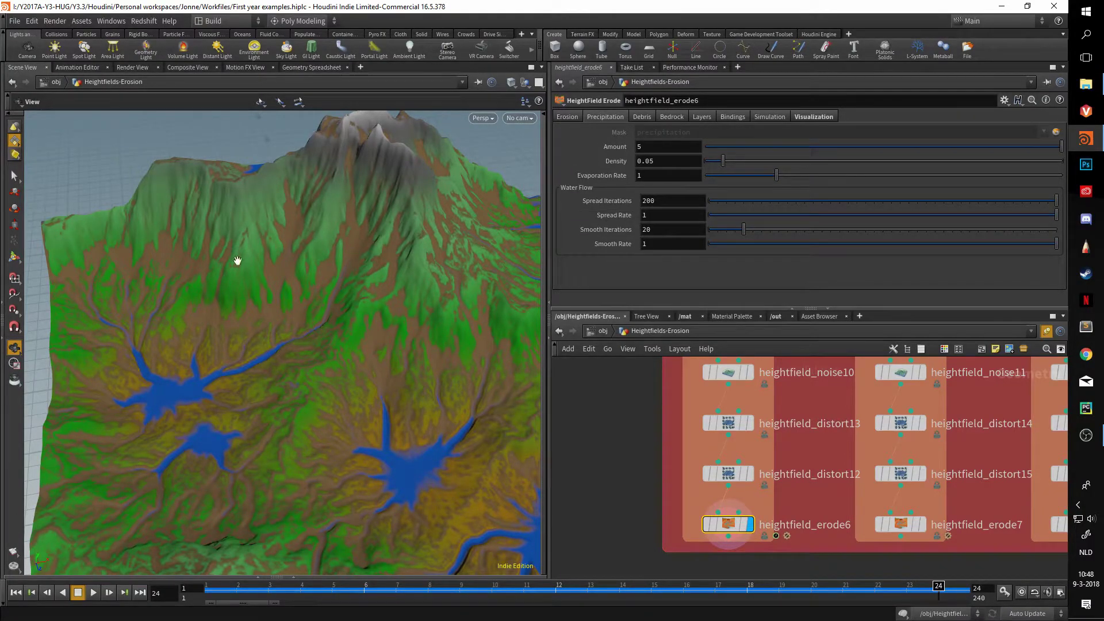
{"action": "left_click_drag", "start_coordinate": [233, 282], "coordinate": [228, 326]}
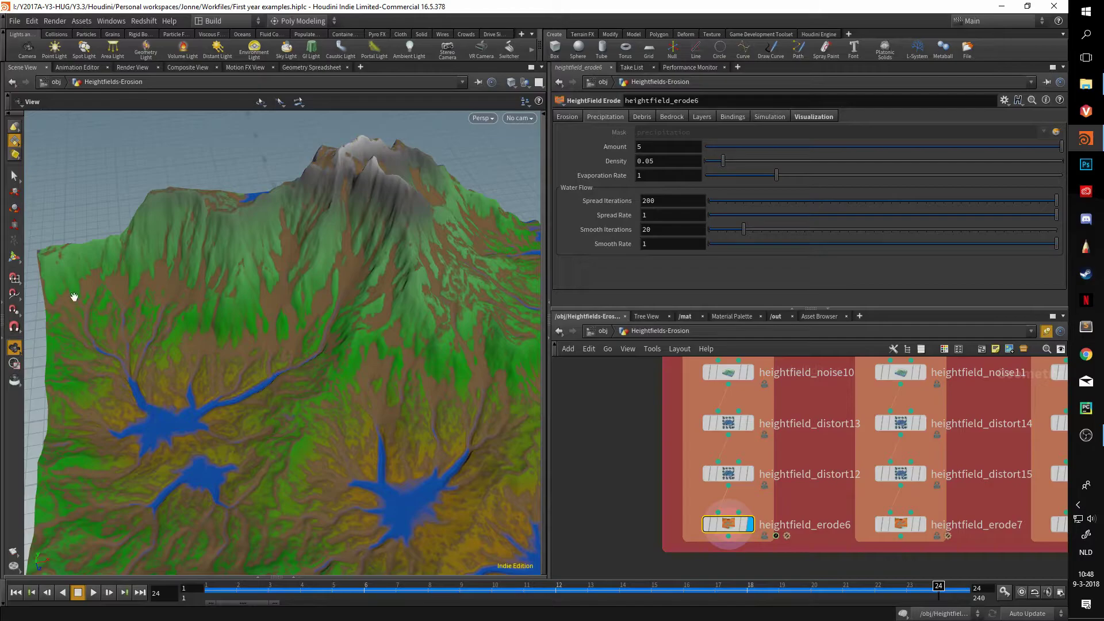
{"action": "left_click_drag", "start_coordinate": [270, 264], "coordinate": [276, 312]}
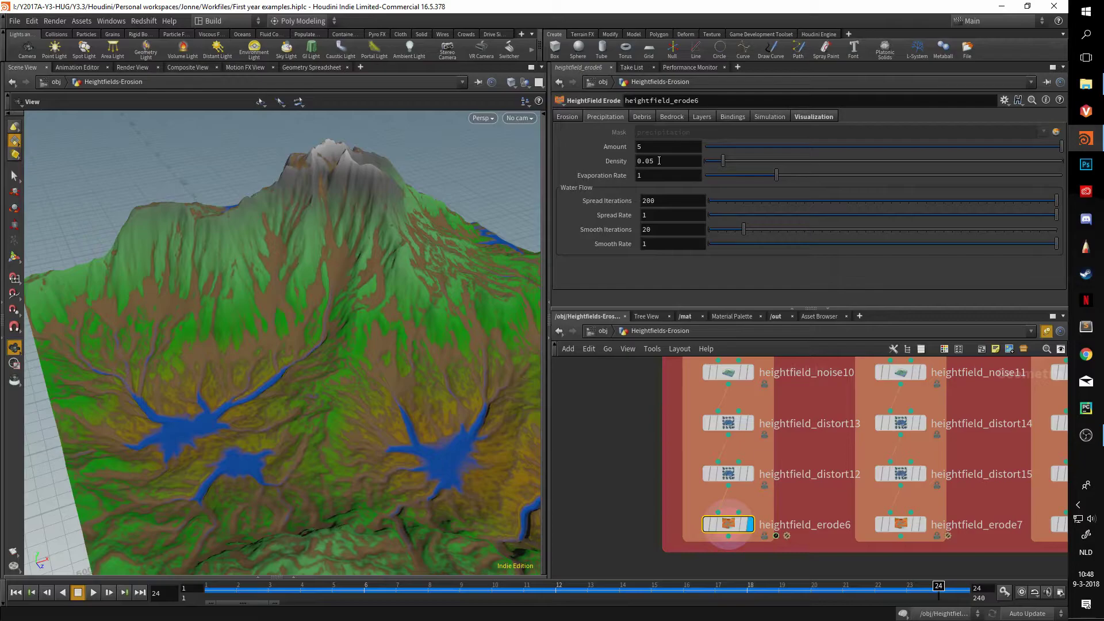
Confirm precipitation Density 0.1 and recook heightfield_erode6.
{"action": "key", "text": "Return"}
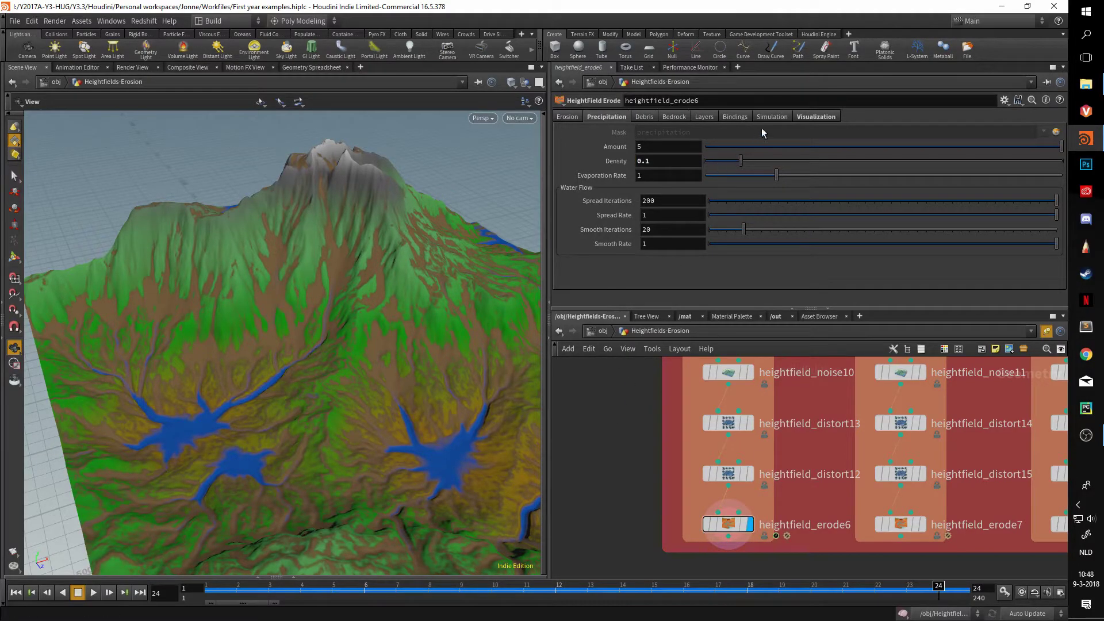
{"action": "left_click", "coordinate": [770, 117]}
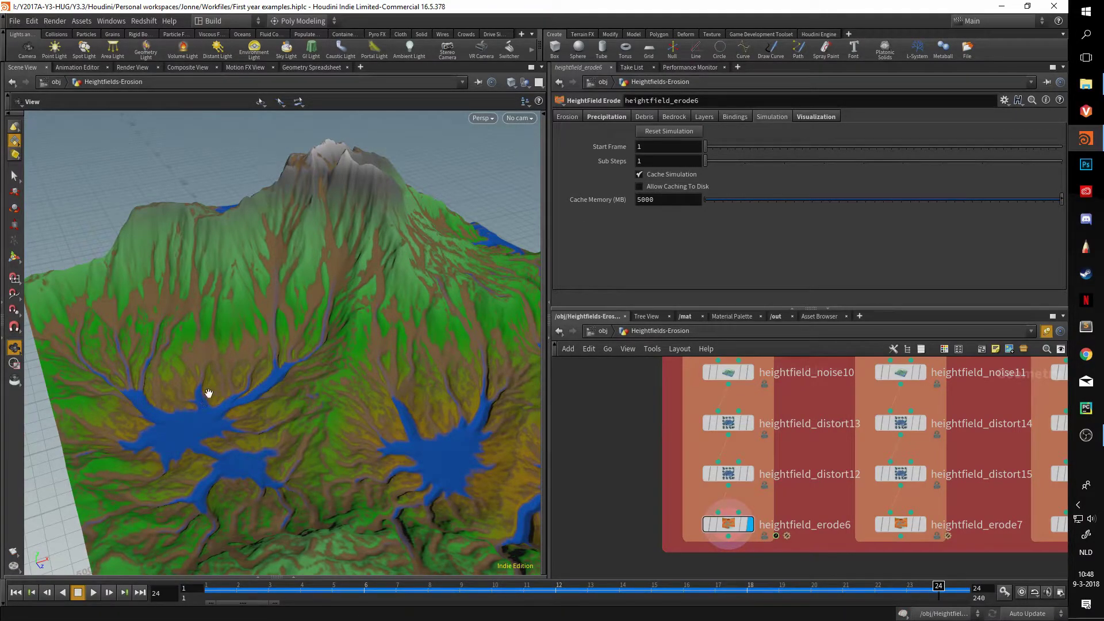
{"action": "left_click", "coordinate": [590, 116]}
Lower Density to 0.01, recook, and view the now mostly dry water basins.
{"action": "left_click", "coordinate": [647, 160]}
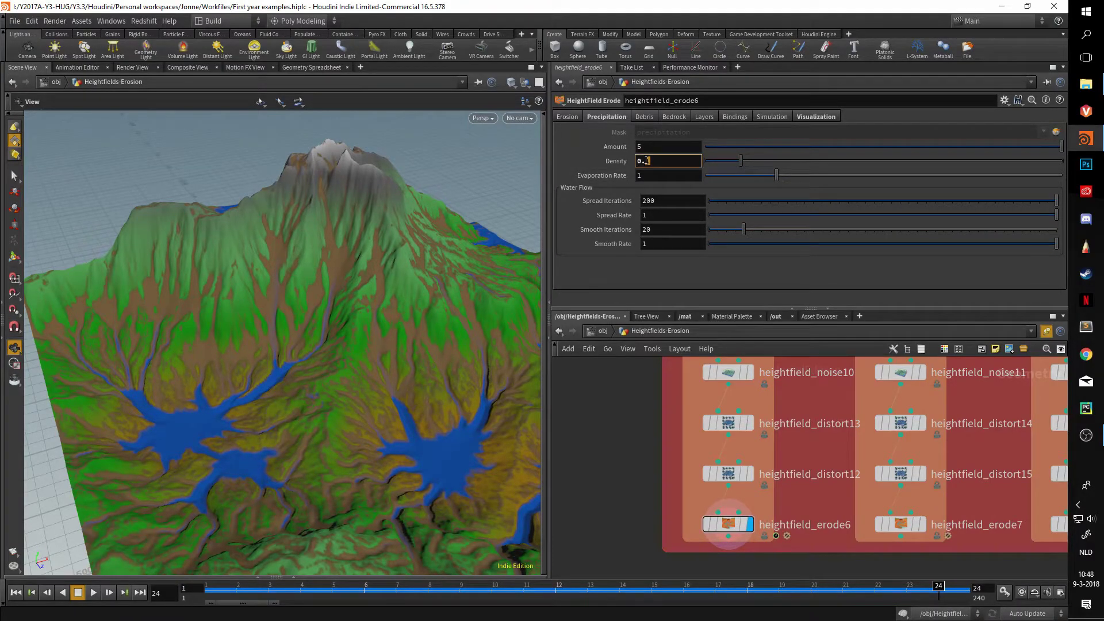
{"action": "type", "text": "0.01"}
{"action": "key", "text": "Return"}
{"action": "left_click", "coordinate": [771, 117]}
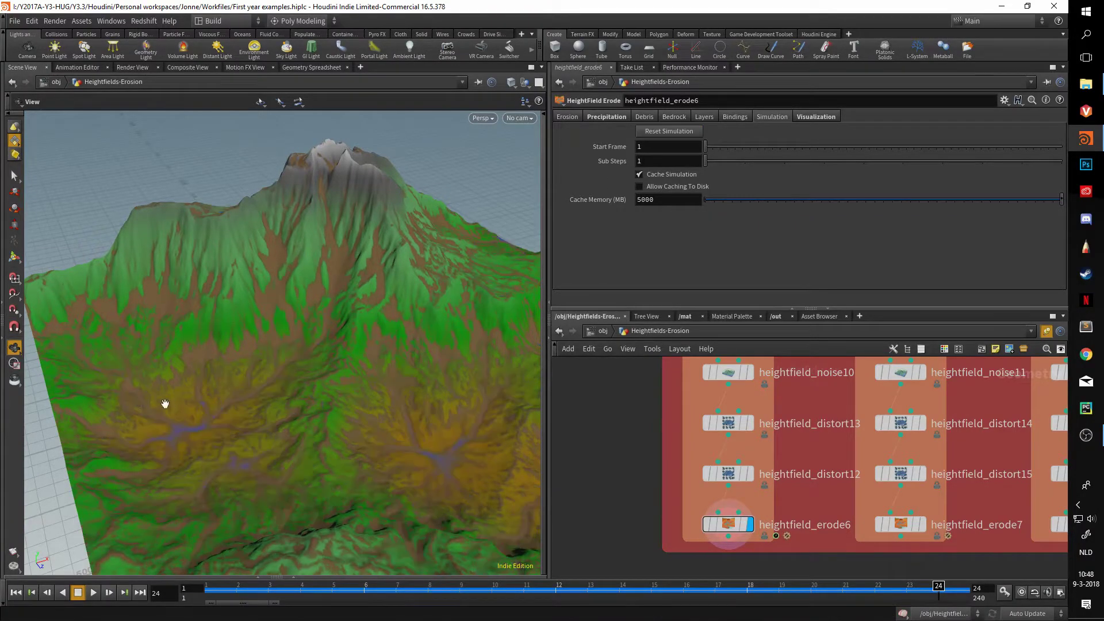
{"action": "left_click_drag", "start_coordinate": [214, 377], "coordinate": [271, 377]}
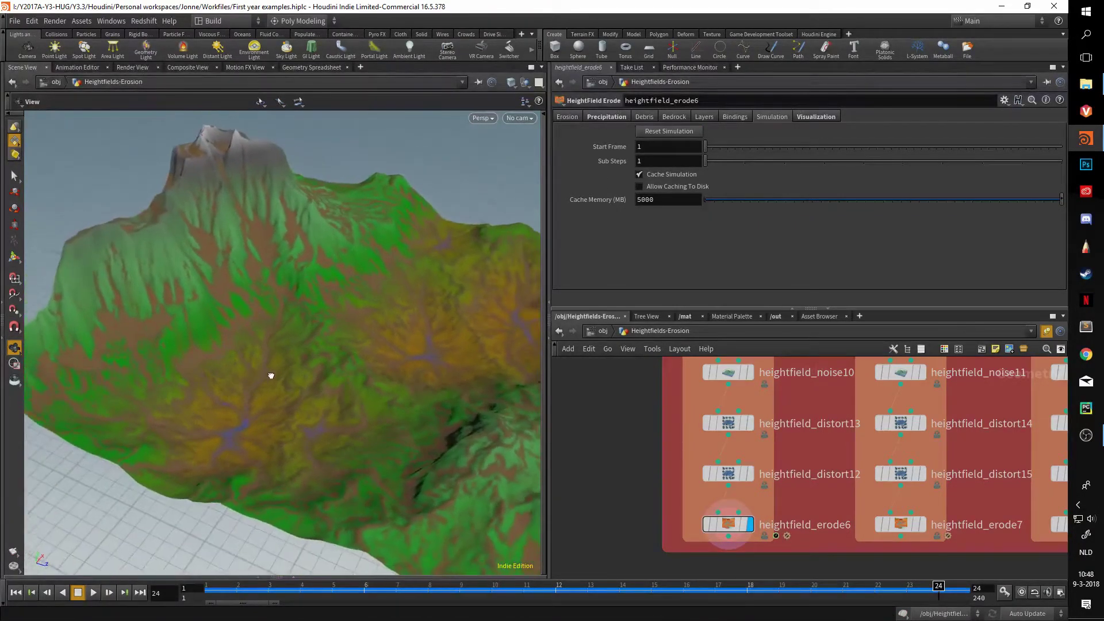
{"action": "scroll", "coordinate": [251, 355], "scroll_direction": "up", "scroll_amount": 5}
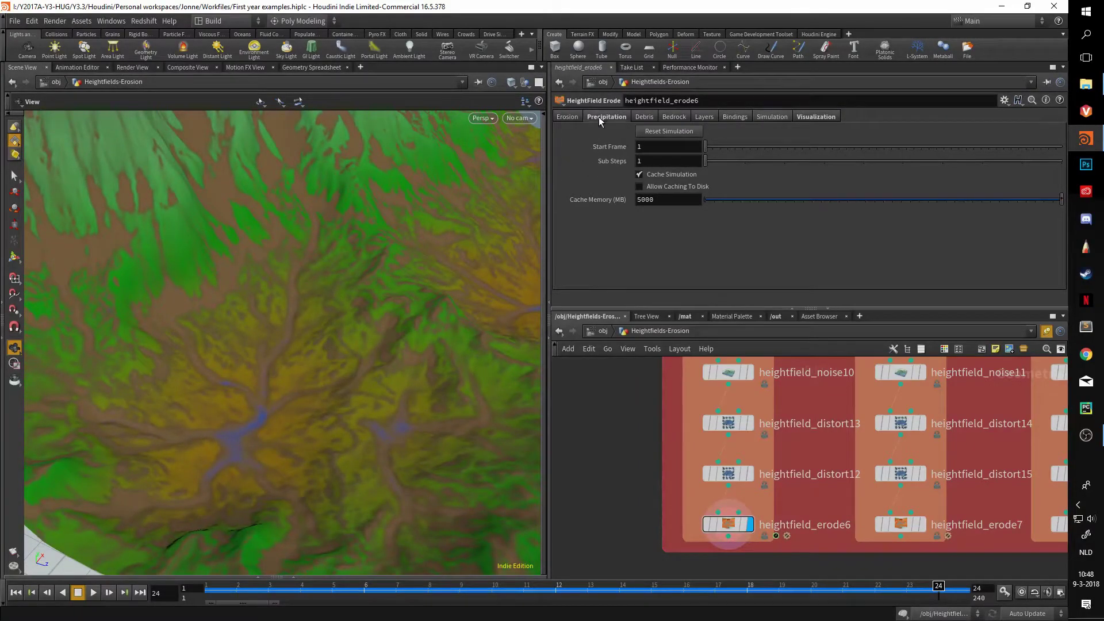
{"action": "left_click", "coordinate": [599, 116]}
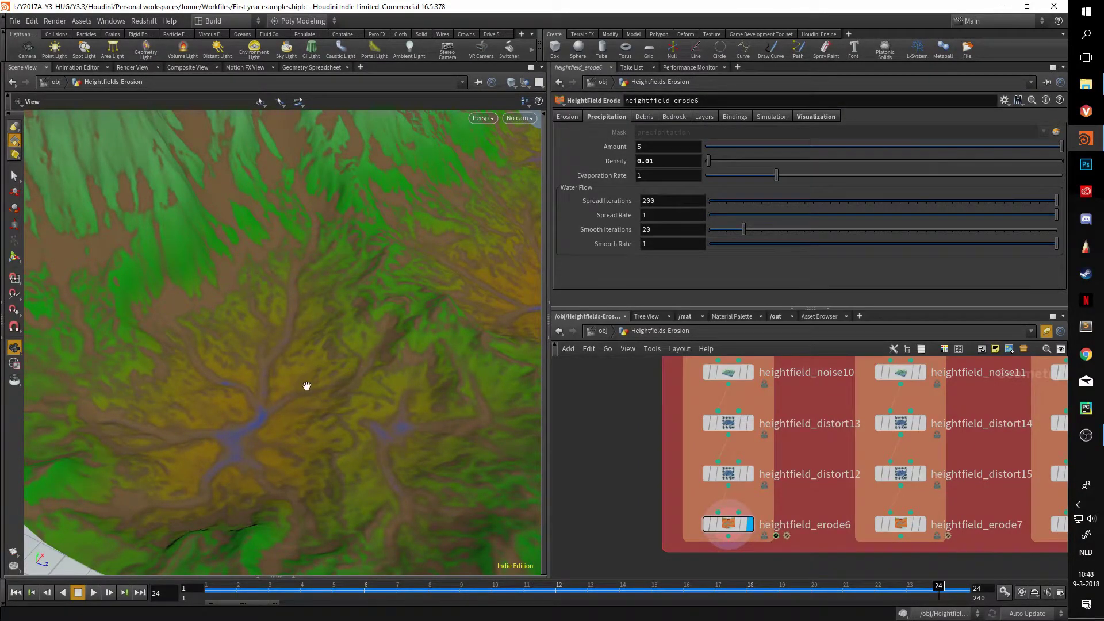
{"action": "left_click_drag", "start_coordinate": [305, 385], "coordinate": [315, 374]}
{"action": "mouse_move", "coordinate": [722, 470]}
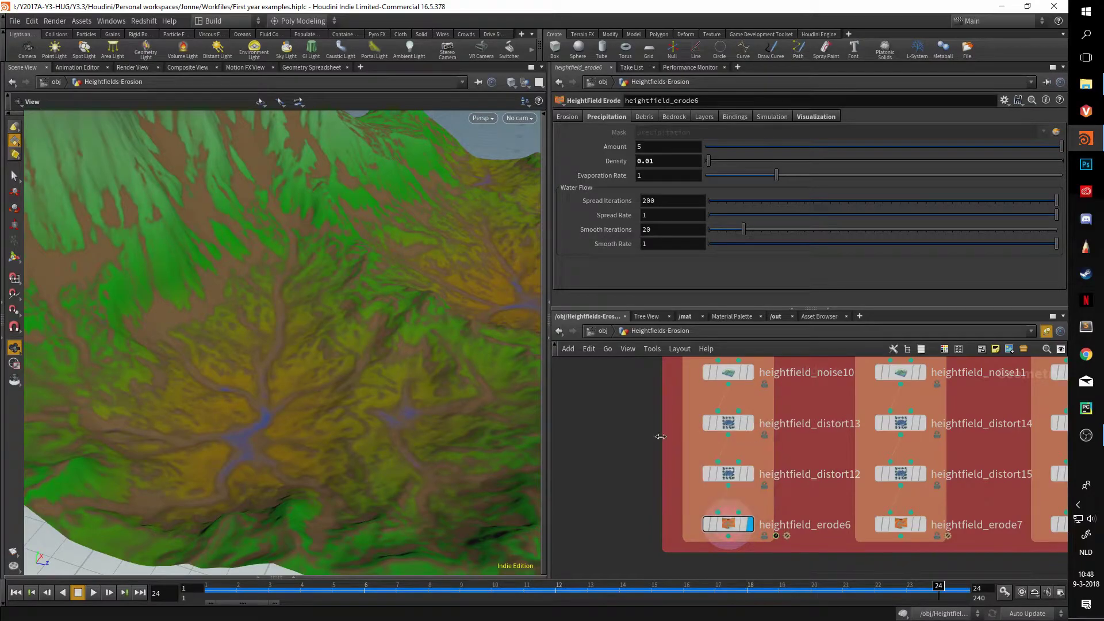
{"action": "middle_click_drag", "start_coordinate": [658, 435], "coordinate": [651, 591]}
{"action": "left_click", "coordinate": [723, 480]}
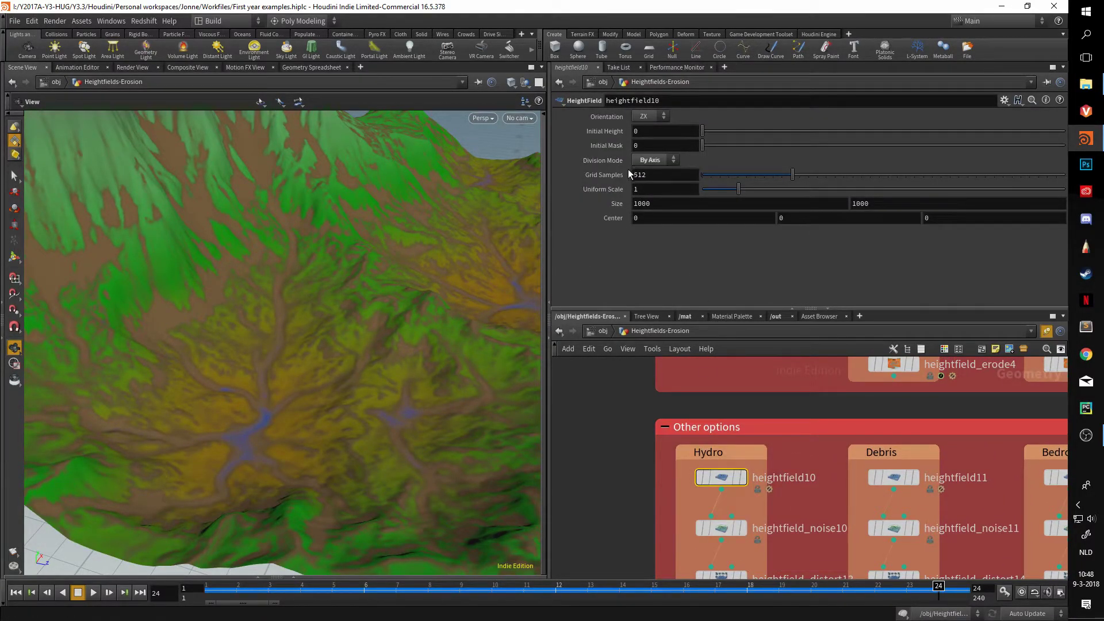
{"action": "scroll", "coordinate": [599, 466], "scroll_direction": "down", "scroll_amount": 2}
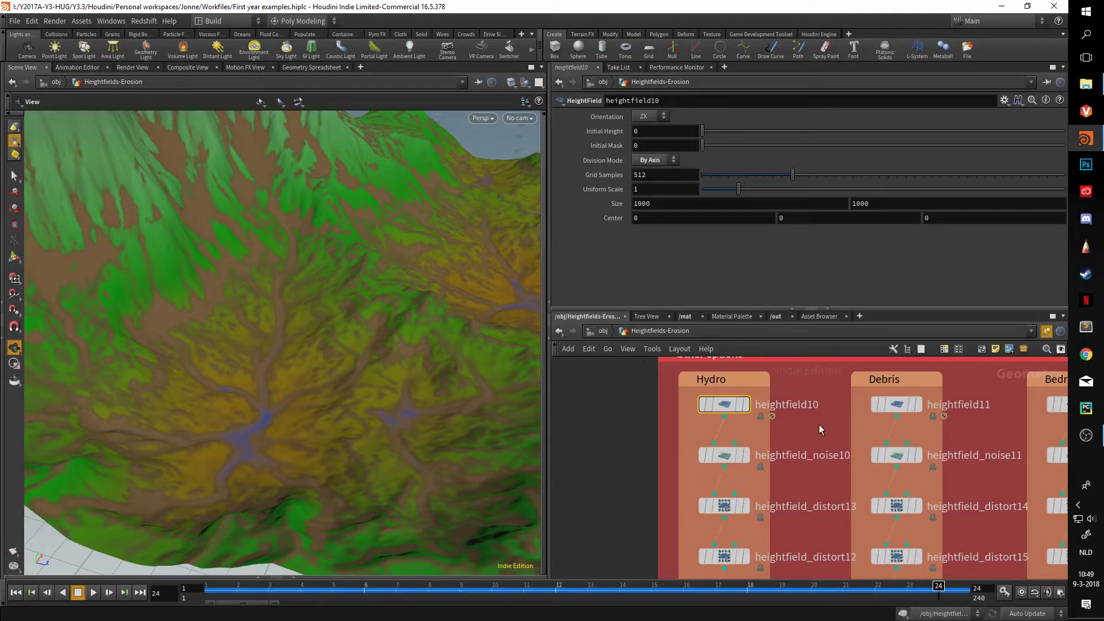
{"action": "scroll", "coordinate": [819, 430], "scroll_direction": "down", "scroll_amount": 4}
{"action": "left_click", "coordinate": [716, 460]}
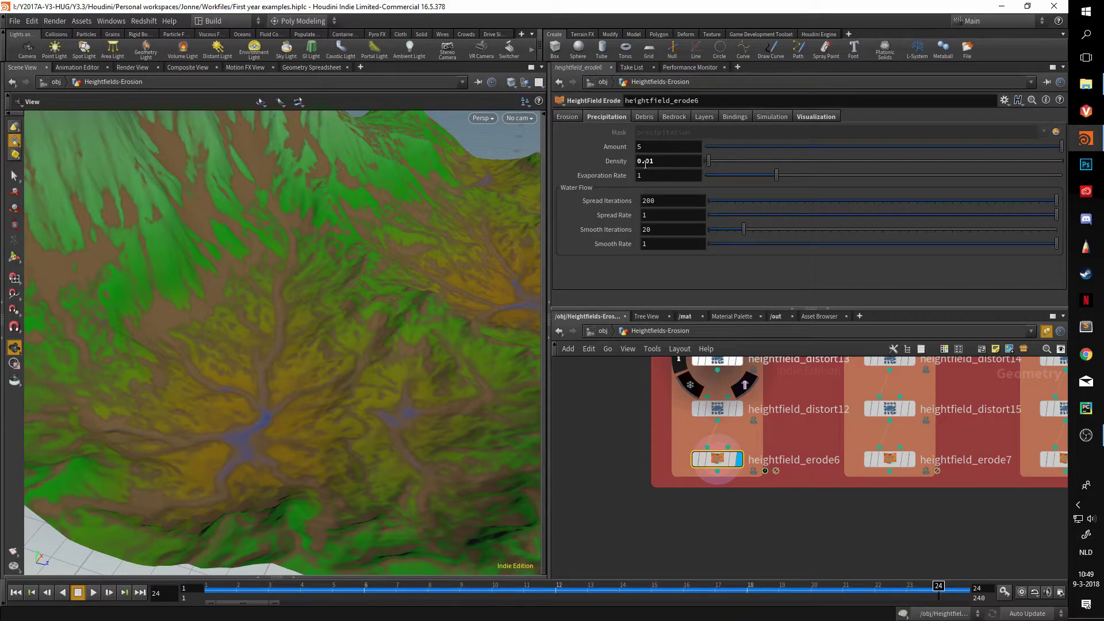
{"action": "right_click_drag", "start_coordinate": [397, 253], "coordinate": [273, 307]}
{"action": "middle_click_drag", "start_coordinate": [273, 308], "coordinate": [261, 353]}
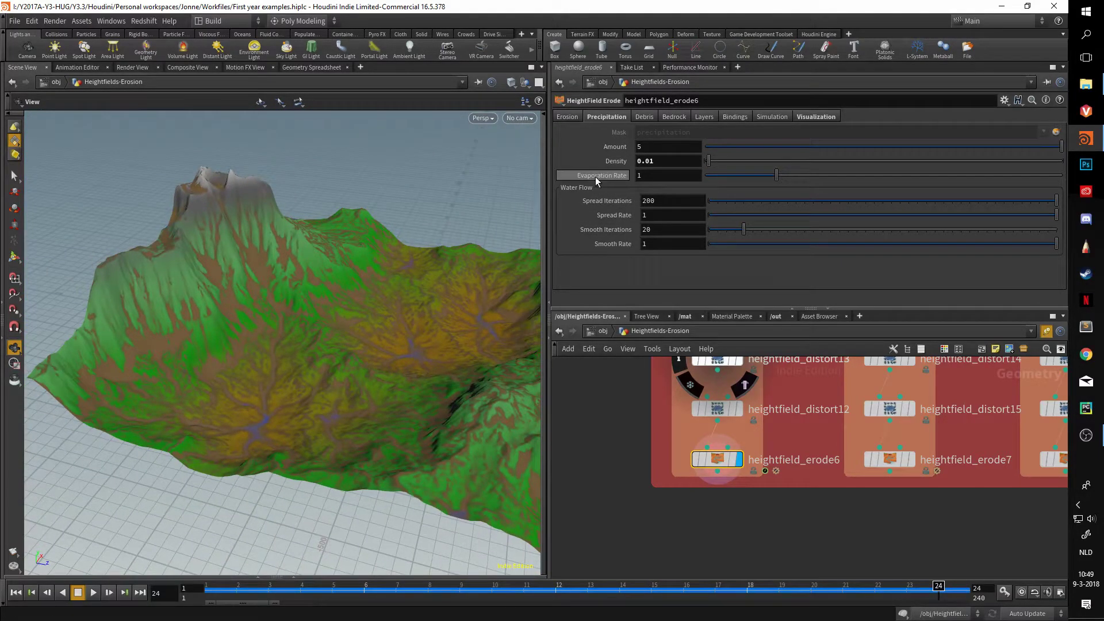
Raise heightfield_erode6's Evaporation Rate to about 1.57 and reset the simulation.
{"action": "left_click_drag", "start_coordinate": [423, 326], "coordinate": [423, 309], "text": "alt"}
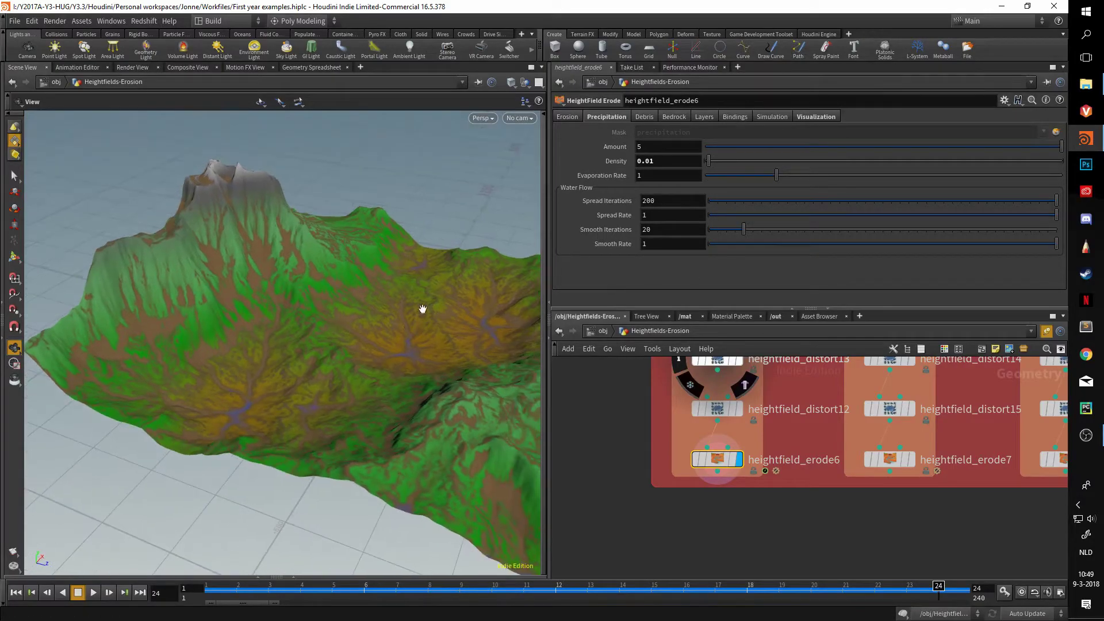
{"action": "left_click", "coordinate": [578, 117]}
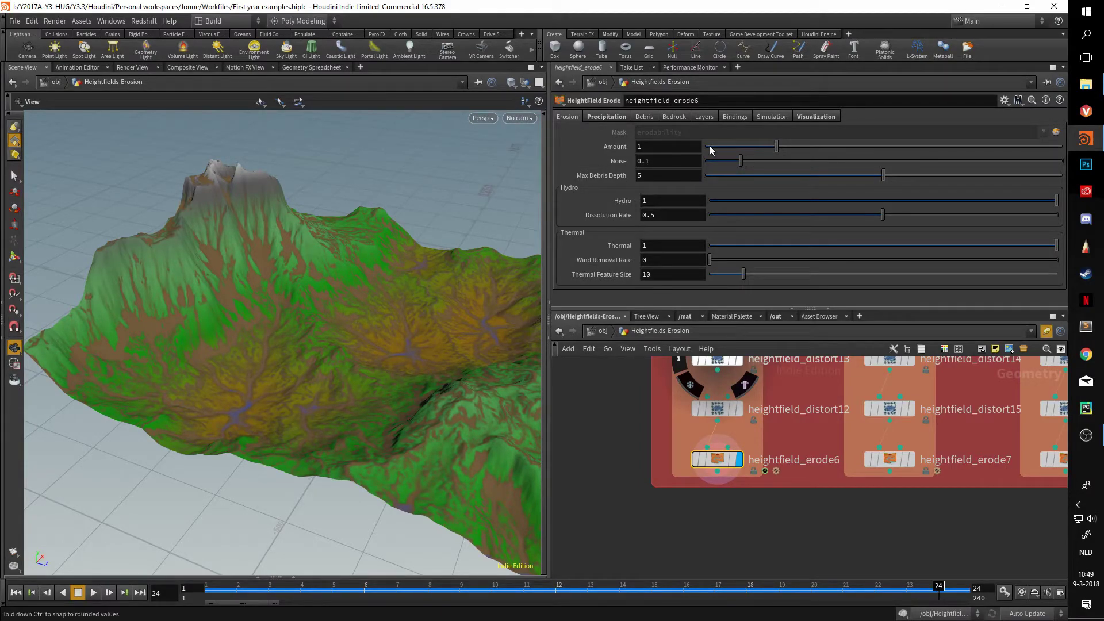
{"action": "left_click", "coordinate": [606, 117]}
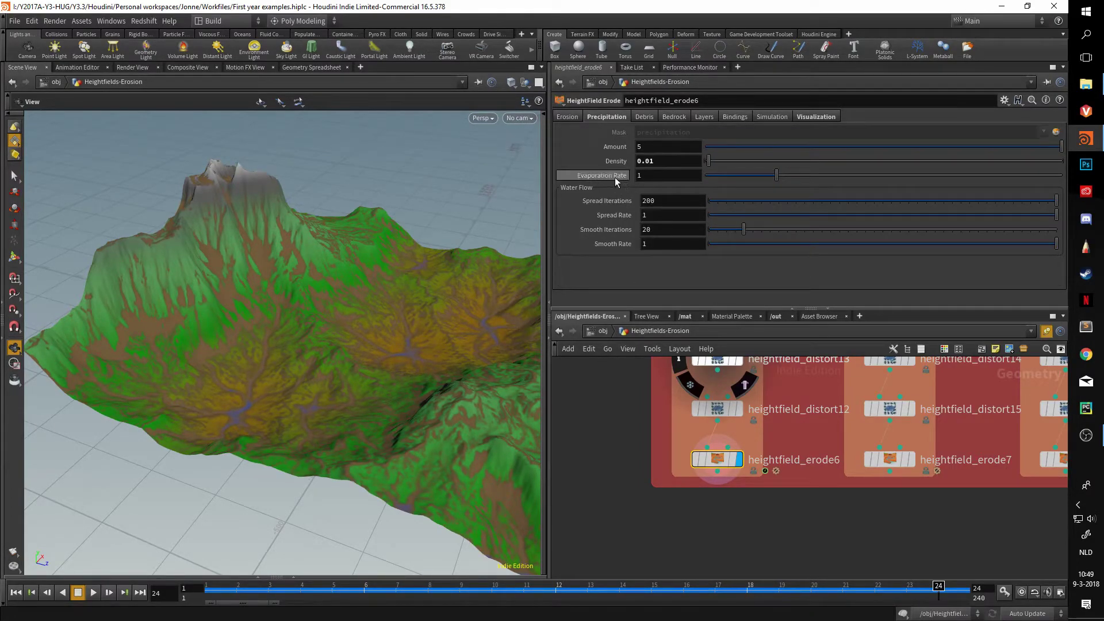
{"action": "left_click_drag", "start_coordinate": [776, 175], "coordinate": [817, 175]}
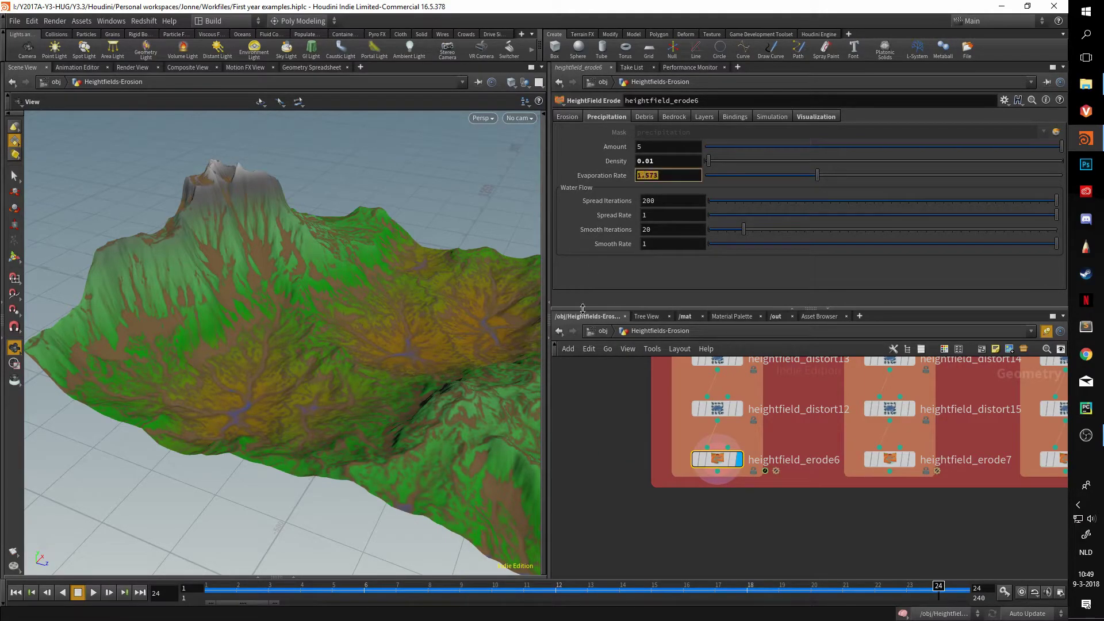
{"action": "left_click", "coordinate": [771, 117]}
{"action": "left_click", "coordinate": [684, 132]}
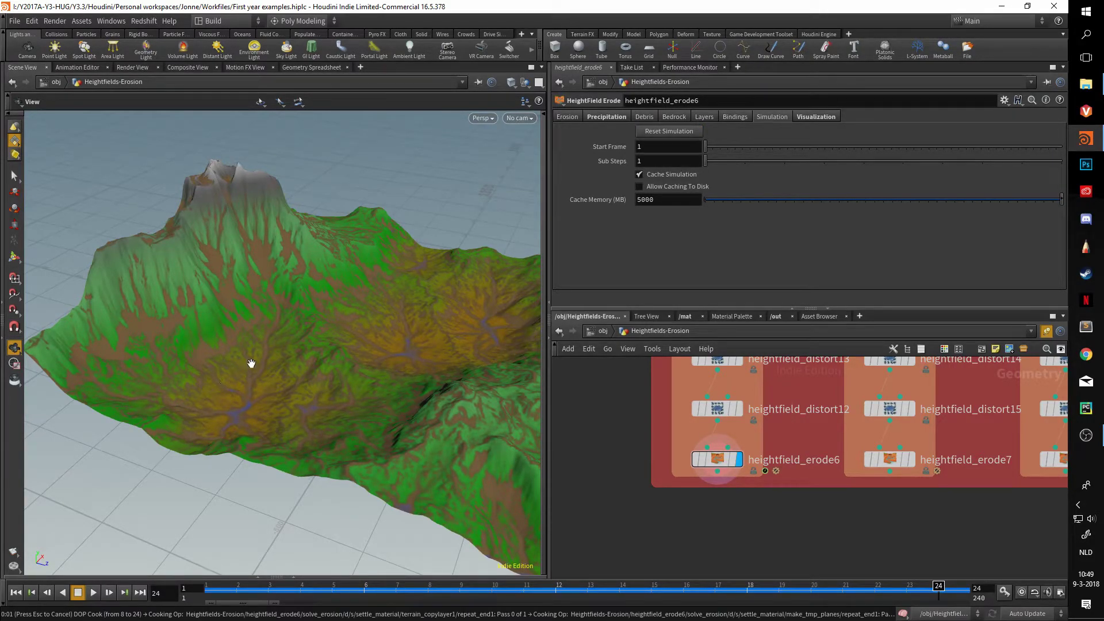
{"action": "left_click_drag", "start_coordinate": [249, 362], "coordinate": [465, 232]}
Raise Evaporation Rate from 2 to 5, re-simulate, and inspect the terrain overhead.
{"action": "left_click", "coordinate": [607, 115]}
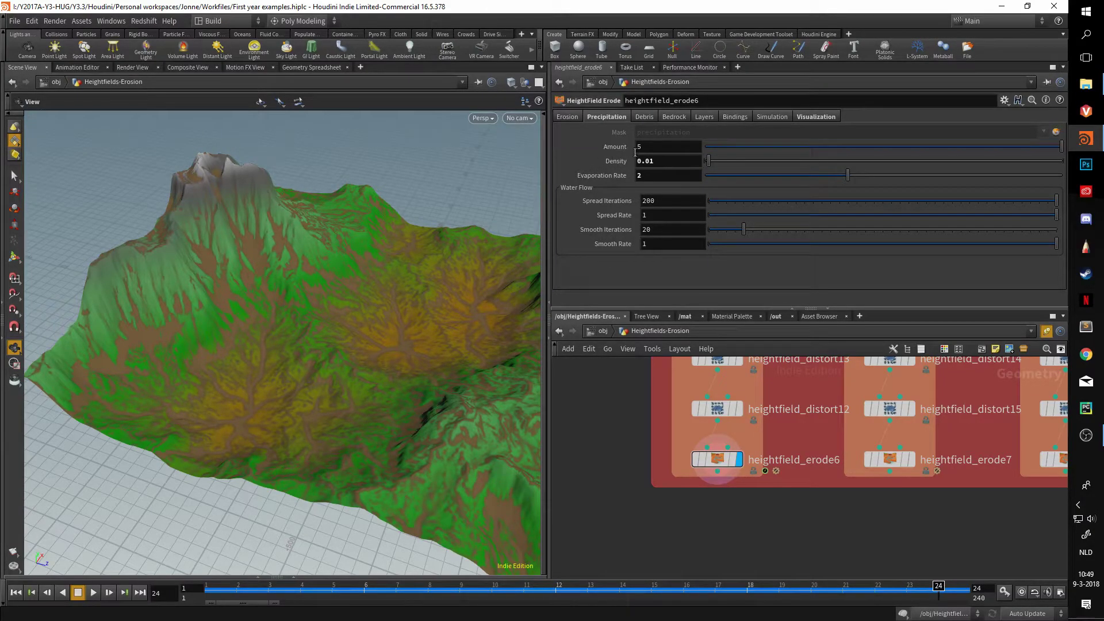
{"action": "left_click_drag", "start_coordinate": [848, 175], "coordinate": [1062, 175]}
{"action": "left_click", "coordinate": [772, 116]}
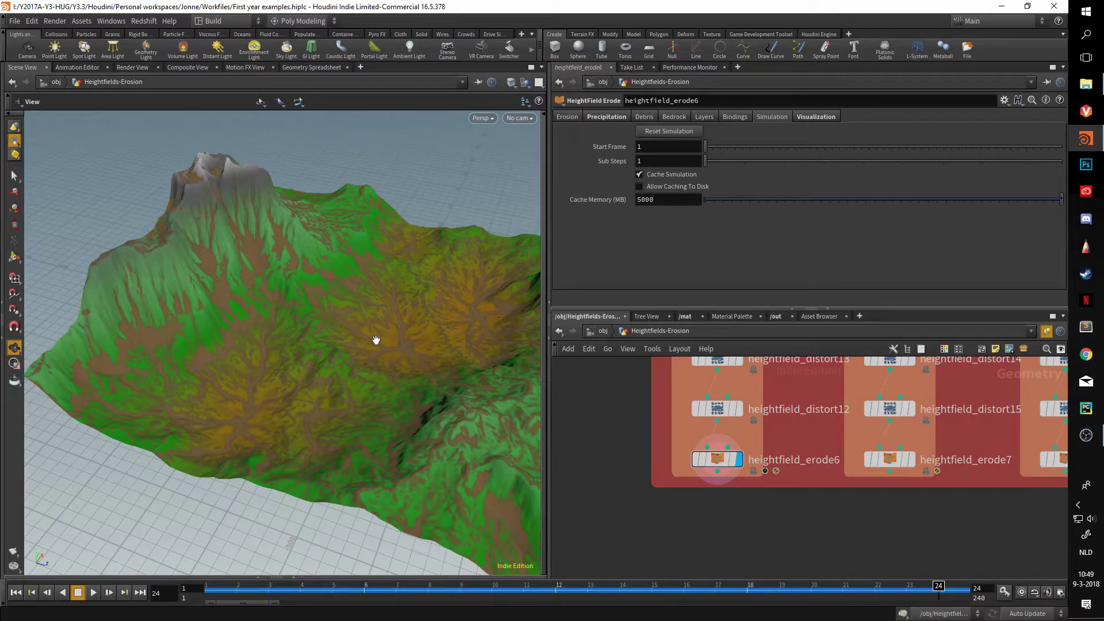
{"action": "left_click_drag", "start_coordinate": [376, 340], "coordinate": [185, 291]}
{"action": "right_click_drag", "start_coordinate": [187, 290], "coordinate": [232, 289]}
{"action": "left_click_drag", "start_coordinate": [233, 289], "coordinate": [322, 325]}
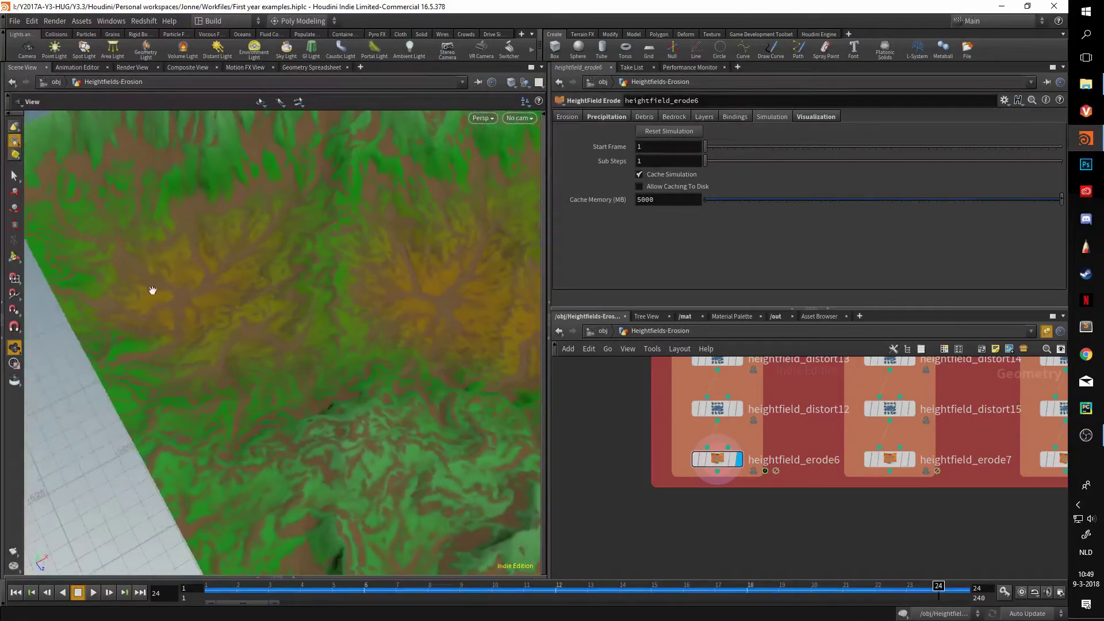
{"action": "left_click_drag", "start_coordinate": [239, 246], "coordinate": [247, 270]}
Set heightfield_erode6's precipitation Density to 0.1 and reset the erosion simulation.
{"action": "left_click", "coordinate": [607, 116]}
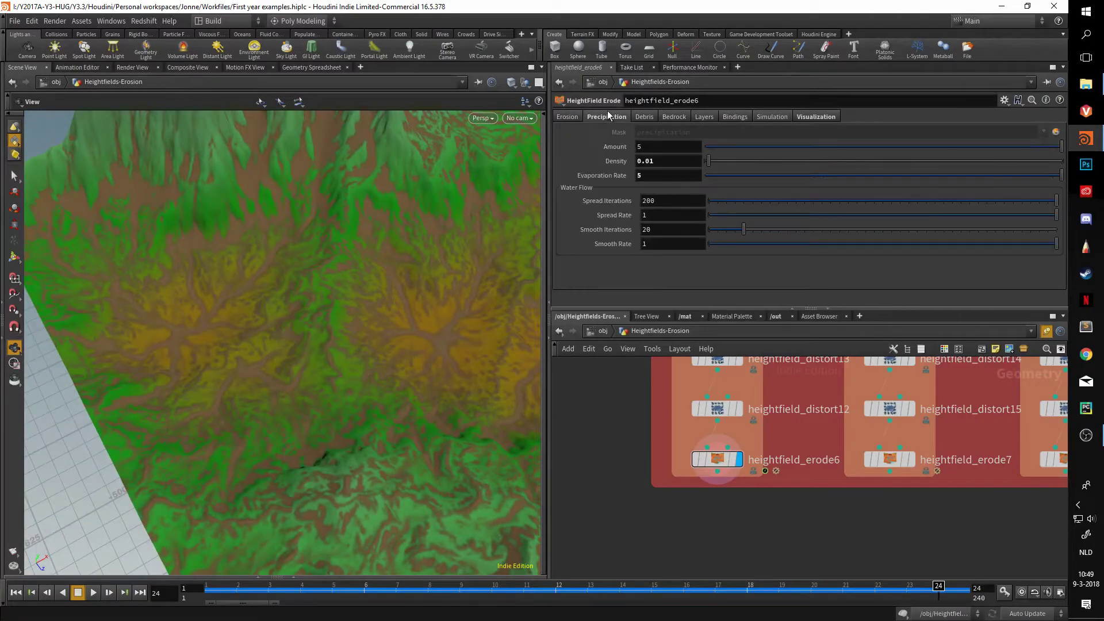
{"action": "double_click", "coordinate": [646, 161]}
{"action": "type", "text": "1"}
{"action": "key", "text": "Return"}
{"action": "left_click", "coordinate": [770, 117]}
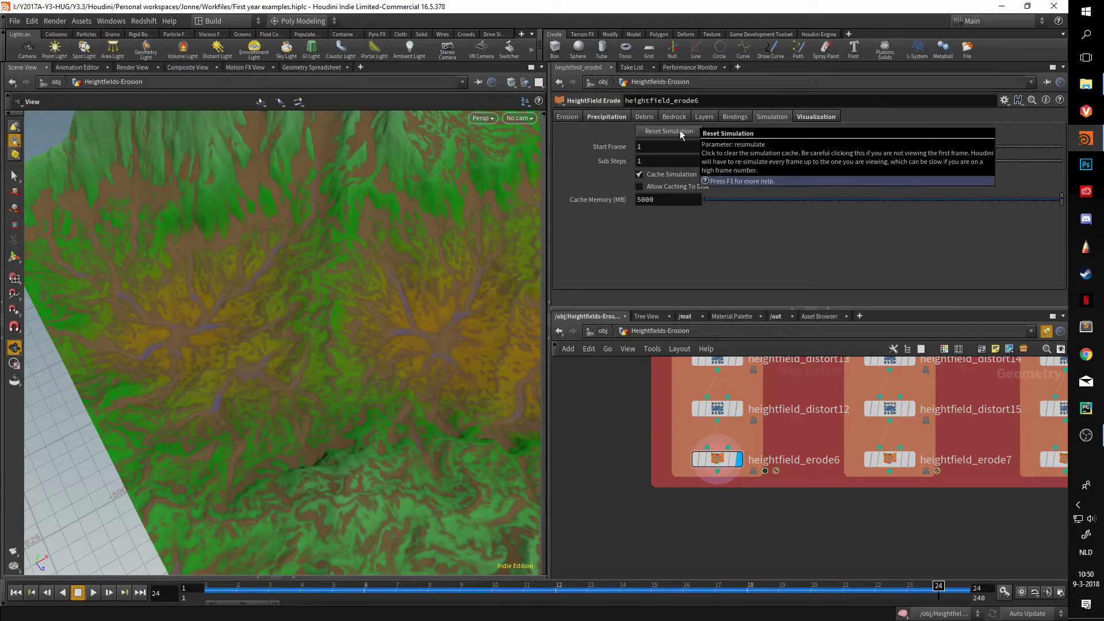
{"action": "left_click", "coordinate": [678, 131]}
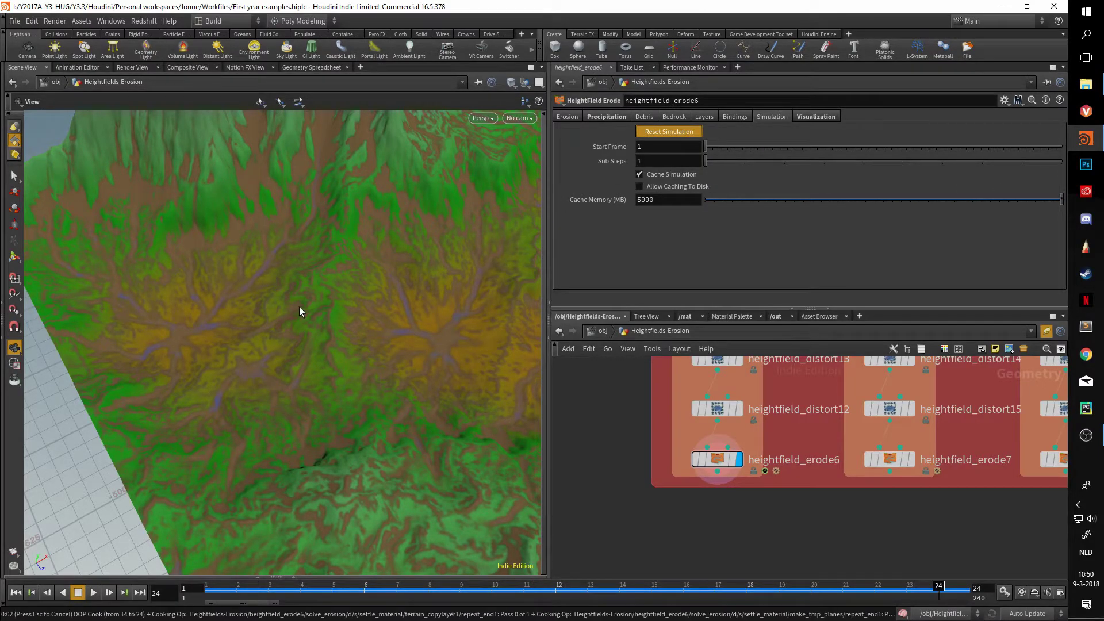
Orbit and zoom in to inspect the thin blue water channels along the valleys.
{"action": "left_click_drag", "start_coordinate": [386, 298], "coordinate": [439, 280]}
{"action": "left_click_drag", "start_coordinate": [156, 514], "coordinate": [270, 393]}
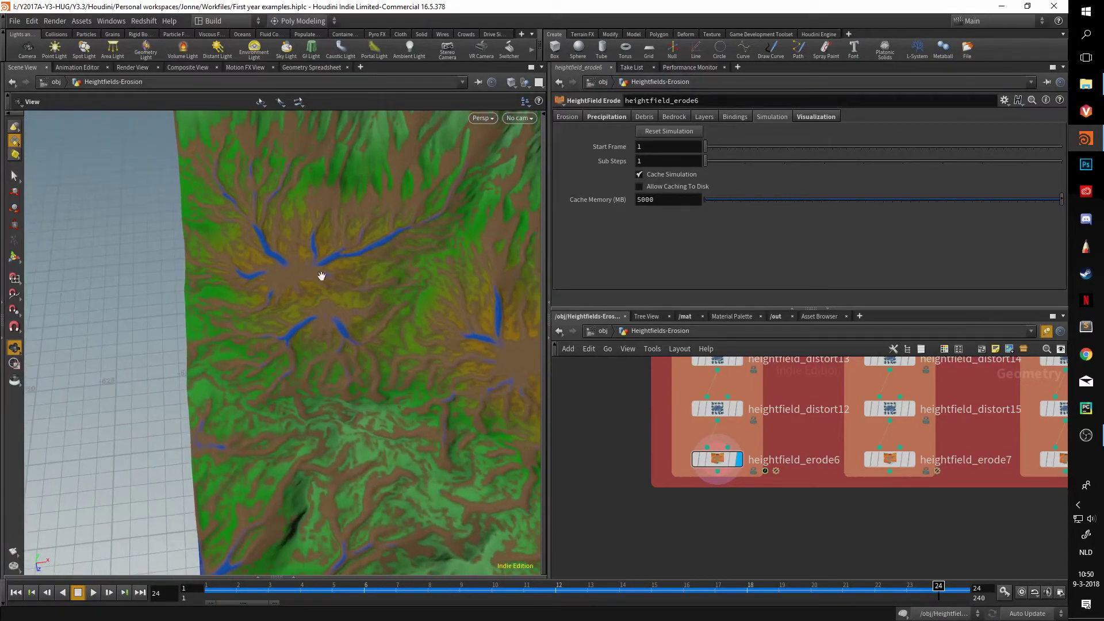
{"action": "left_click", "coordinate": [620, 117]}
{"action": "left_click_drag", "start_coordinate": [340, 315], "coordinate": [320, 357]}
{"action": "scroll", "coordinate": [296, 351], "scroll_direction": "up", "scroll_amount": 5}
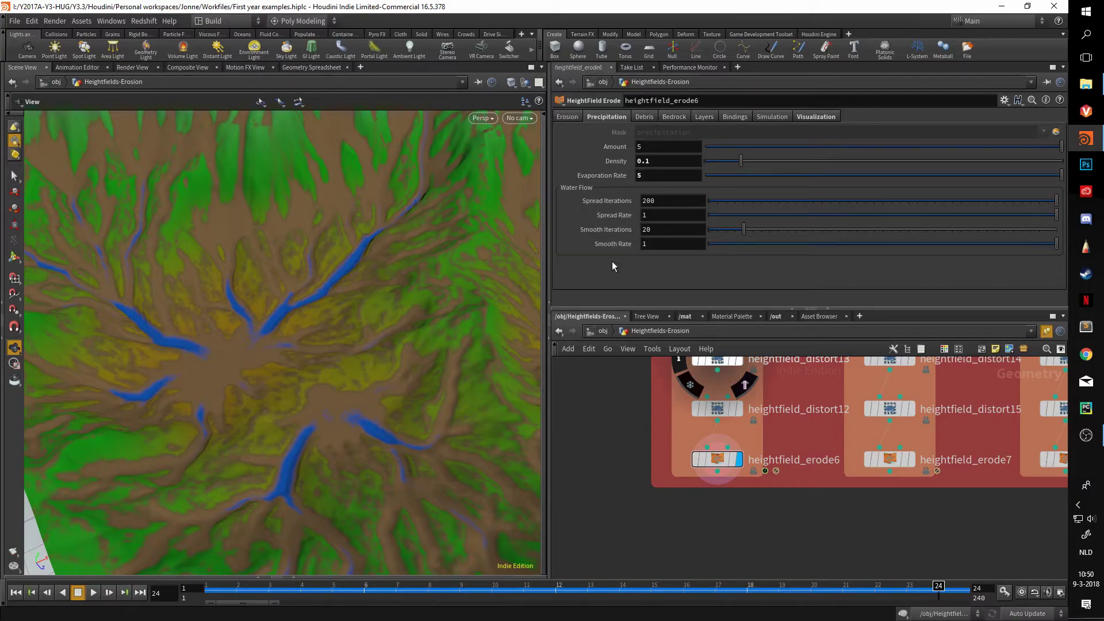
Tilt to a steeper overhead view and lower Spread Iterations from 200 to 133.
{"action": "right_click_drag", "start_coordinate": [394, 255], "coordinate": [359, 256]}
{"action": "left_click_drag", "start_coordinate": [359, 255], "coordinate": [345, 276], "text": "alt"}
{"action": "left_click_drag", "start_coordinate": [1041, 205], "coordinate": [892, 206]}
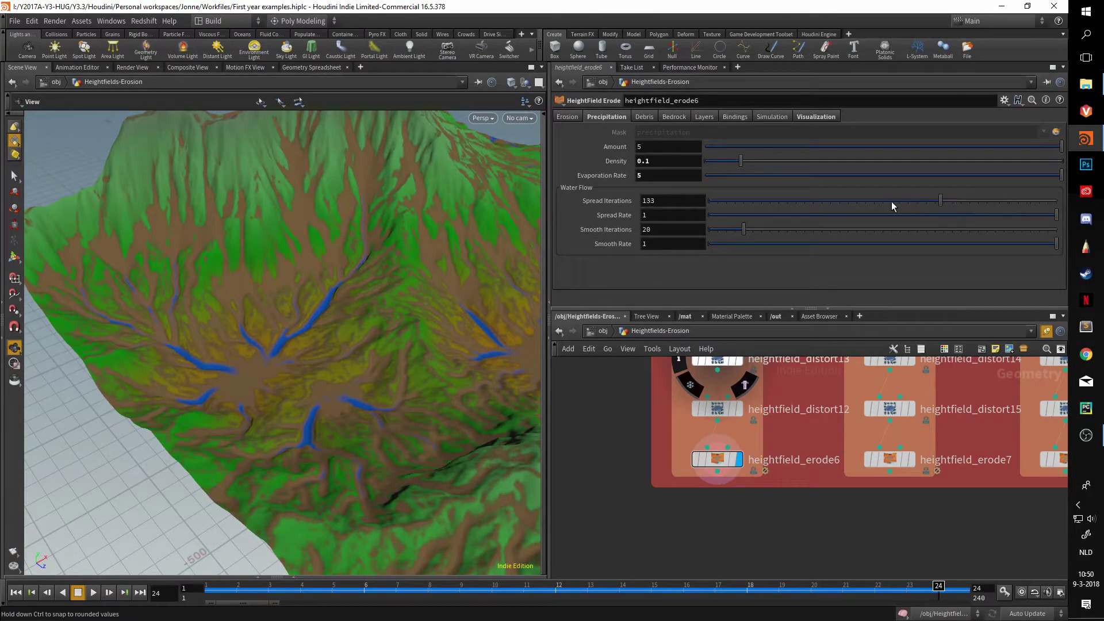
{"action": "left_click", "coordinate": [772, 117]}
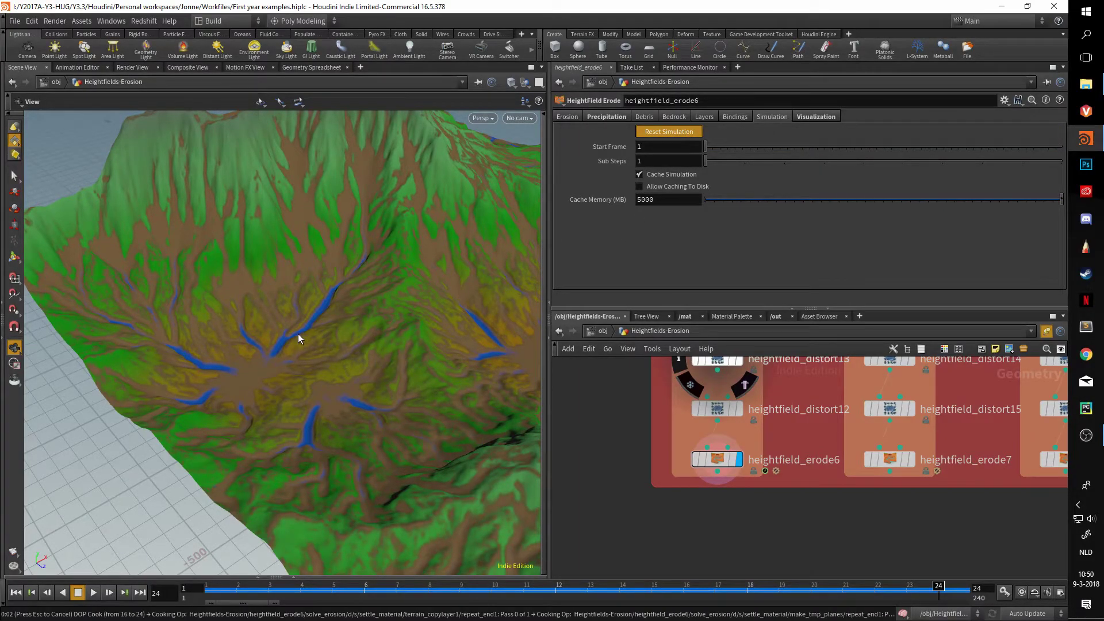
Raise Spread Iterations back to 200 and lower Spread Rate to 0.445.
{"action": "left_click", "coordinate": [620, 118]}
{"action": "left_click_drag", "start_coordinate": [866, 201], "coordinate": [988, 201]}
{"action": "left_click_drag", "start_coordinate": [1078, 218], "coordinate": [1093, 216]}
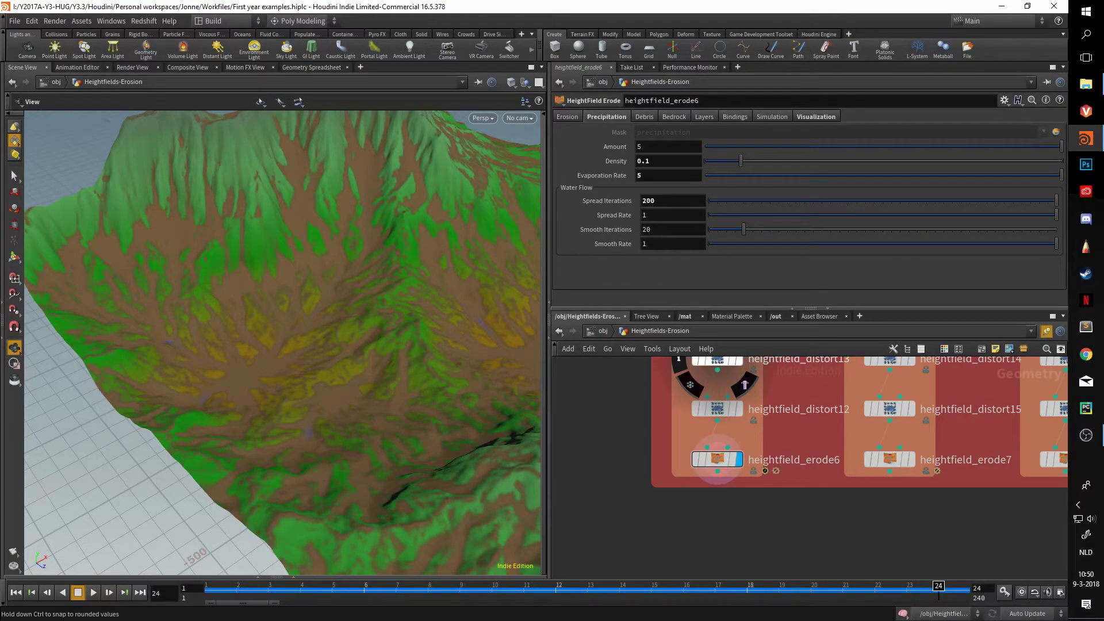
{"action": "left_click_drag", "start_coordinate": [948, 217], "coordinate": [857, 216]}
{"action": "left_click", "coordinate": [772, 117]}
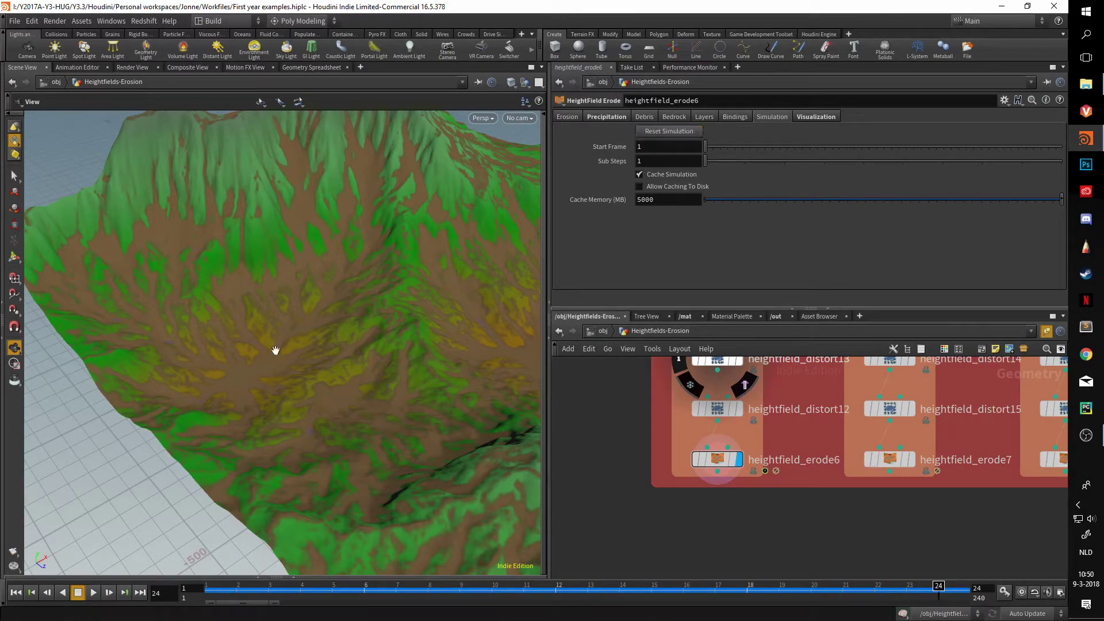
{"action": "scroll", "coordinate": [886, 503], "scroll_direction": "down", "scroll_amount": 2}
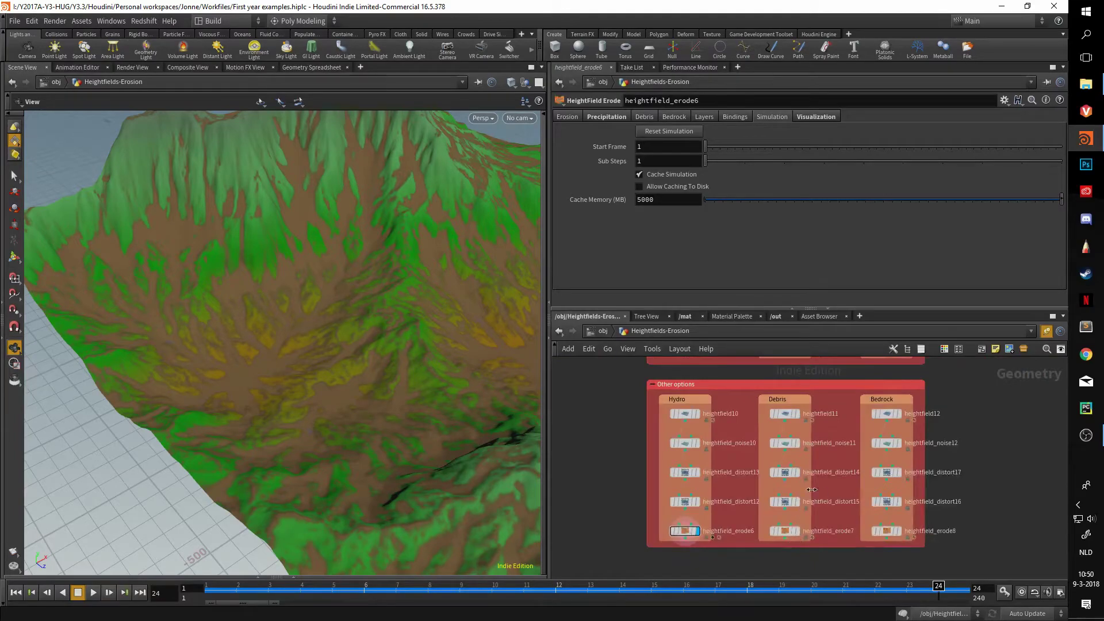
Display heightfield_erode7's result and orbit to inspect its debris-eroded terrain.
{"action": "middle_click_drag", "start_coordinate": [839, 490], "coordinate": [824, 466]}
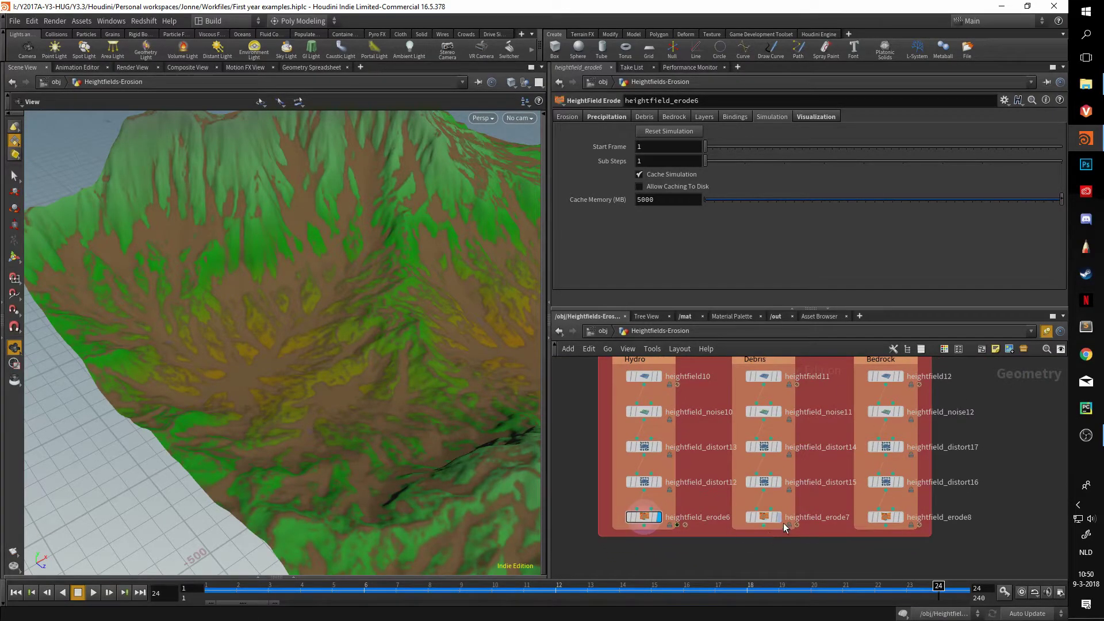
{"action": "left_click", "coordinate": [764, 521]}
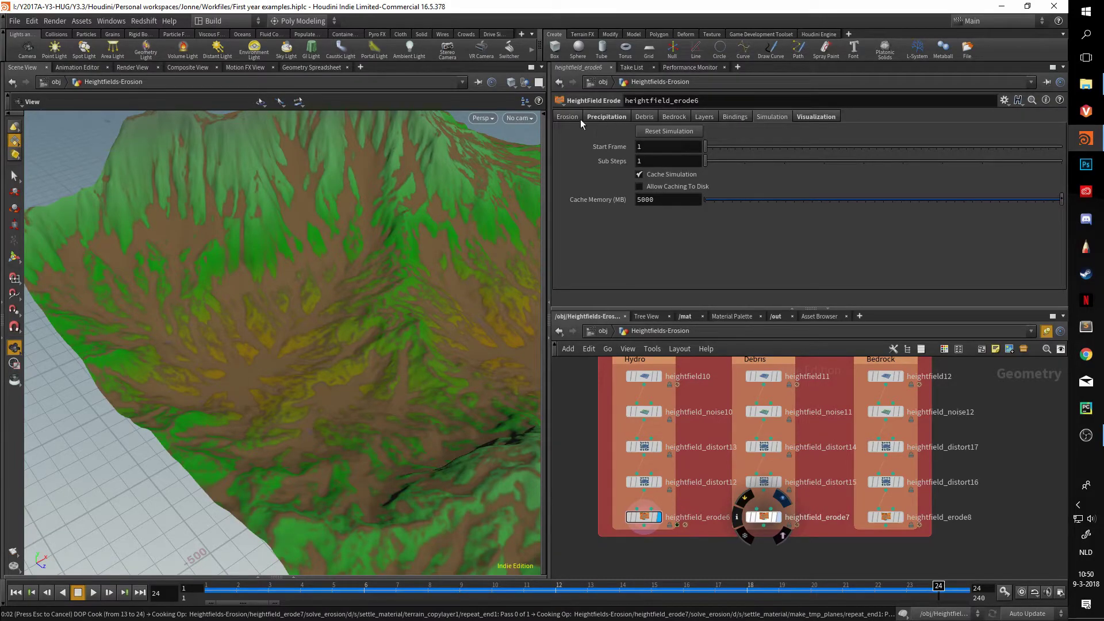
{"action": "left_click_drag", "start_coordinate": [387, 276], "coordinate": [417, 274]}
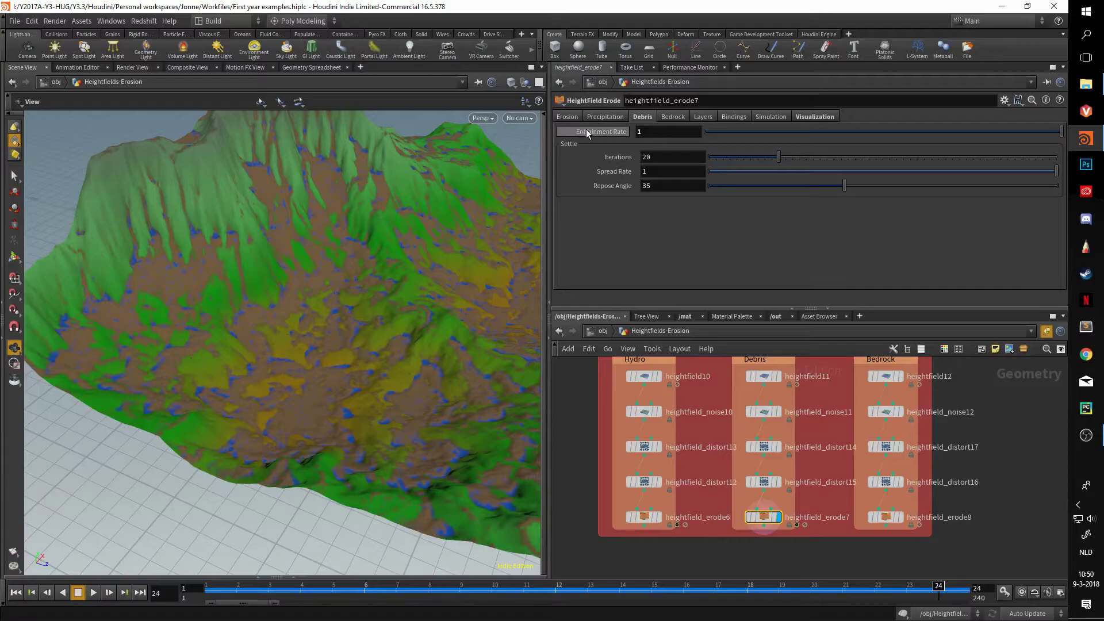
Add a new HeightField Erode node, heightfield_erode9, below the comparison grid.
{"action": "middle_click_drag", "start_coordinate": [834, 451], "coordinate": [762, 506]}
{"action": "key", "text": "Tab"}
{"action": "type", "text": "er"}
{"action": "left_click", "coordinate": [1071, 247]}
{"action": "middle_click_drag", "start_coordinate": [731, 569], "coordinate": [796, 413]}
{"action": "left_click", "coordinate": [791, 503]}
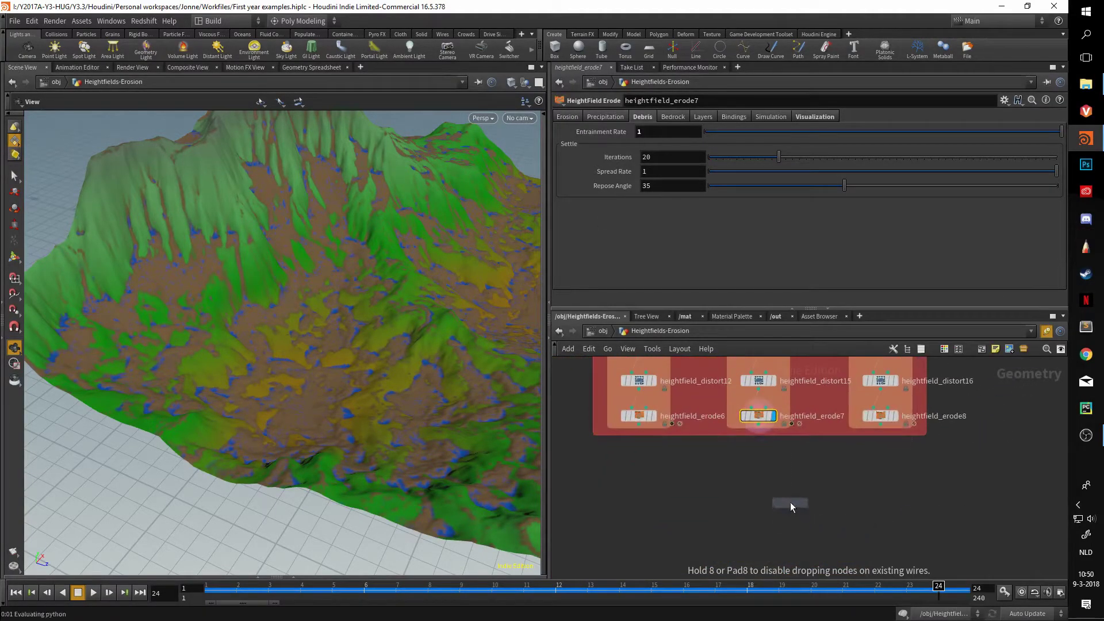
{"action": "left_click", "coordinate": [657, 133]}
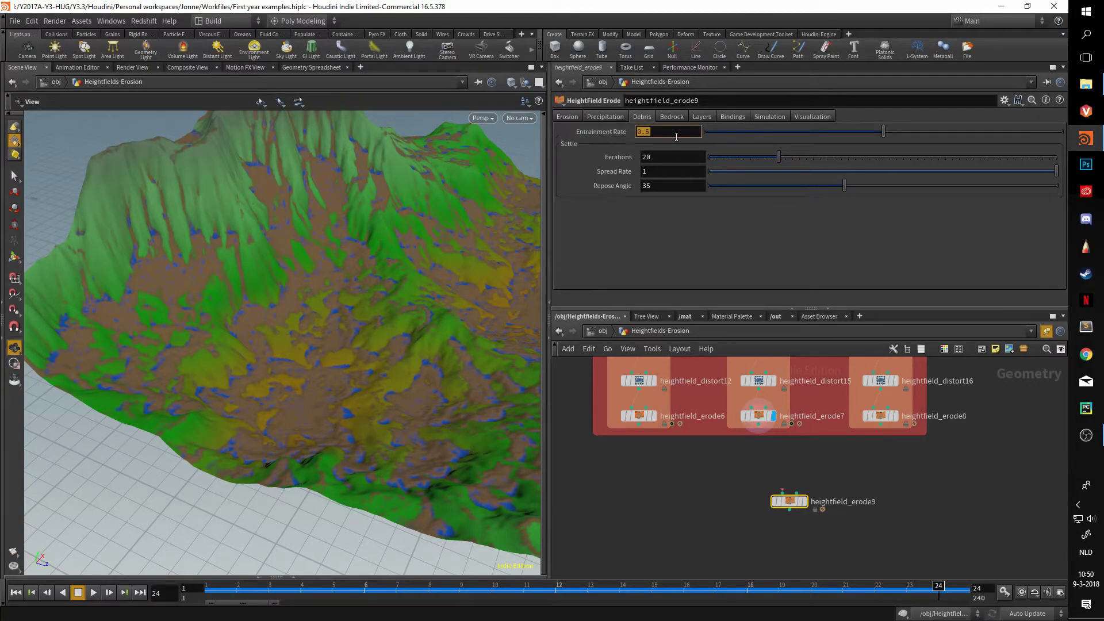
Select heightfield_erode7, move the camera closer, and bring up its Debris settings.
{"action": "left_click", "coordinate": [760, 416]}
{"action": "left_click_drag", "start_coordinate": [436, 287], "coordinate": [507, 264]}
{"action": "left_click_drag", "start_coordinate": [533, 349], "coordinate": [384, 321]}
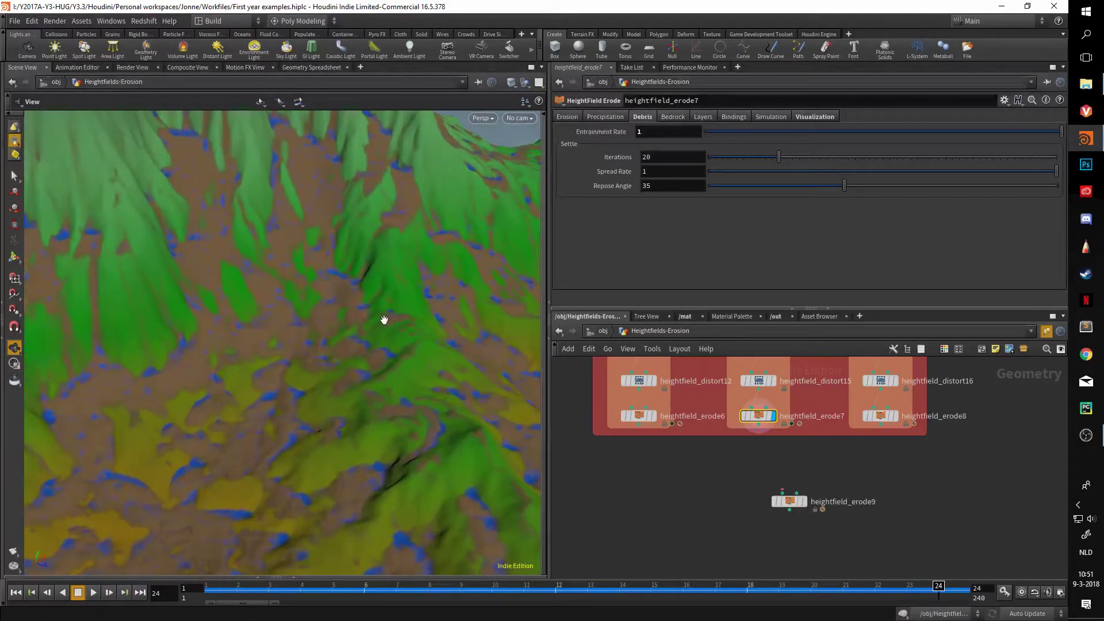
{"action": "left_click", "coordinate": [568, 117]}
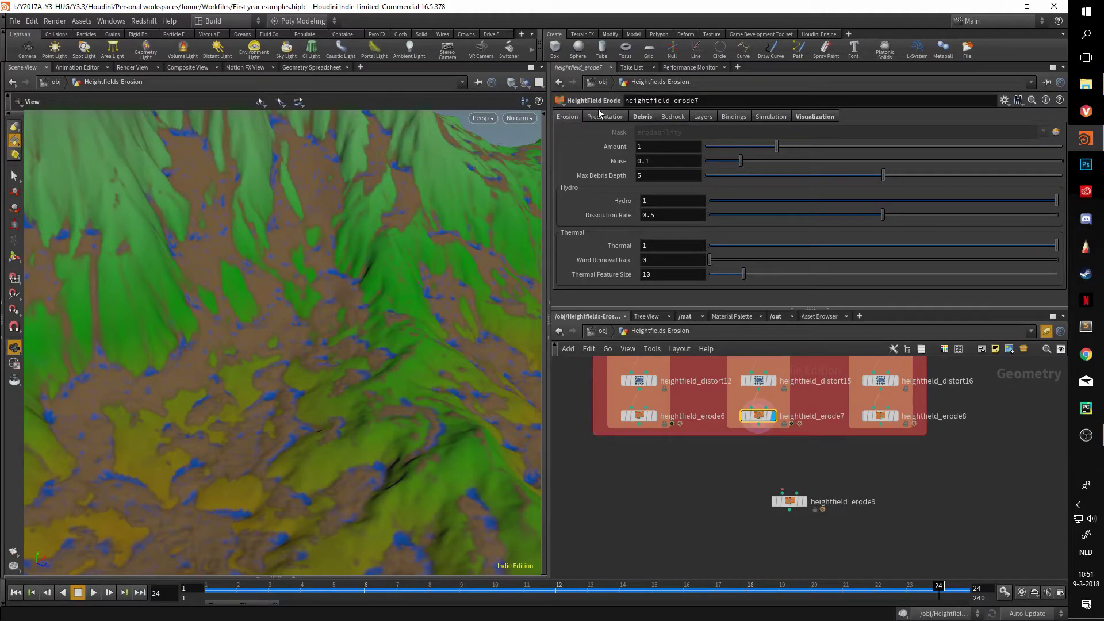
{"action": "left_click", "coordinate": [642, 117]}
Lower Entrainment Rate from 1 to 0.5 and re-run the erosion simulation.
{"action": "scroll", "coordinate": [324, 301], "scroll_direction": "down", "scroll_amount": 5}
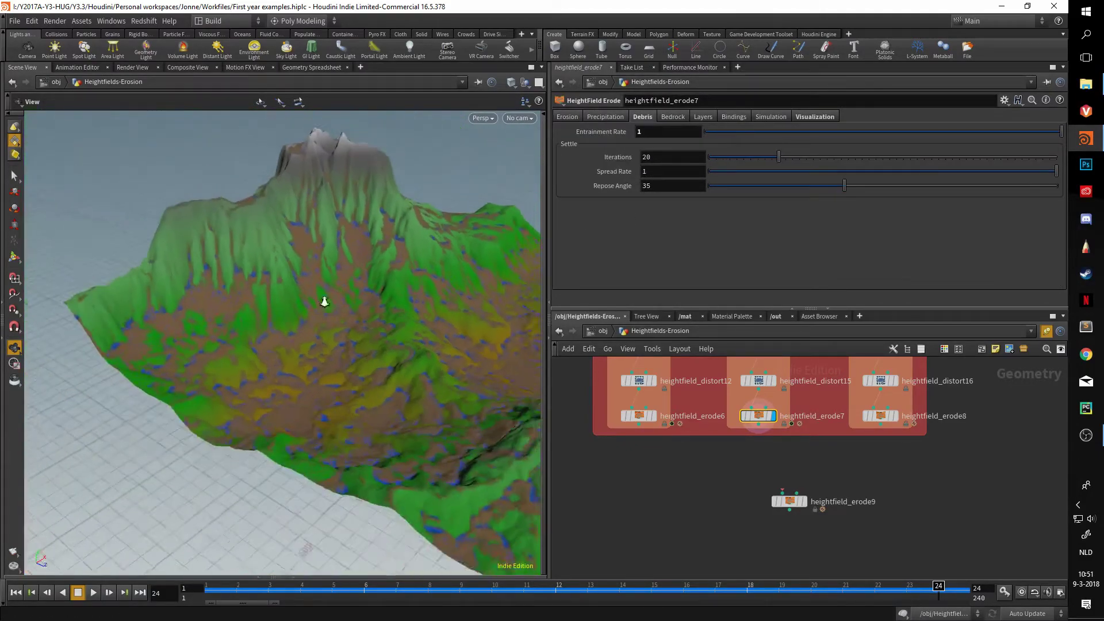
{"action": "scroll", "coordinate": [324, 302], "scroll_direction": "down", "scroll_amount": 1}
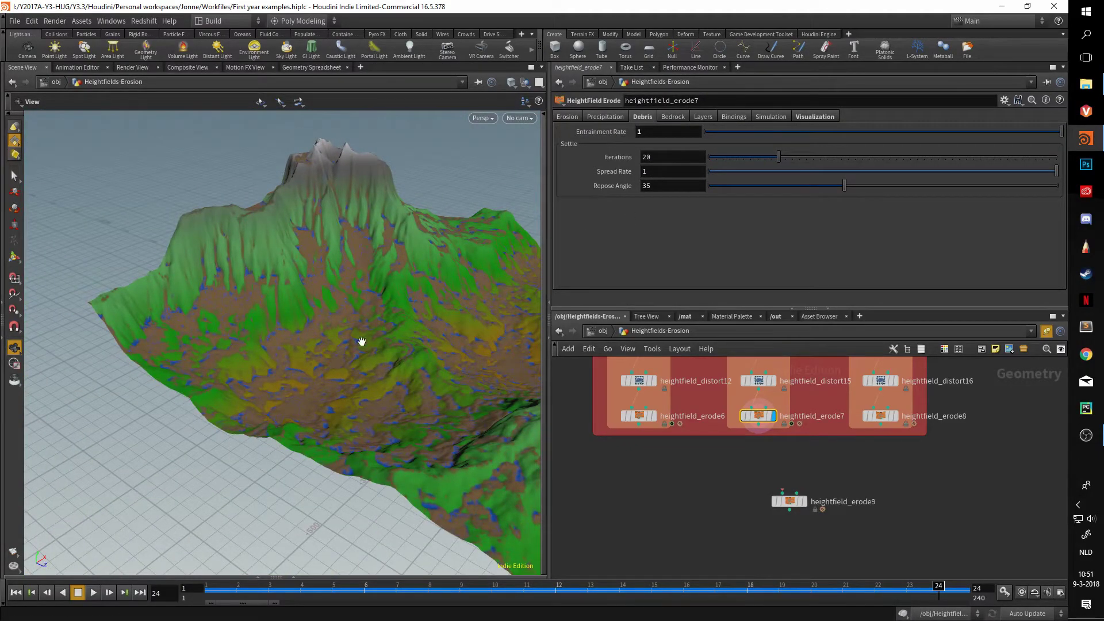
{"action": "scroll", "coordinate": [360, 340], "scroll_direction": "up", "scroll_amount": 8}
{"action": "scroll", "coordinate": [369, 345], "scroll_direction": "down", "scroll_amount": 5}
{"action": "scroll", "coordinate": [370, 359], "scroll_direction": "up", "scroll_amount": 6}
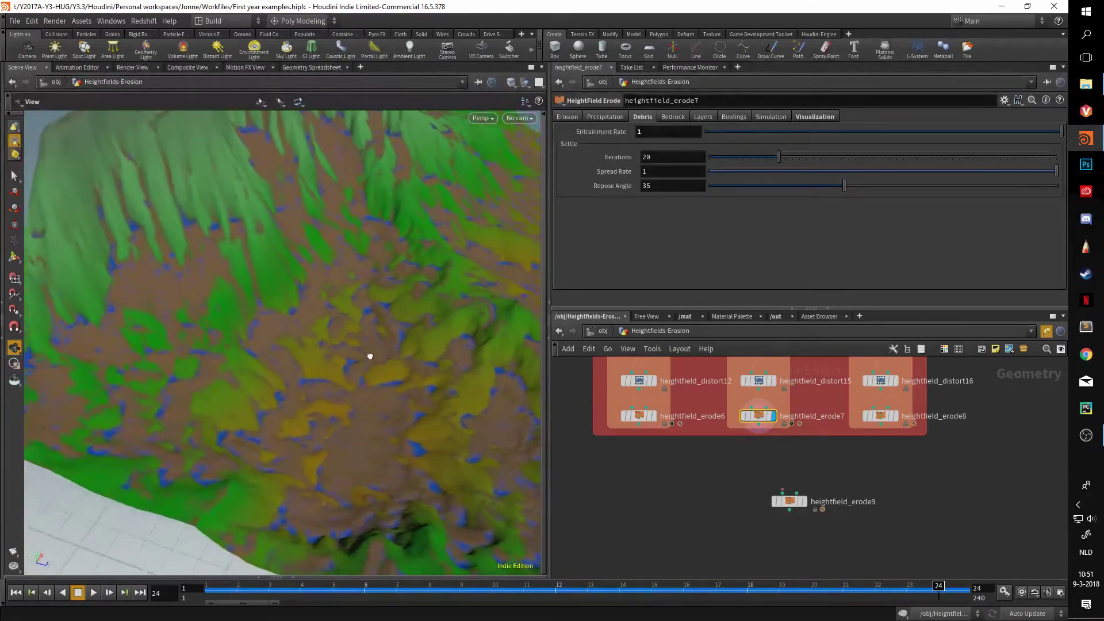
{"action": "middle_click_drag", "start_coordinate": [659, 127], "coordinate": [626, 124]}
{"action": "left_click", "coordinate": [799, 117]}
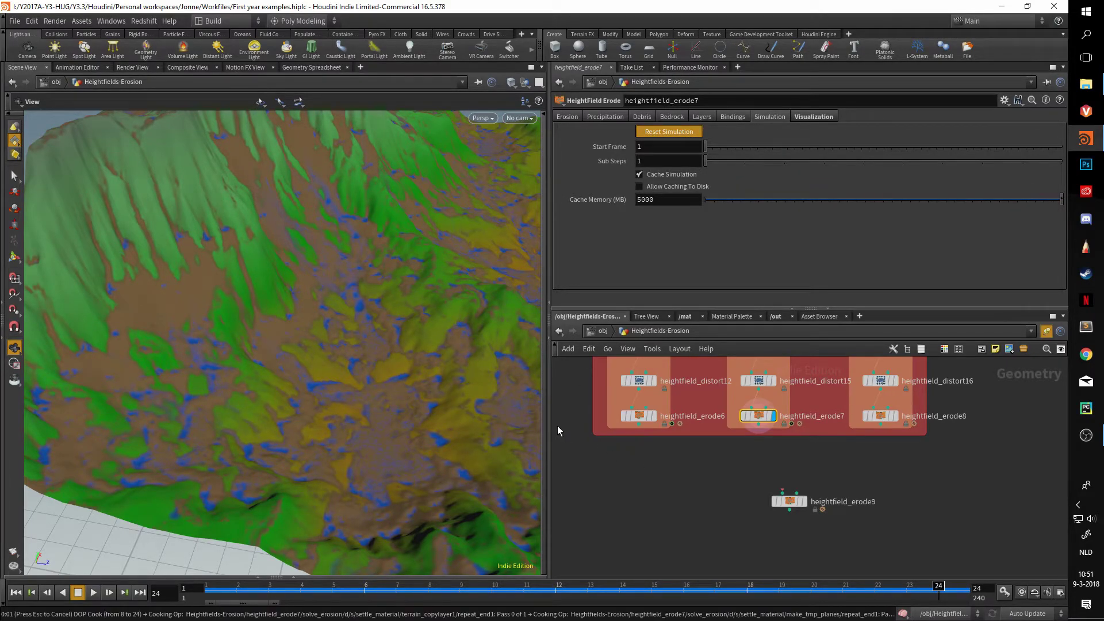
{"action": "left_click_drag", "start_coordinate": [460, 398], "coordinate": [397, 382]}
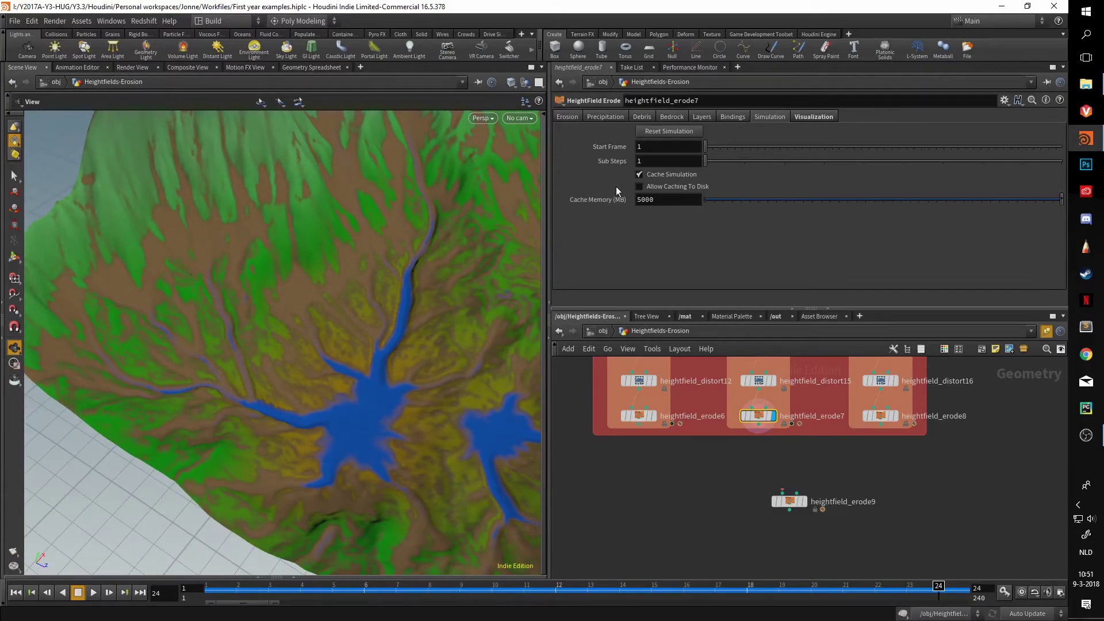
Re-simulate heightfield_erode7, view the scattered blue pools, and return Entrainment Rate to 1.
{"action": "left_click", "coordinate": [654, 118]}
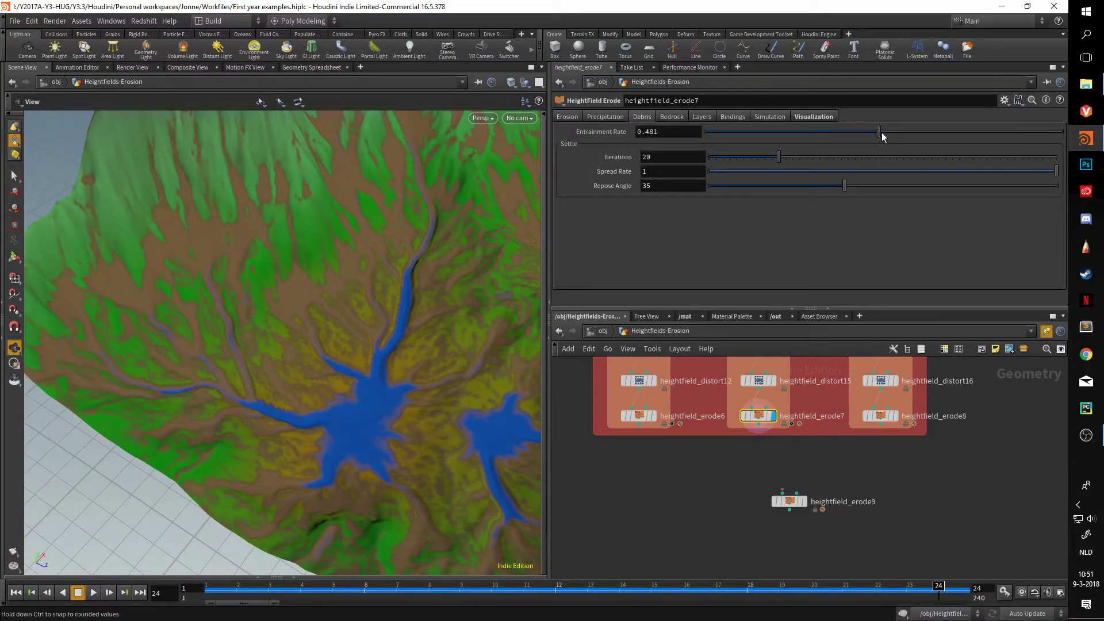
{"action": "left_click", "coordinate": [771, 116]}
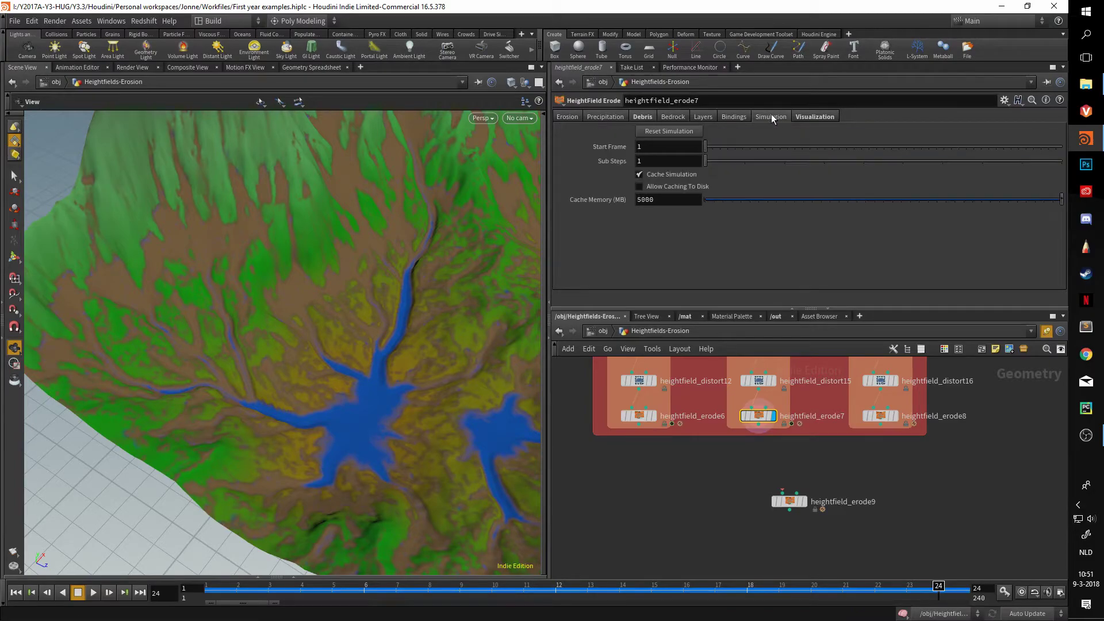
{"action": "left_click", "coordinate": [679, 131]}
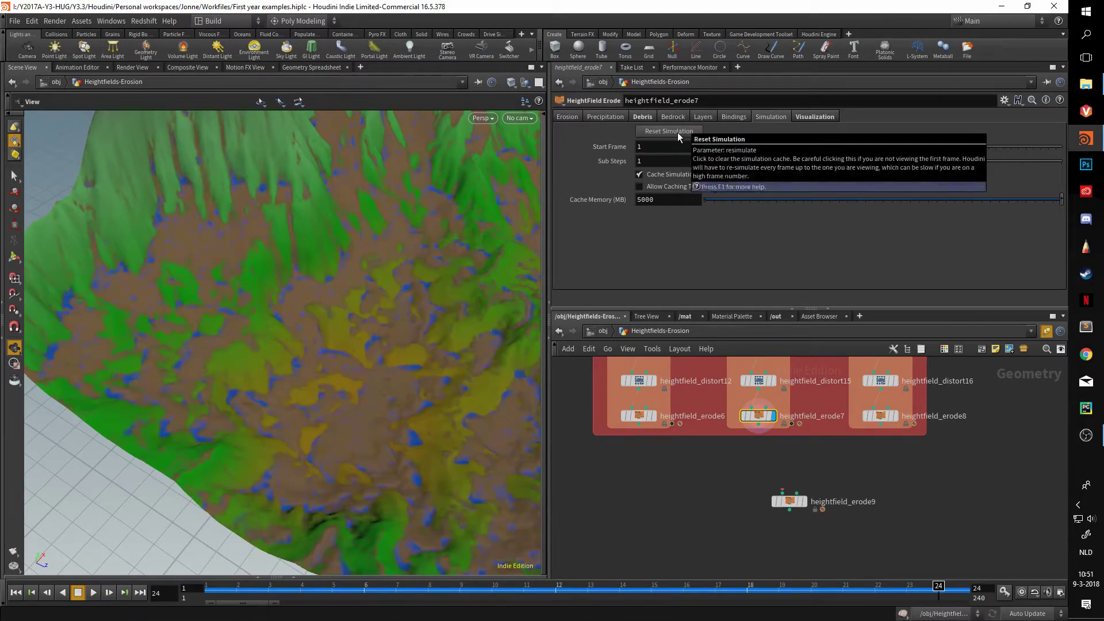
{"action": "left_click_drag", "start_coordinate": [399, 323], "coordinate": [373, 364]}
{"action": "left_click", "coordinate": [673, 117]}
{"action": "left_click", "coordinate": [642, 116]}
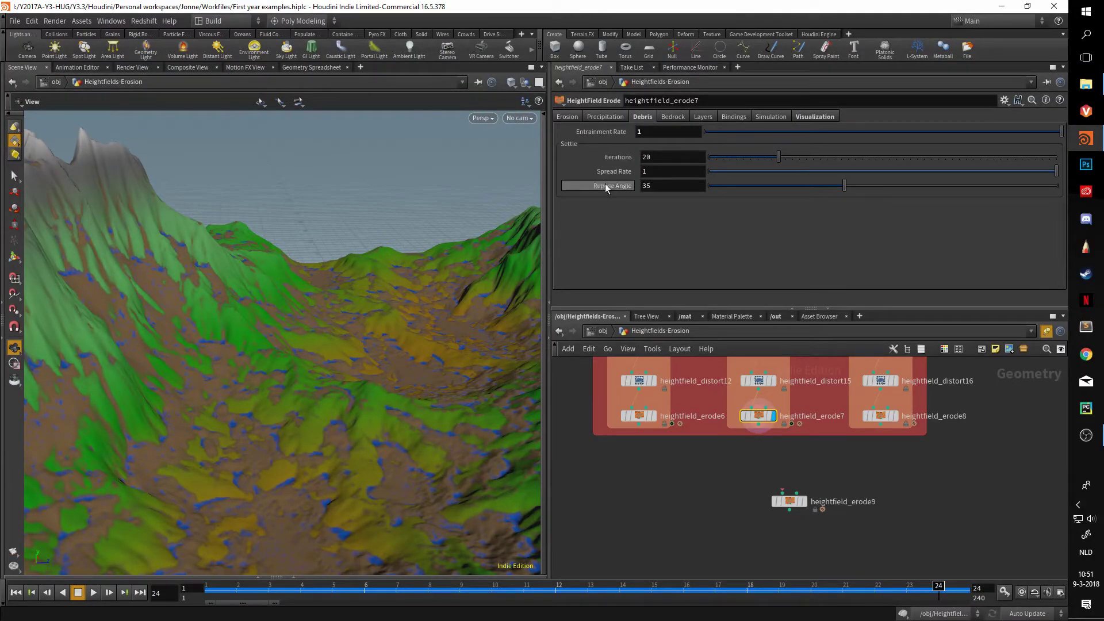
Lower Repose Angle from 35 to about 11.2 and orbit to compare the brown debris streaks.
{"action": "left_click_drag", "start_coordinate": [416, 329], "coordinate": [305, 330]}
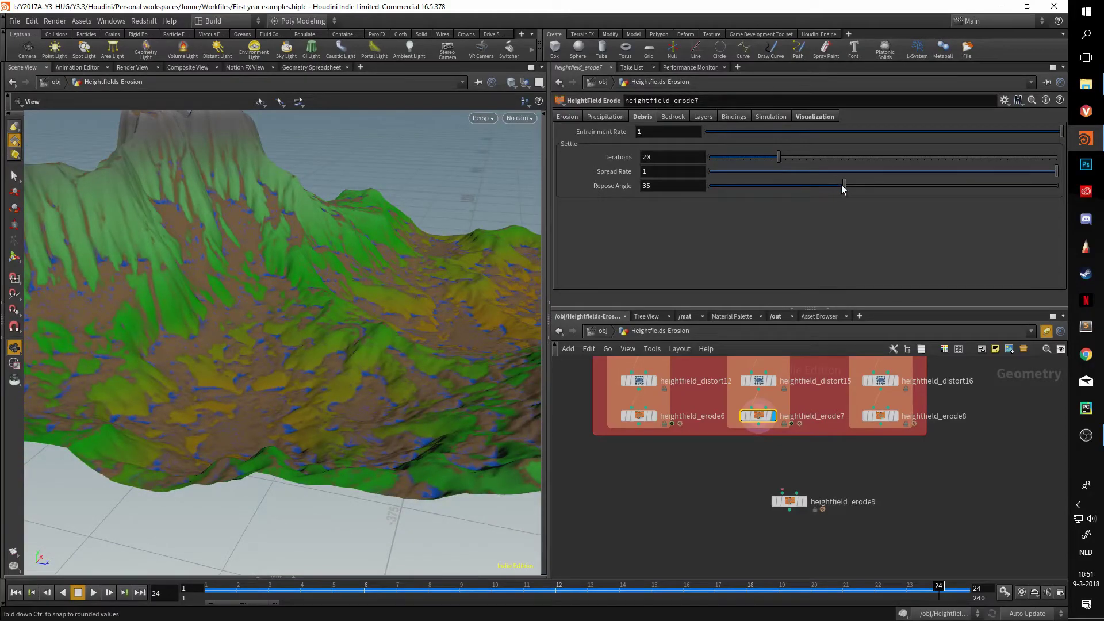
{"action": "left_click_drag", "start_coordinate": [838, 190], "coordinate": [756, 190]}
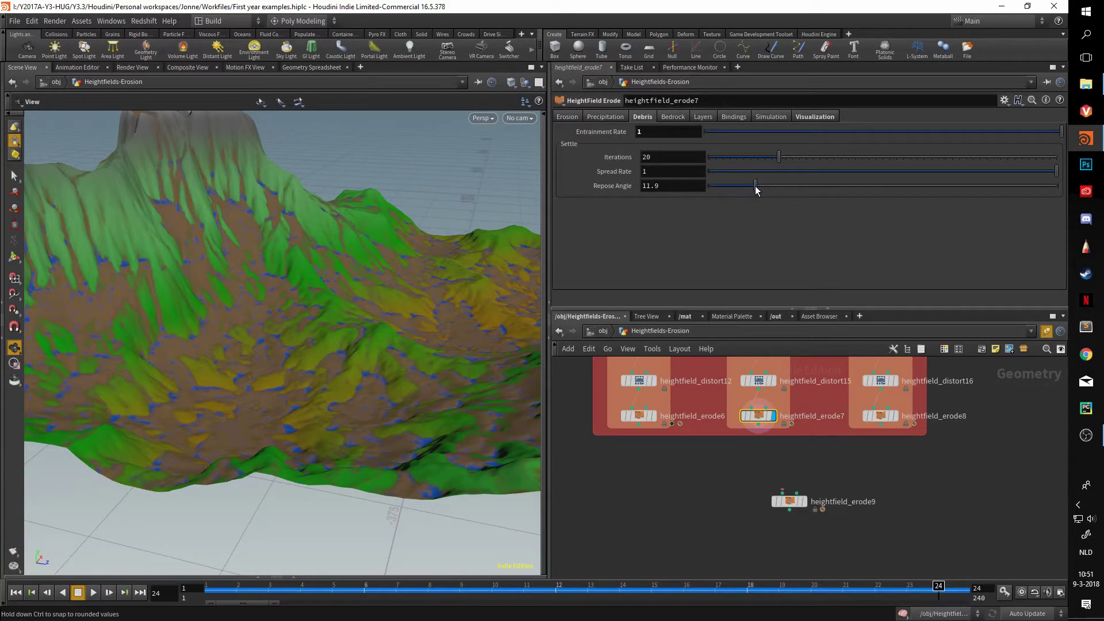
{"action": "left_click", "coordinate": [771, 116]}
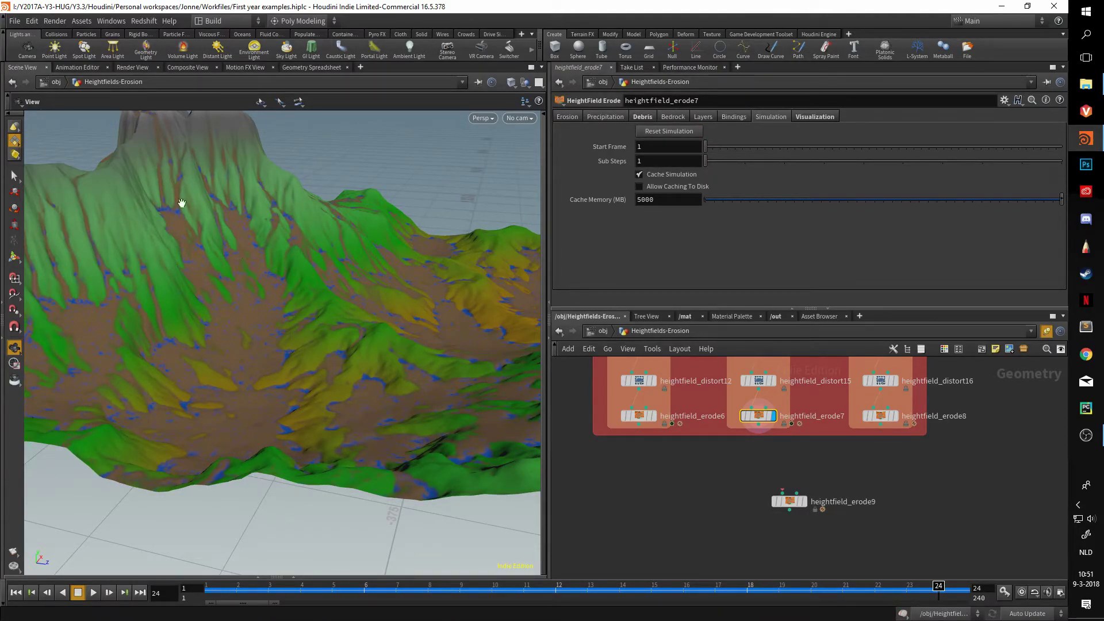
{"action": "scroll", "coordinate": [256, 368], "scroll_direction": "down", "scroll_amount": 4}
{"action": "left_click_drag", "start_coordinate": [255, 368], "coordinate": [316, 386]}
{"action": "scroll", "coordinate": [271, 380], "scroll_direction": "up", "scroll_amount": 5}
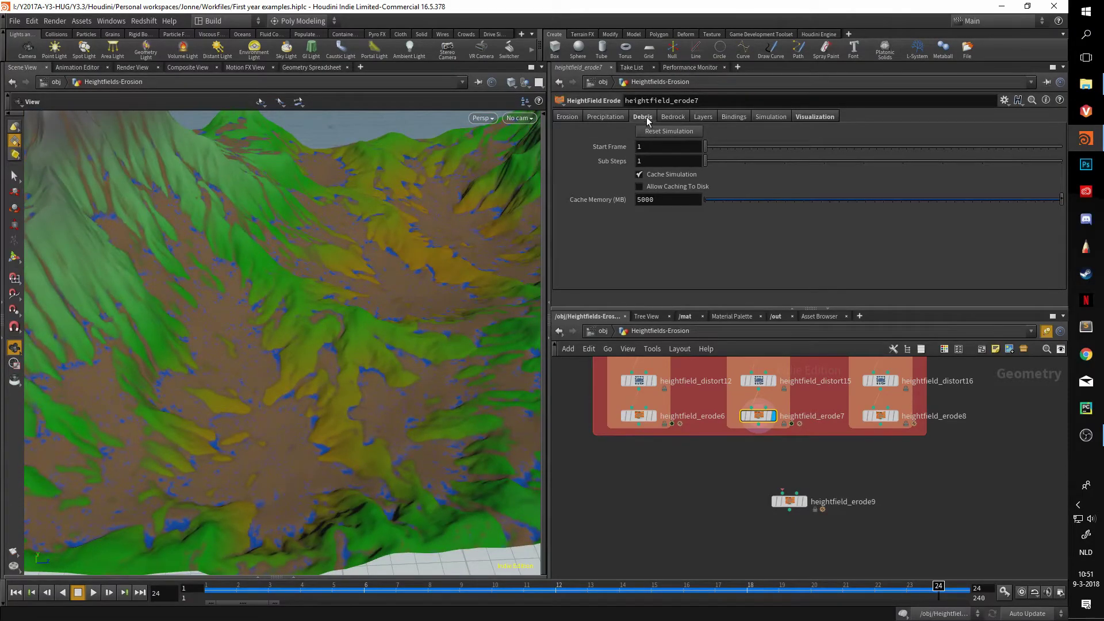
{"action": "left_click", "coordinate": [642, 116]}
{"action": "mouse_move", "coordinate": [621, 188]}
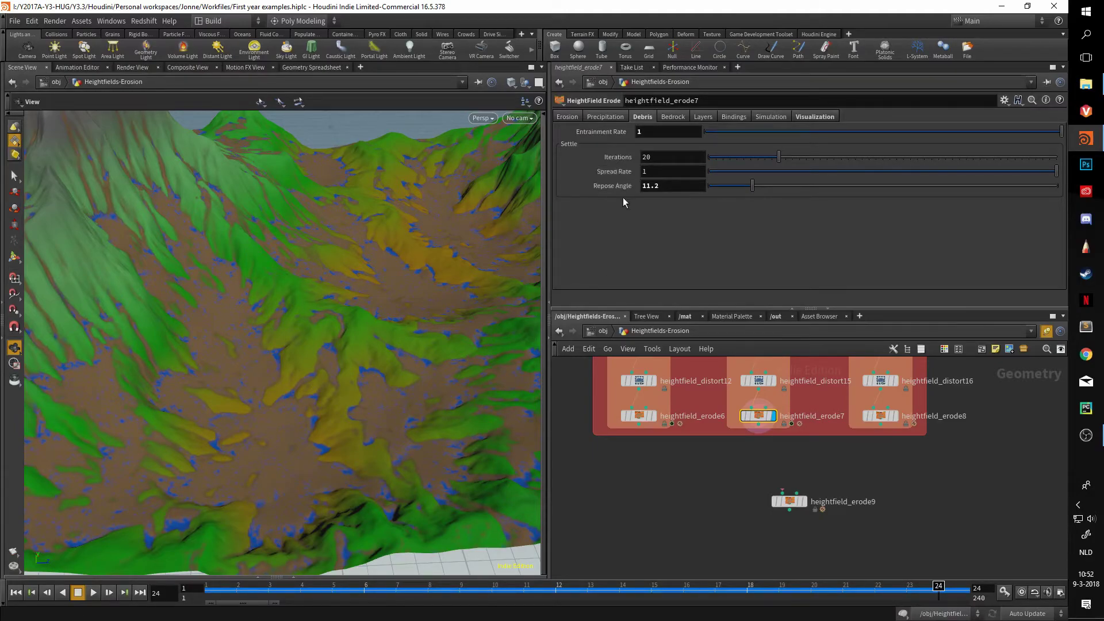
Raise Repose Angle to 59.5, re-simulate, and orbit to inspect the green slopes and debris.
{"action": "left_click_drag", "start_coordinate": [906, 186], "coordinate": [924, 185]}
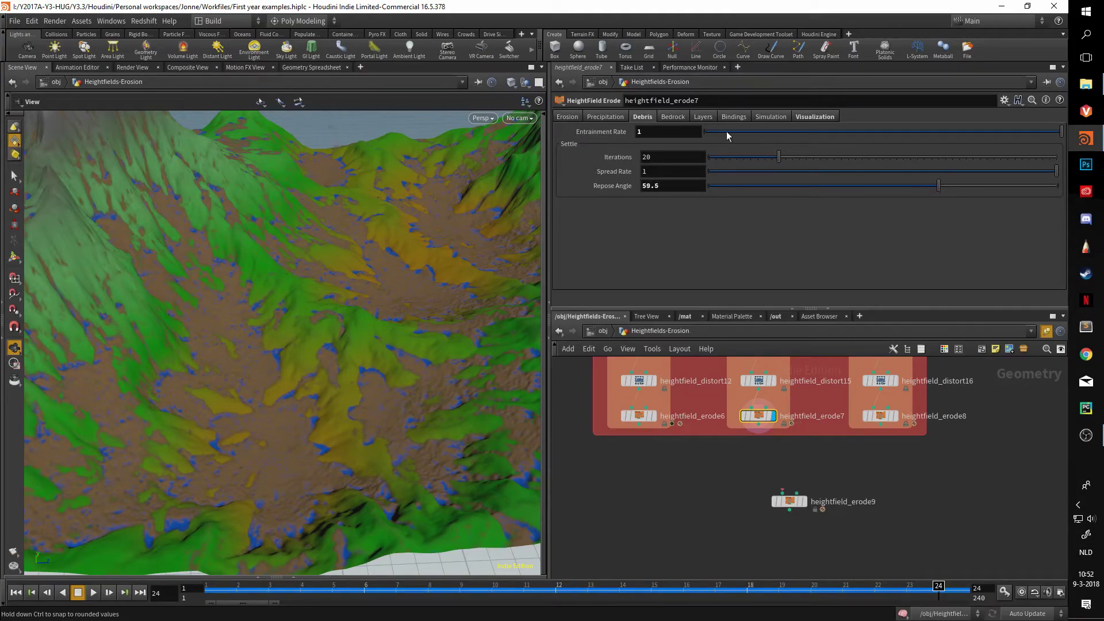
{"action": "left_click", "coordinate": [769, 116]}
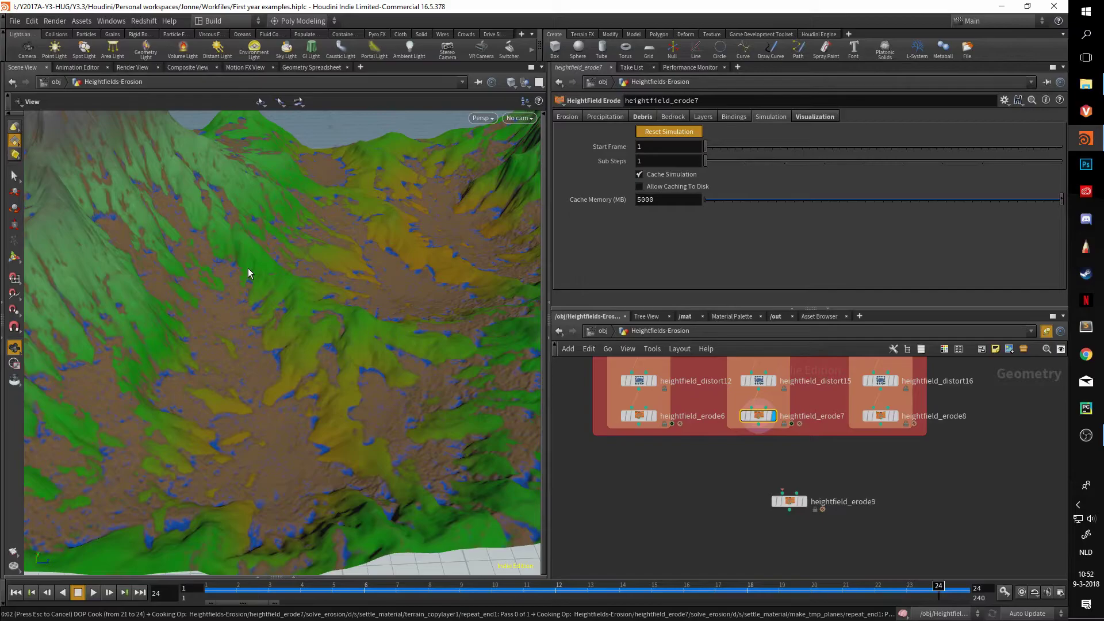
{"action": "left_click", "coordinate": [642, 117]}
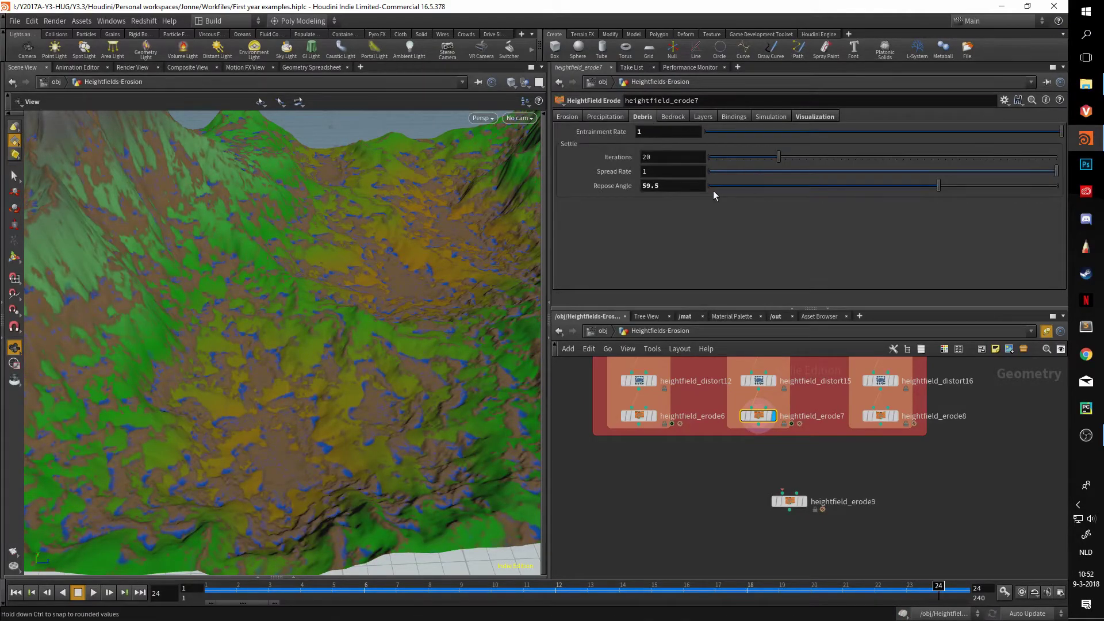
{"action": "left_click_drag", "start_coordinate": [336, 299], "coordinate": [223, 363]}
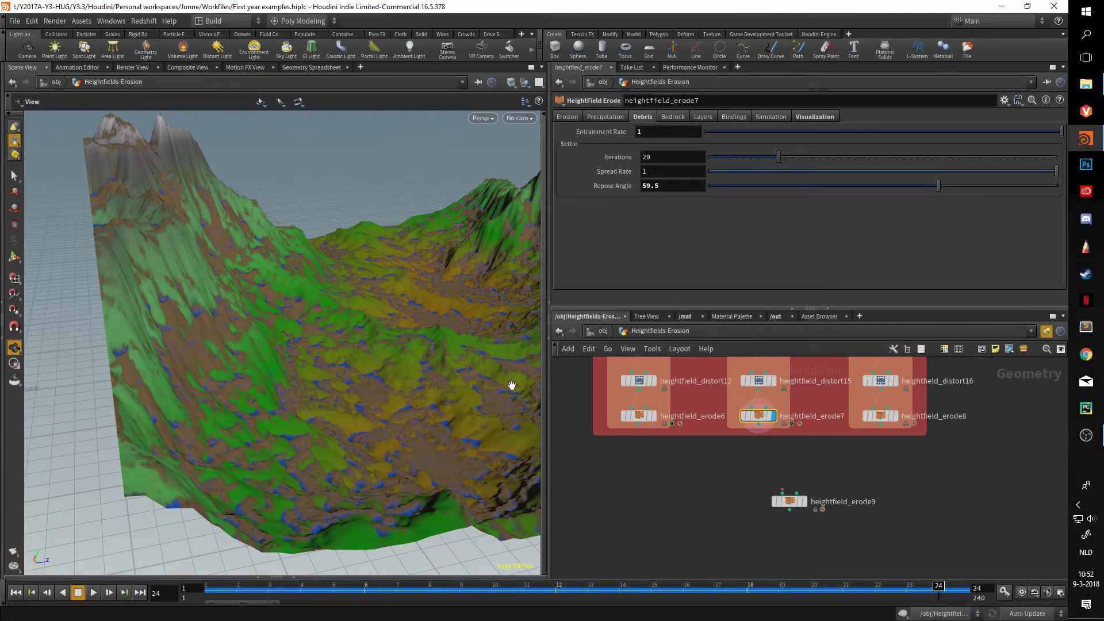
{"action": "left_click_drag", "start_coordinate": [220, 341], "coordinate": [282, 353]}
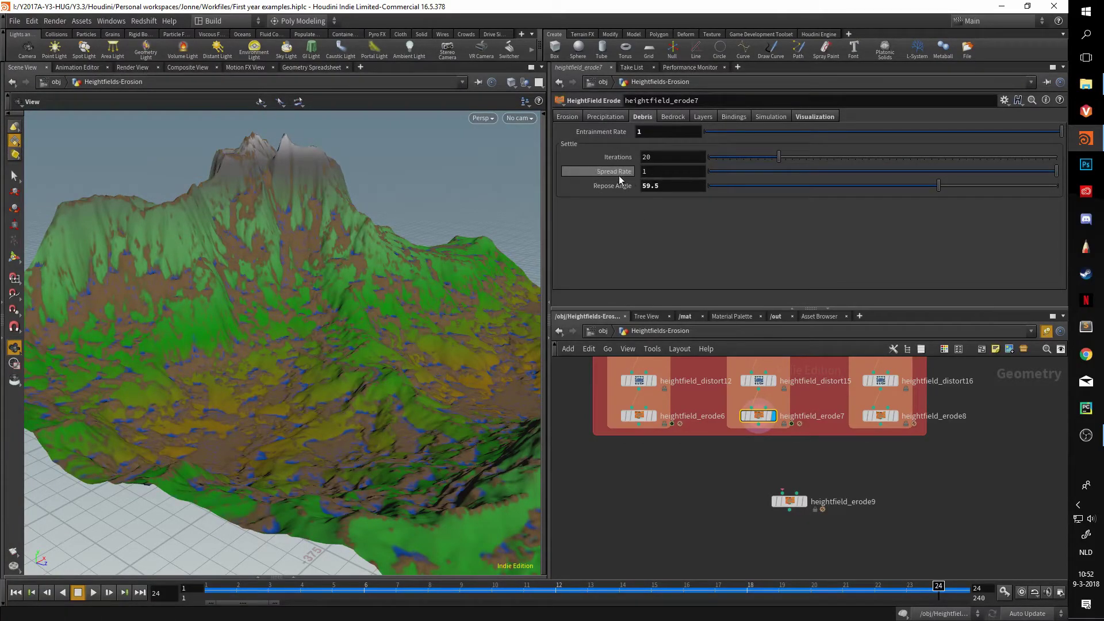
{"action": "left_click_drag", "start_coordinate": [336, 334], "coordinate": [192, 312]}
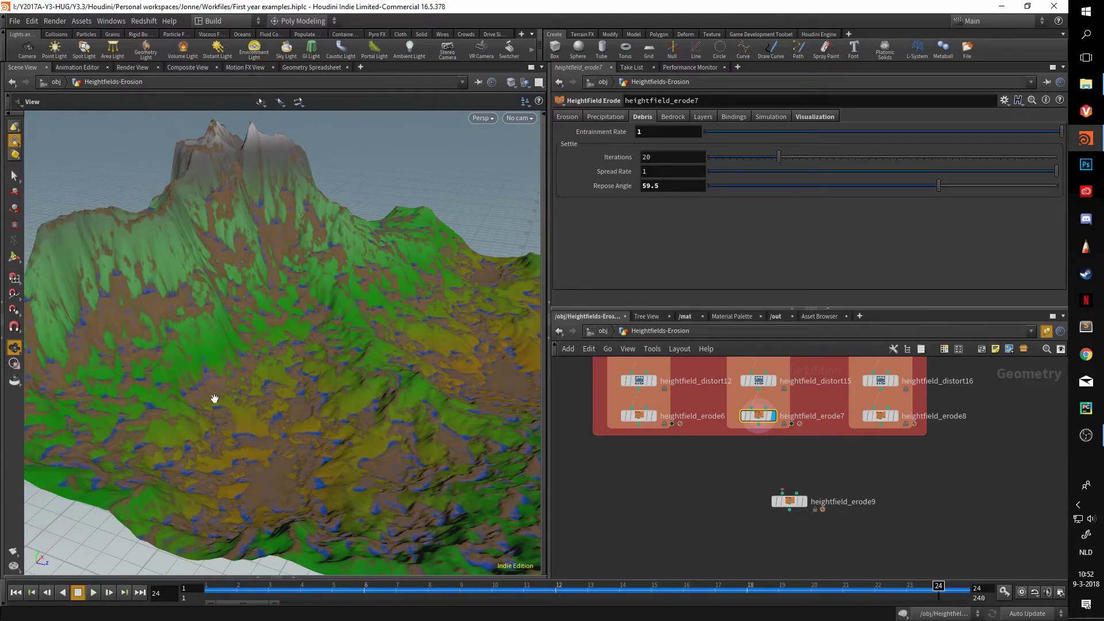